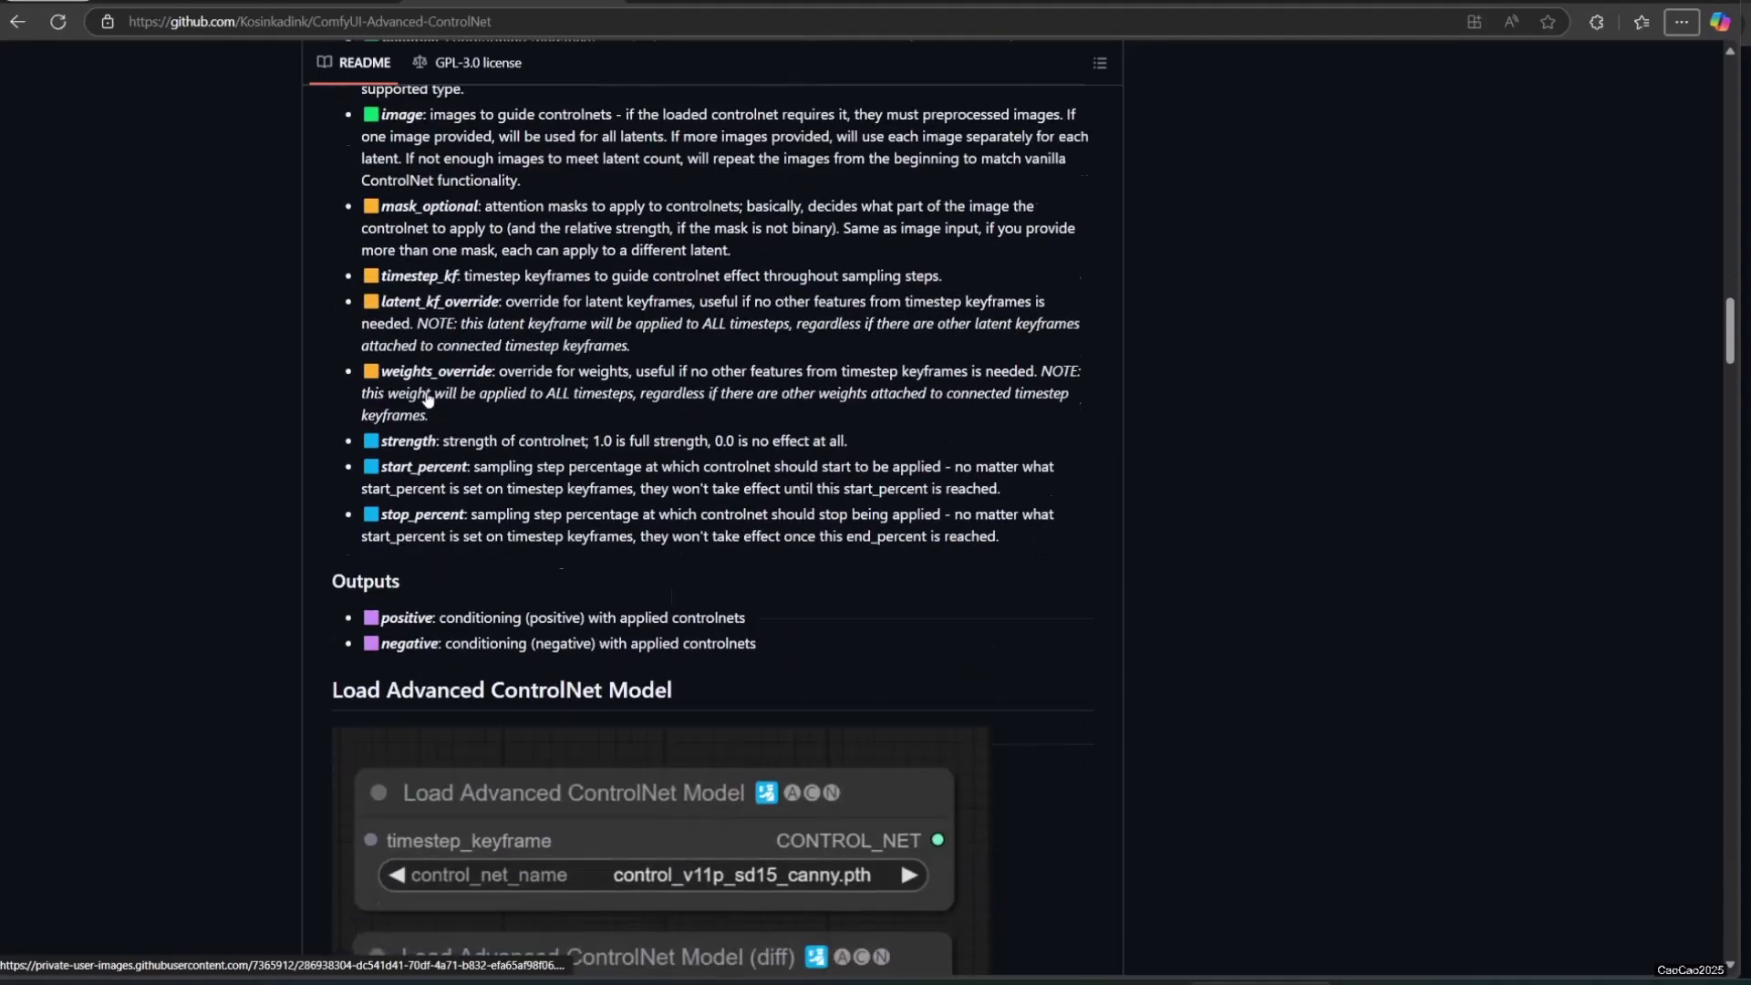
Step: Look through the ComfyUI-Advanced-ControlNet README and copy the repository's URL
scroll(427, 398, down, 12)
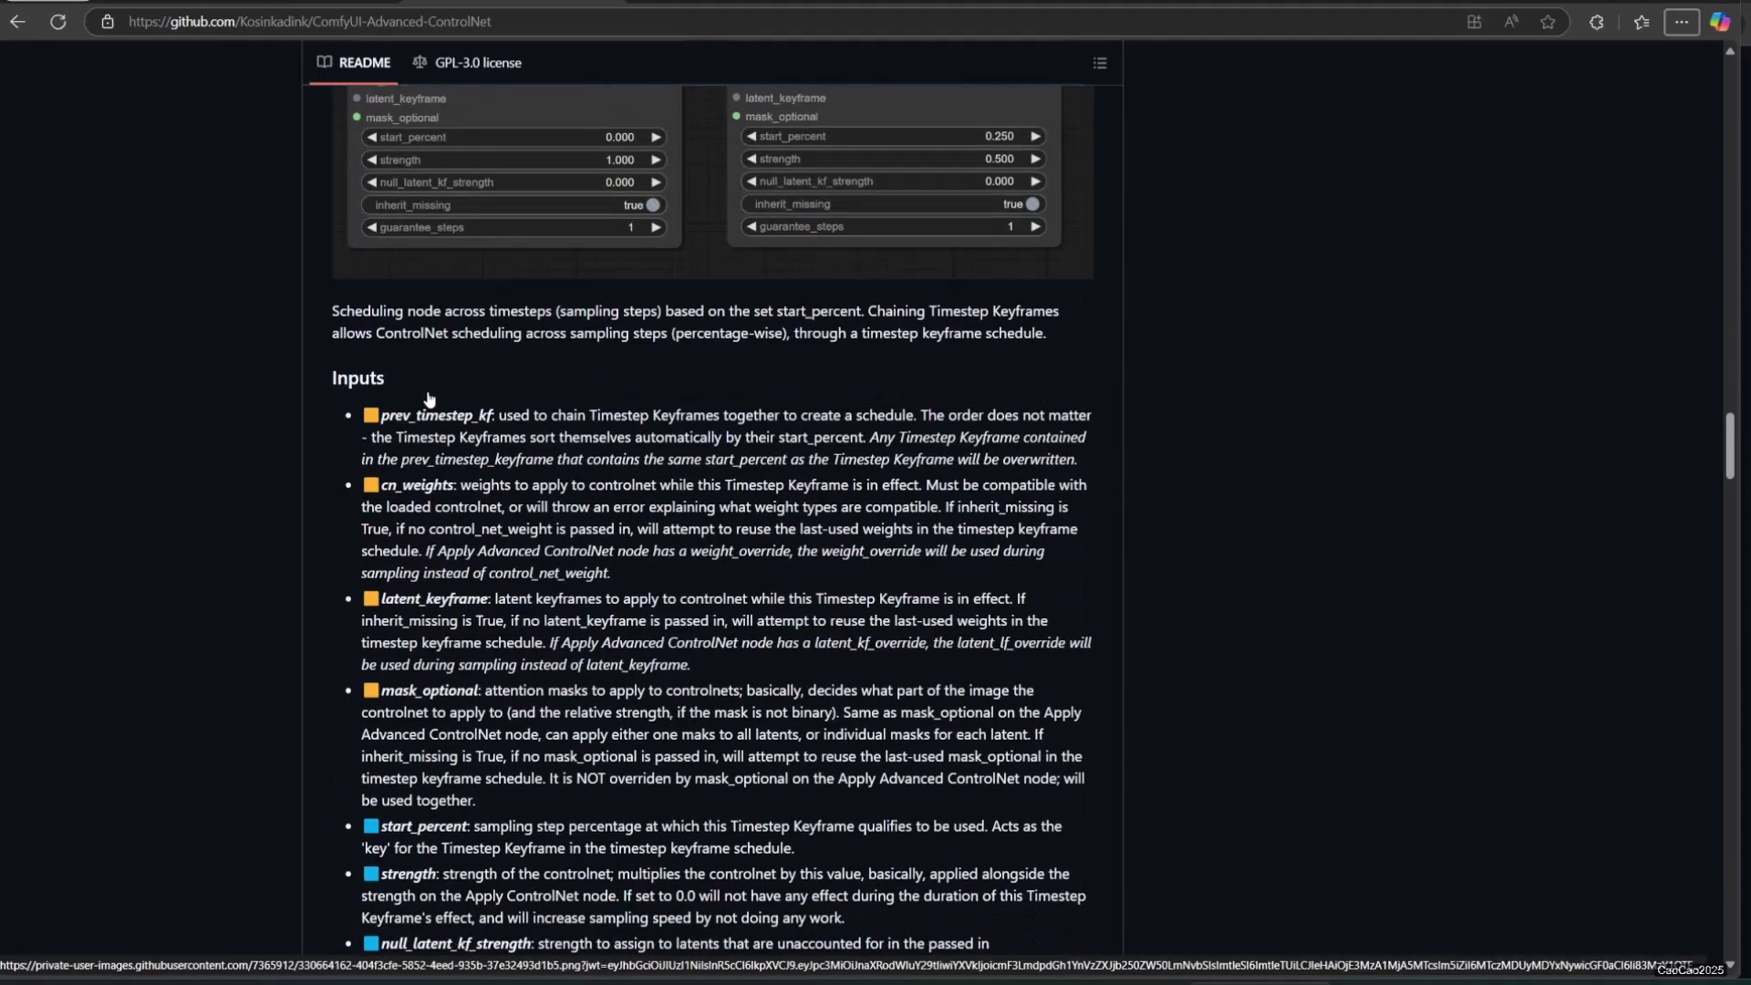
scroll(431, 377, up, 1)
scroll(432, 376, up, 20)
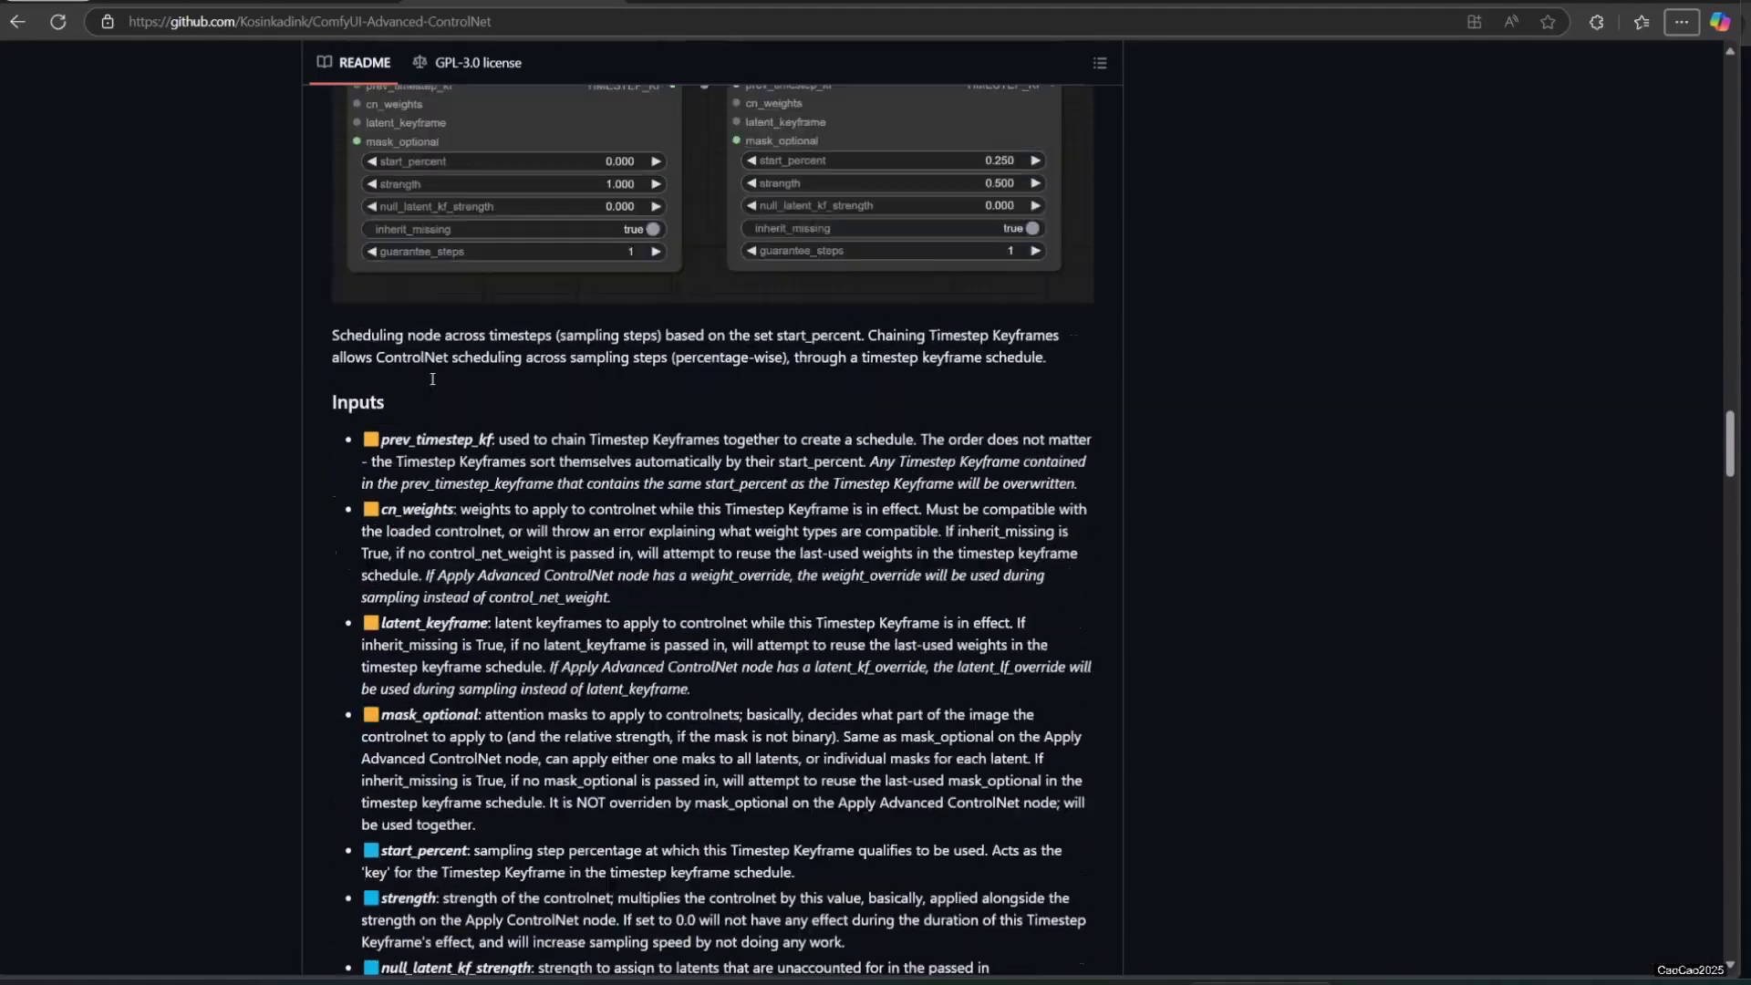
key(ctrl+l)
key(ctrl+c)
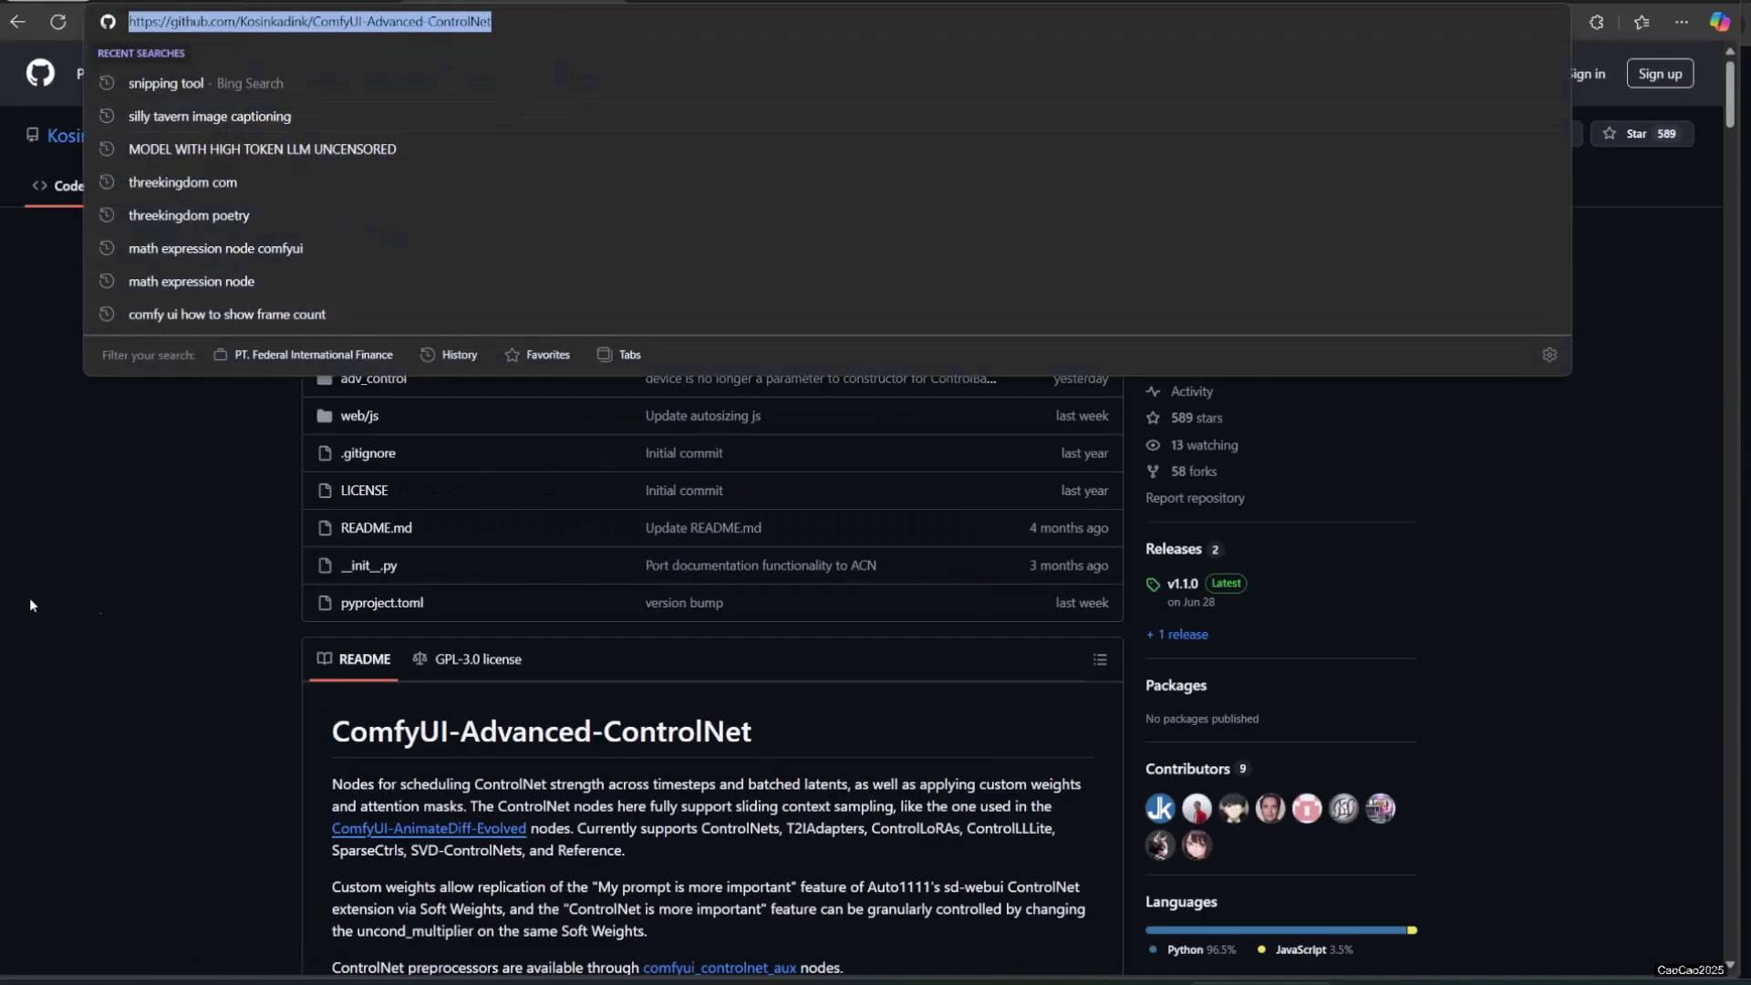
click(29, 598)
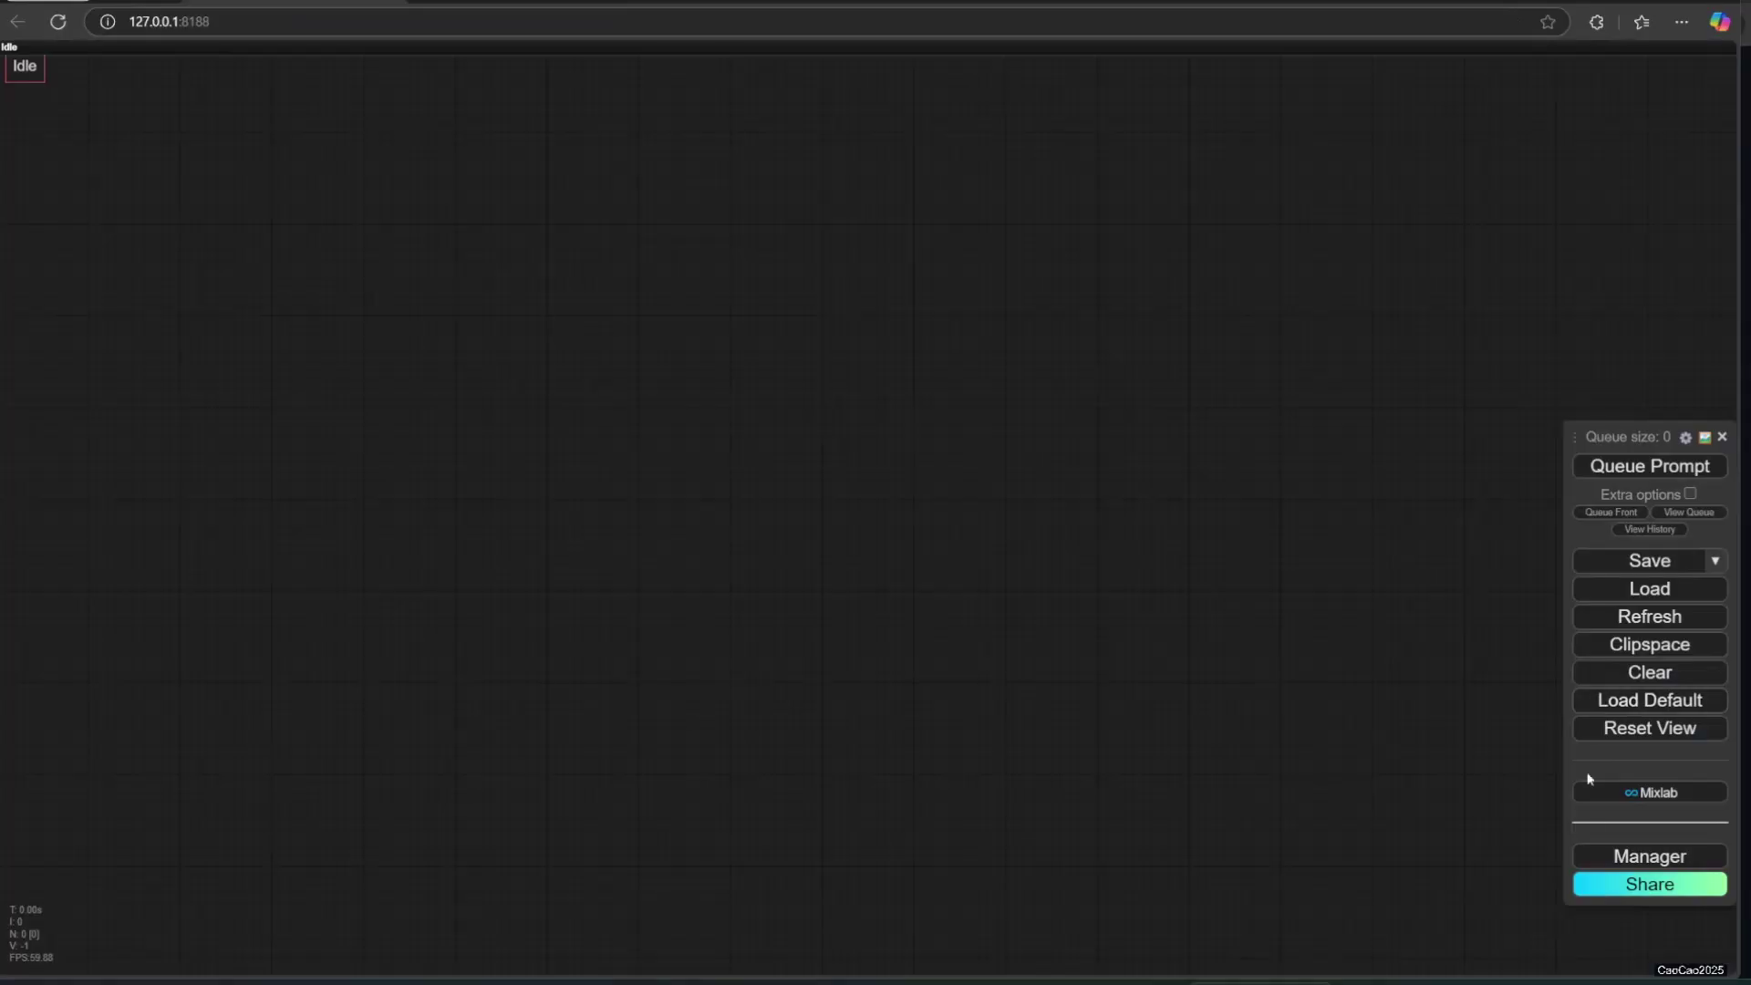
Step: Try installing the Advanced ControlNet custom nodes through ComfyUI Manager's Install via Git URL with the copied repository URL
click(1606, 852)
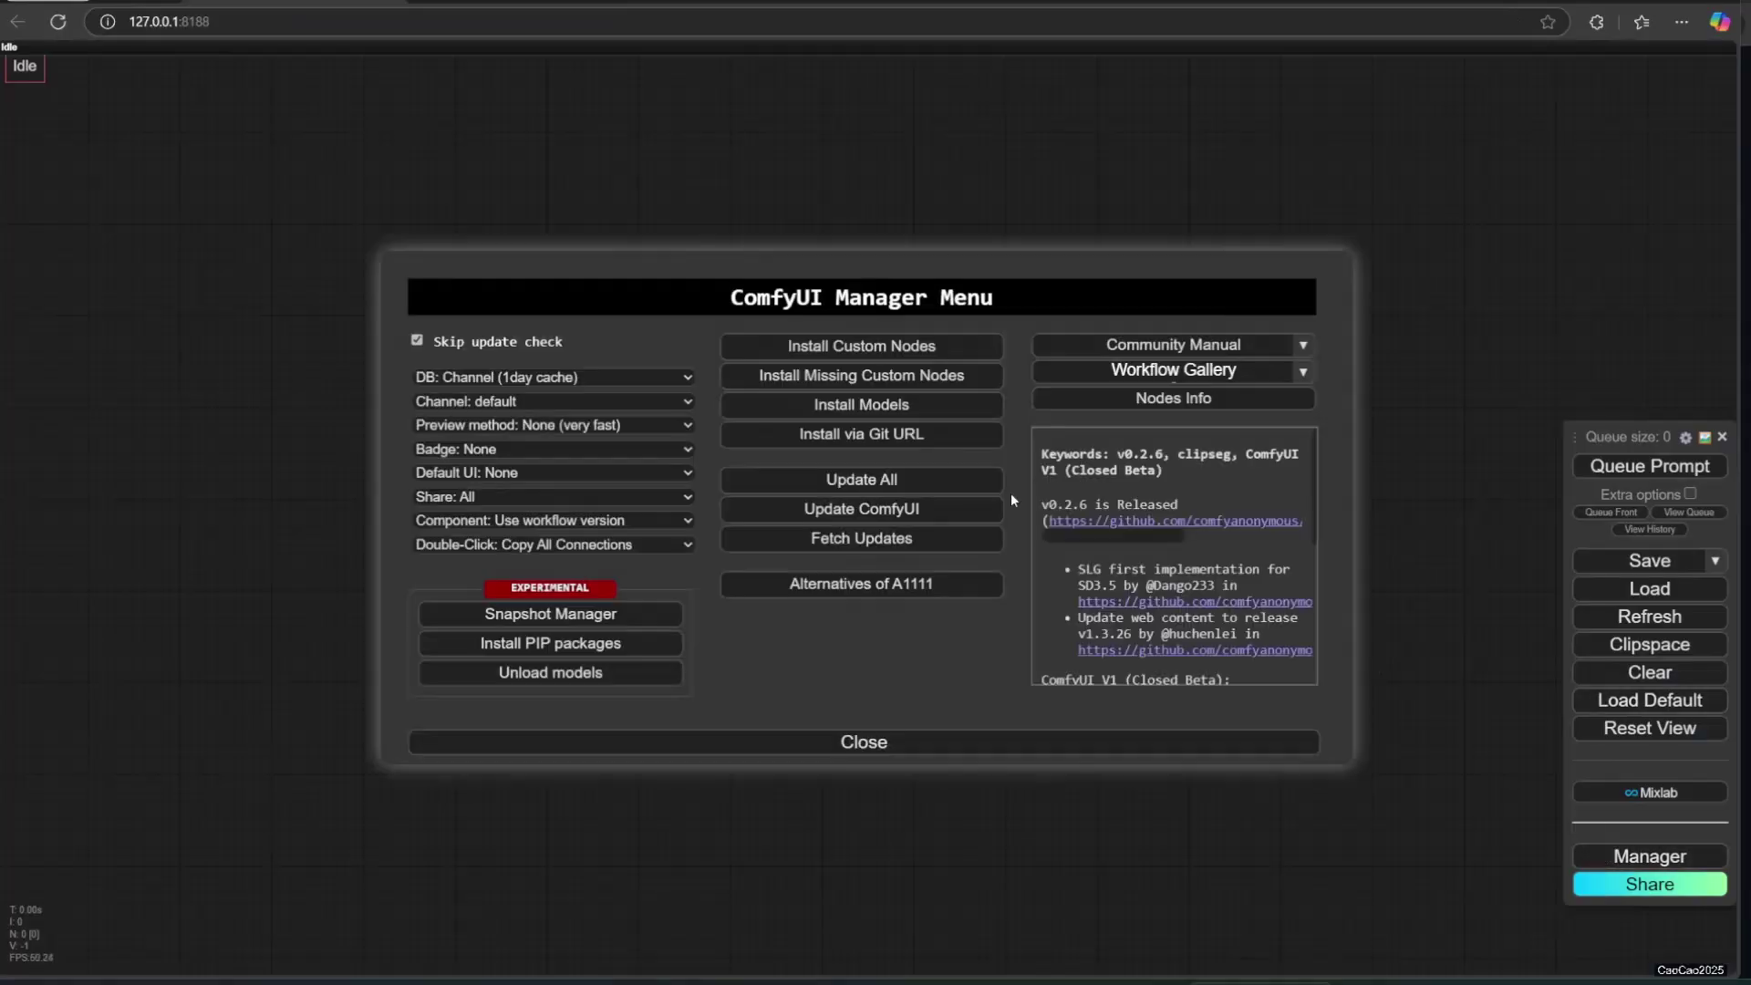
click(873, 446)
key(ctrl+v)
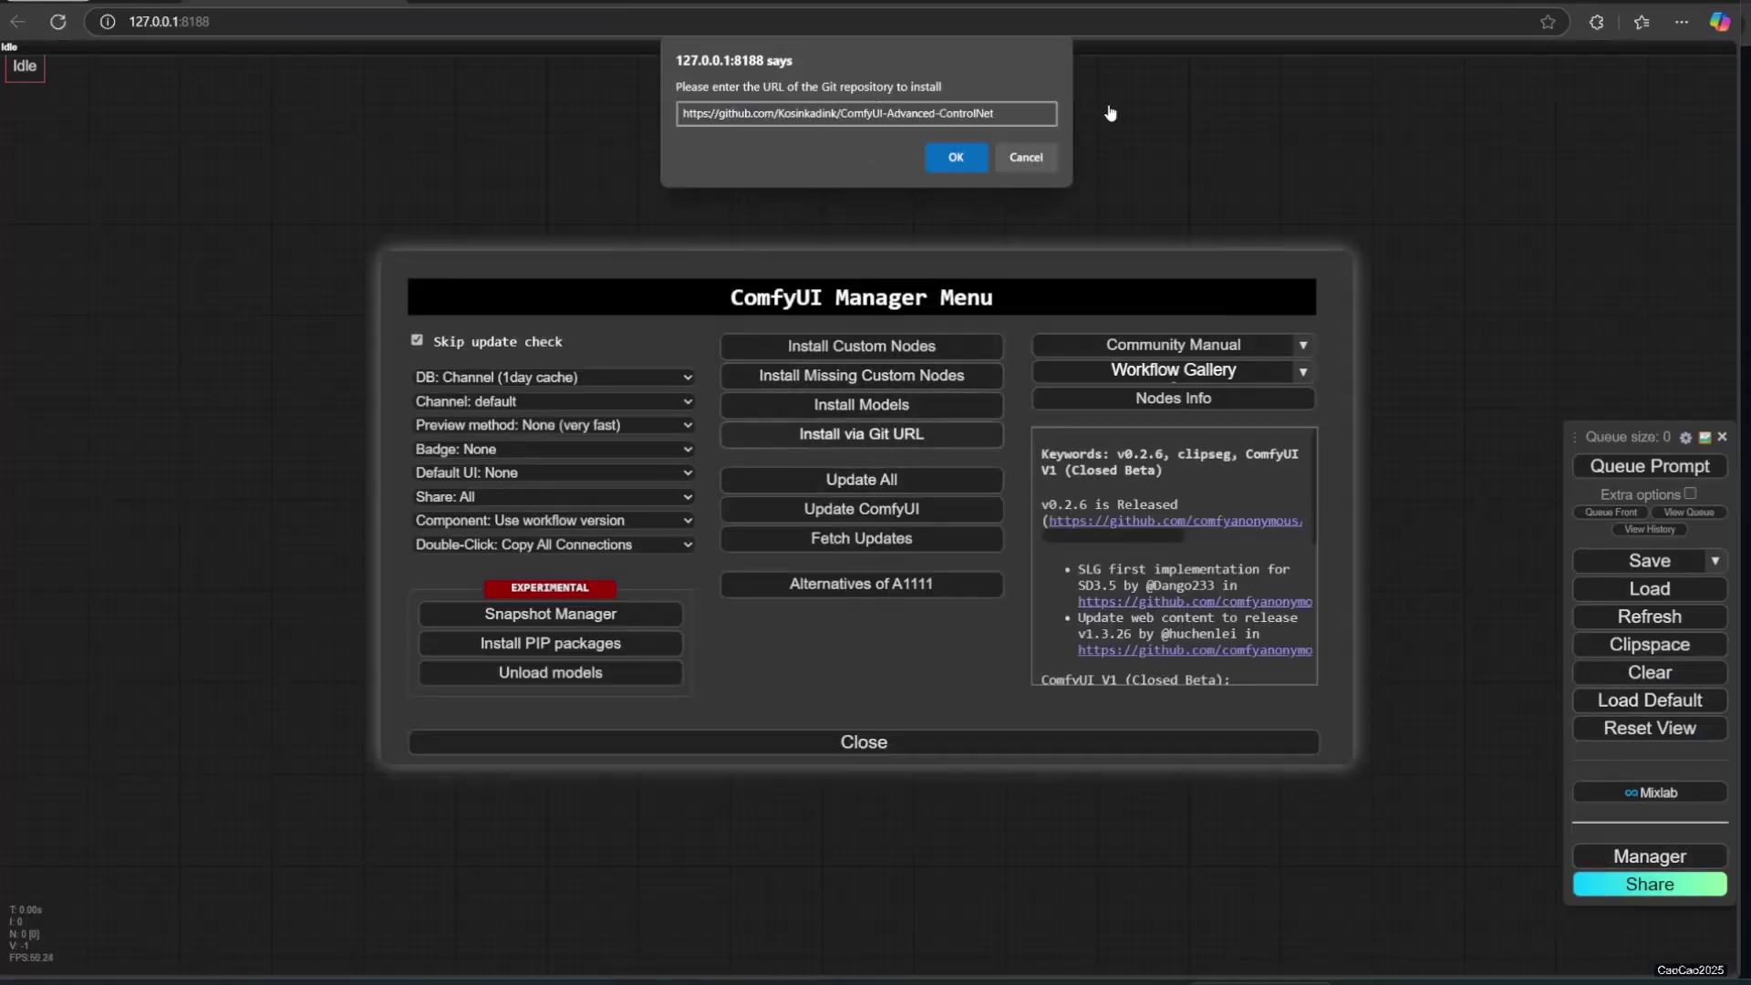
click(1027, 159)
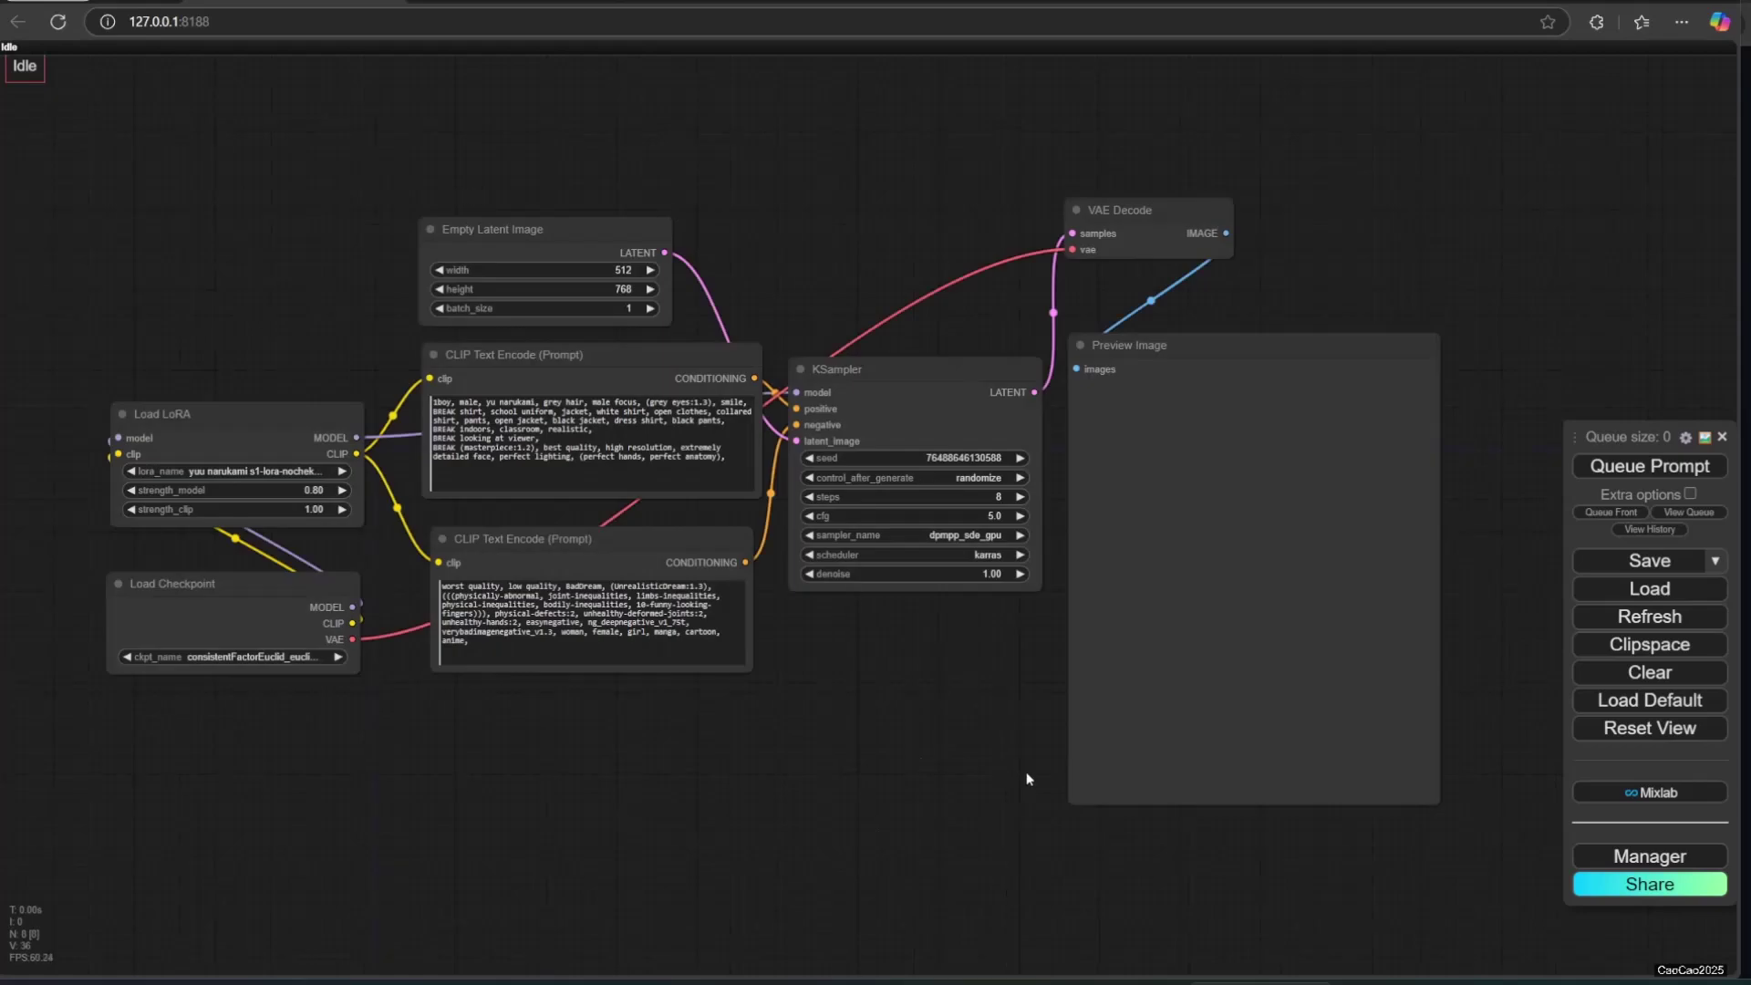
Step: Move the KSampler node slightly farther from the two prompt nodes
drag(942, 781, 893, 809)
drag(835, 422, 875, 414)
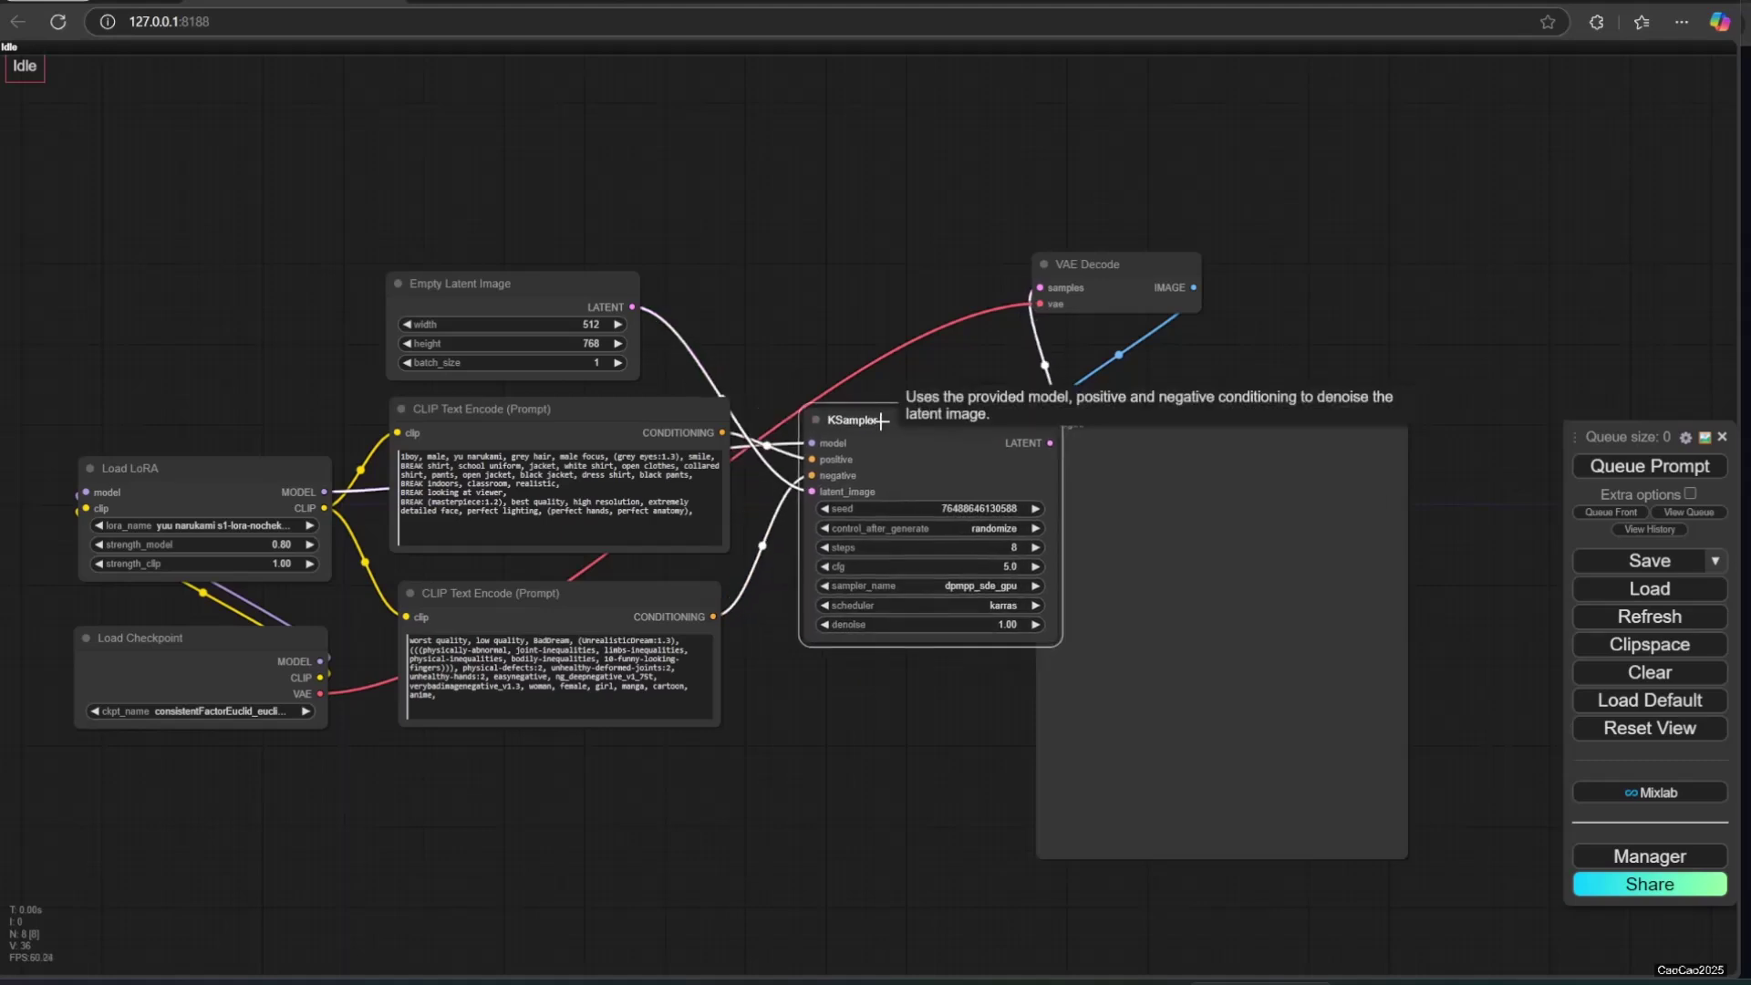
click(832, 273)
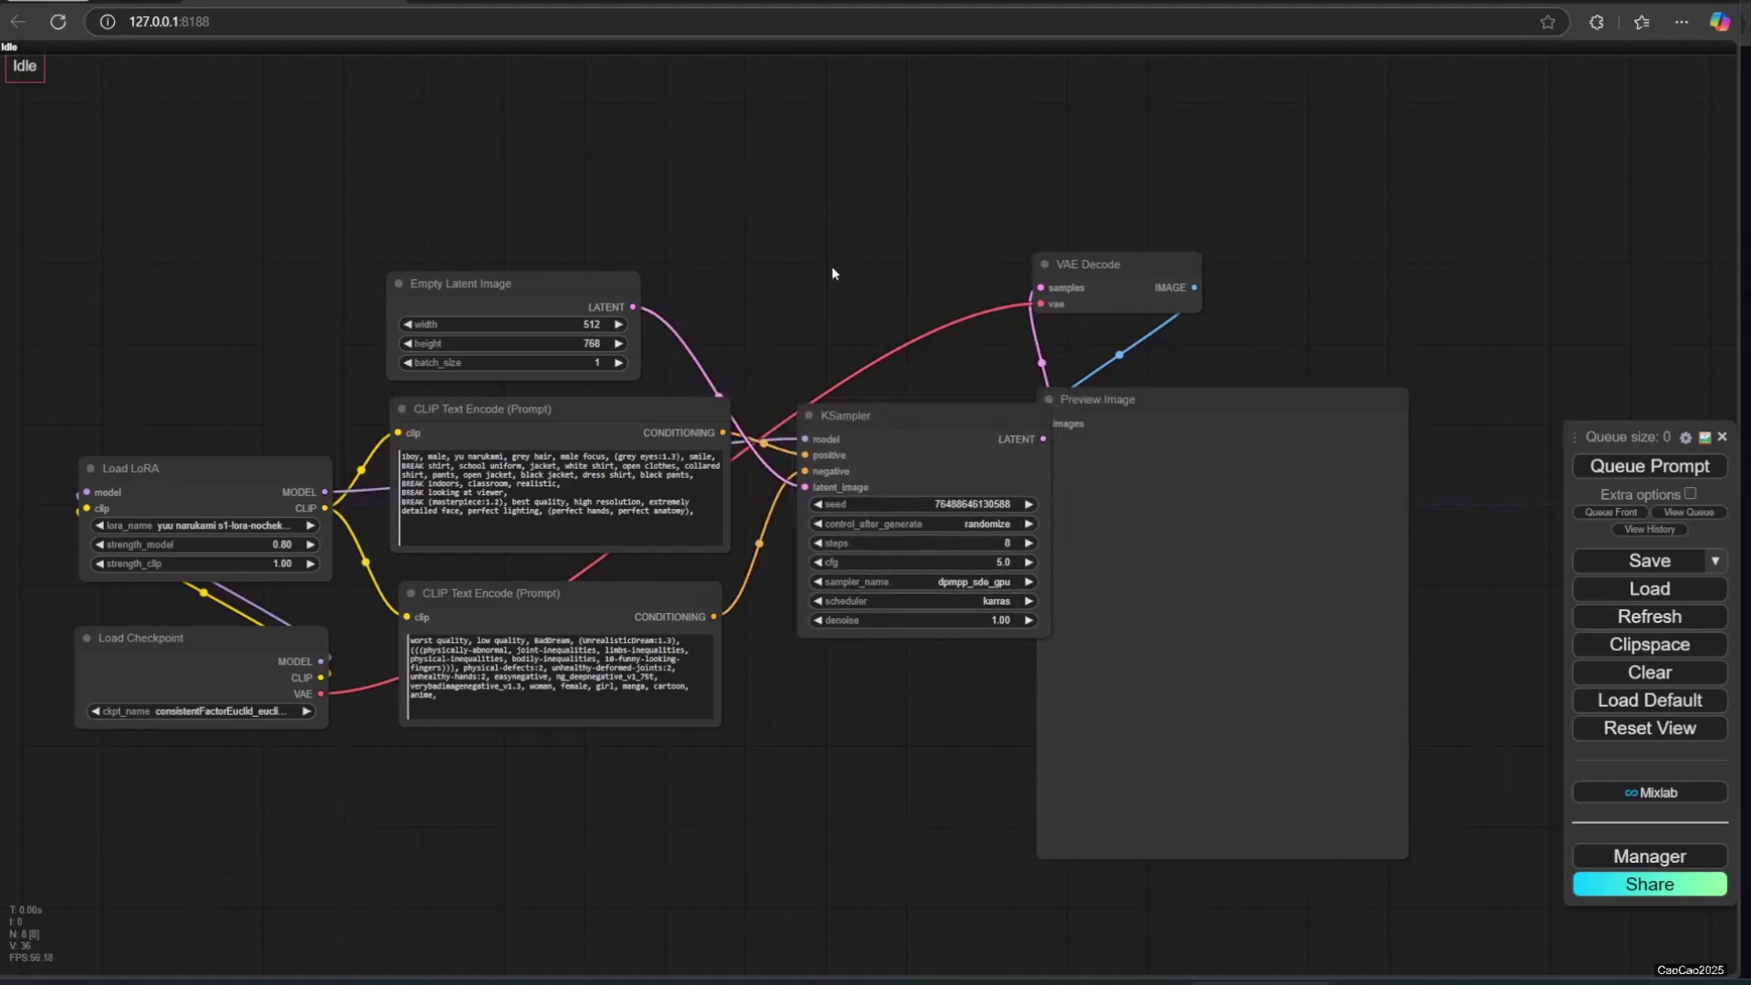
Step: Add a Load ControlNet Model node above the existing workflow and set its model to control_v11p_sd15_canny.pth
double_click(820, 252)
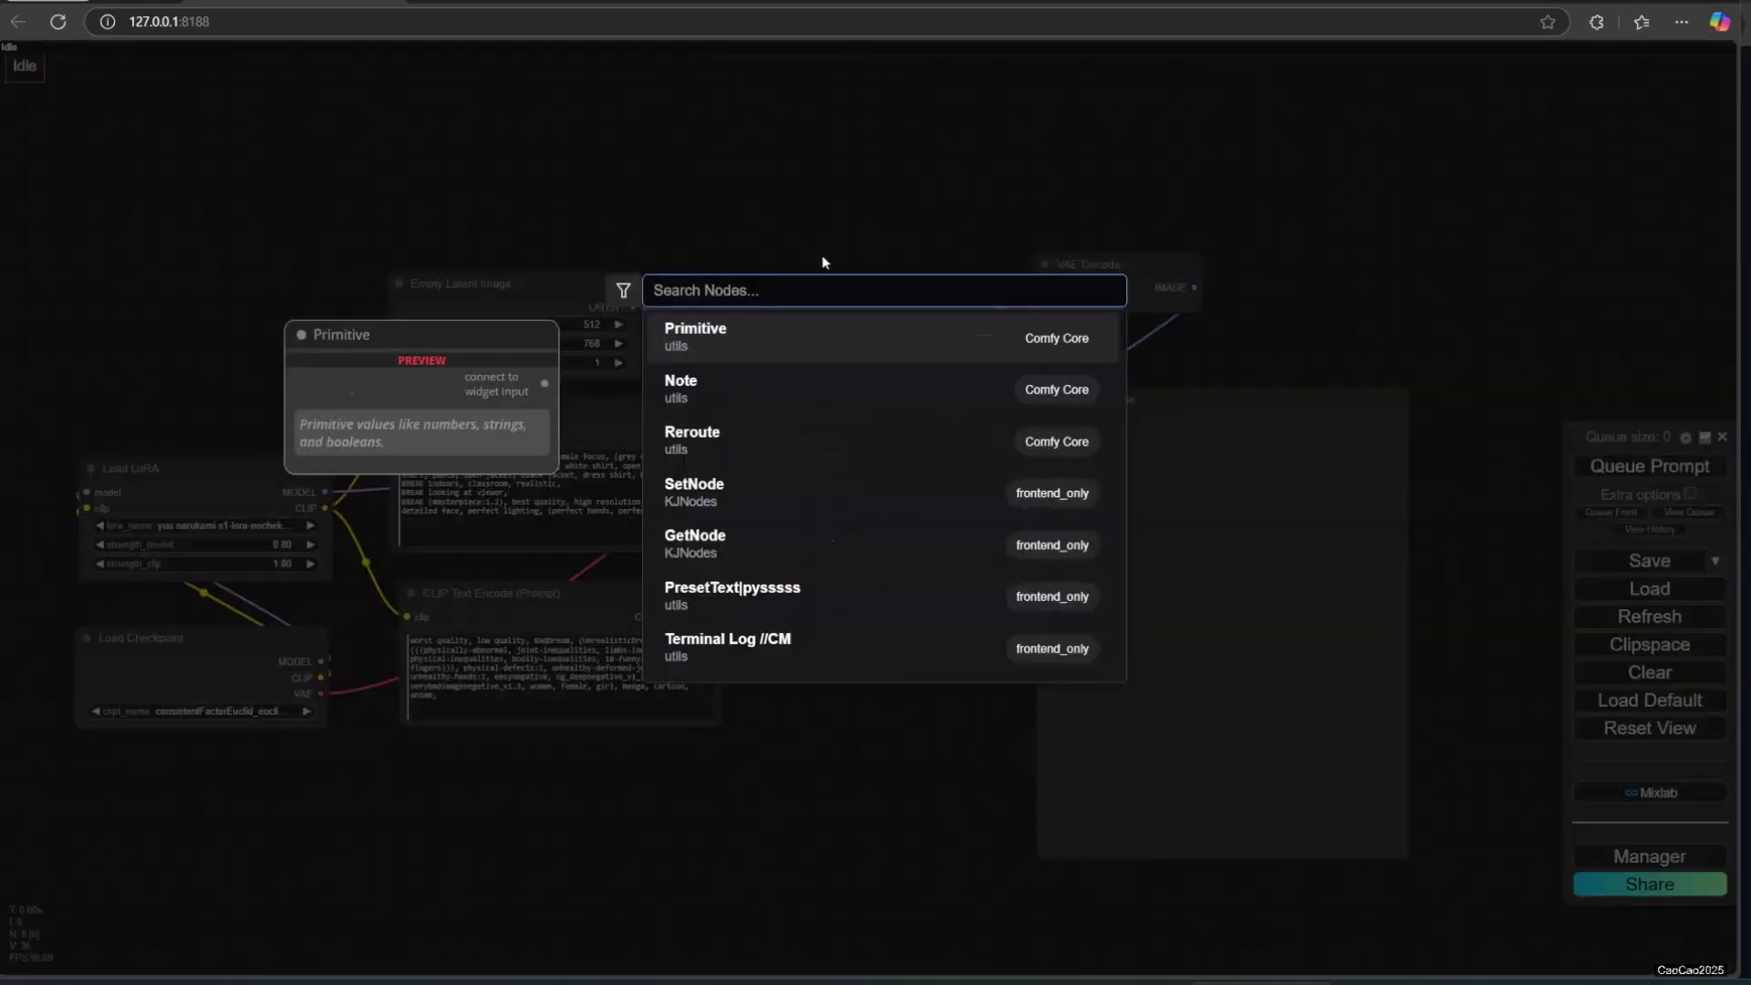
text(control)
click(778, 542)
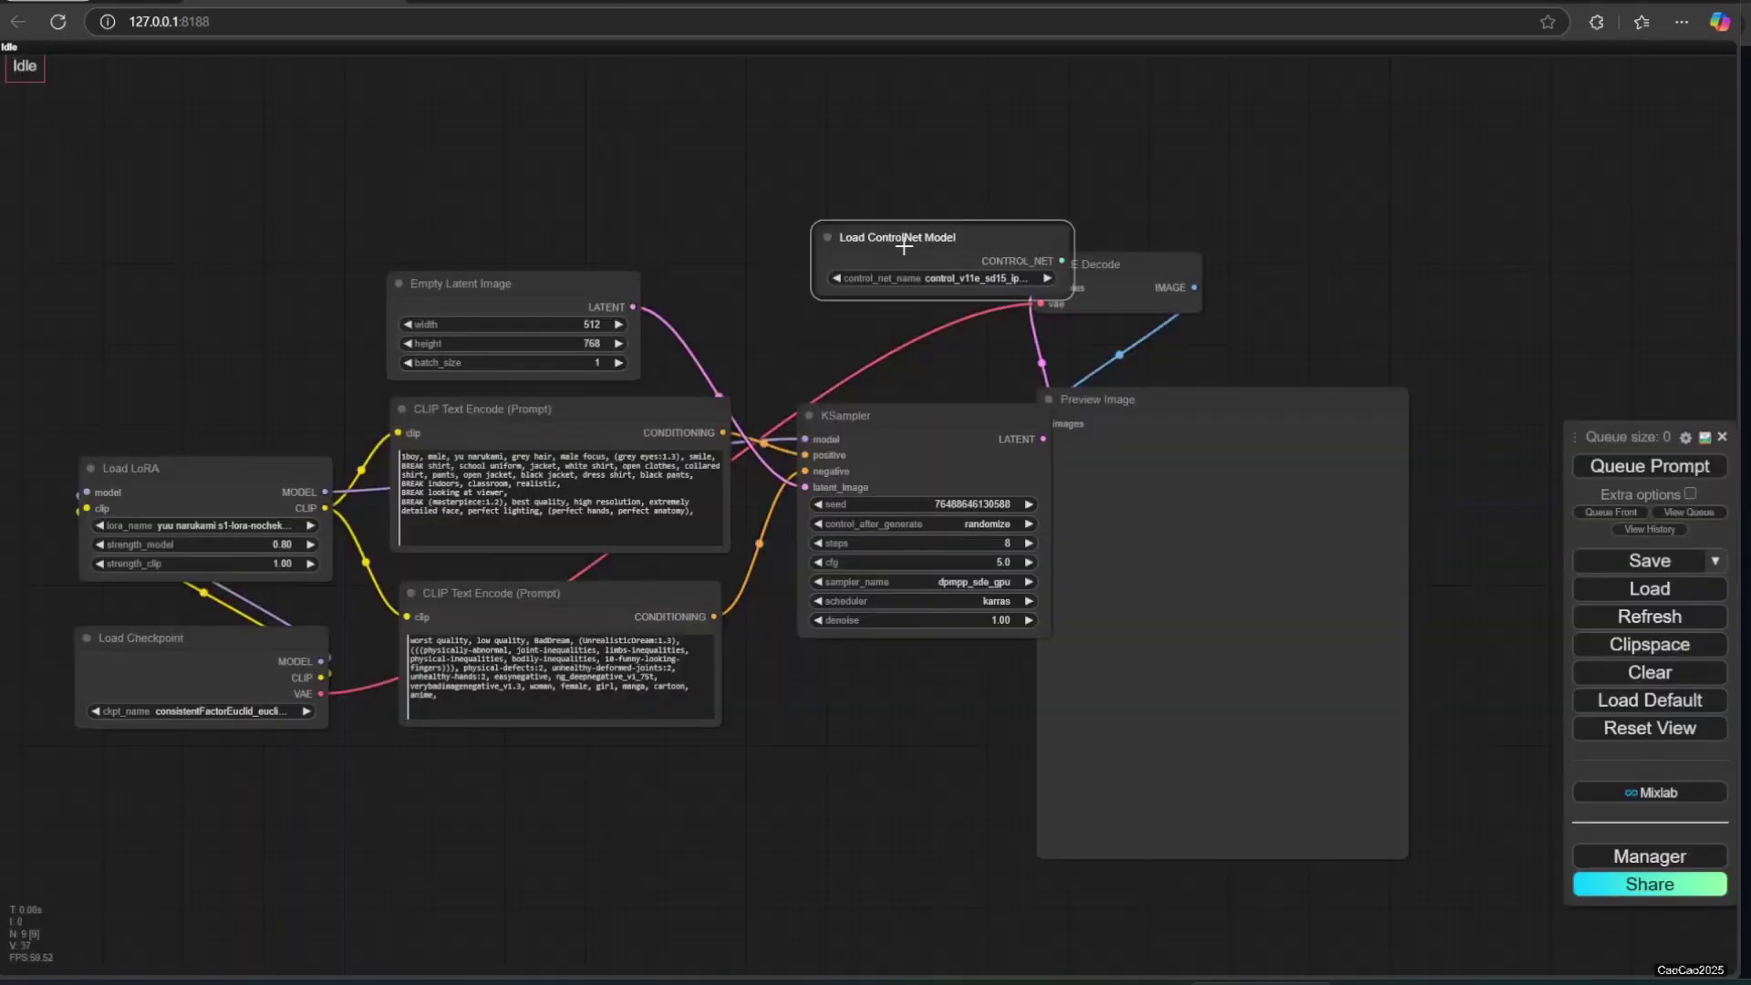
drag(930, 252, 762, 182)
scroll(878, 209, up, 5)
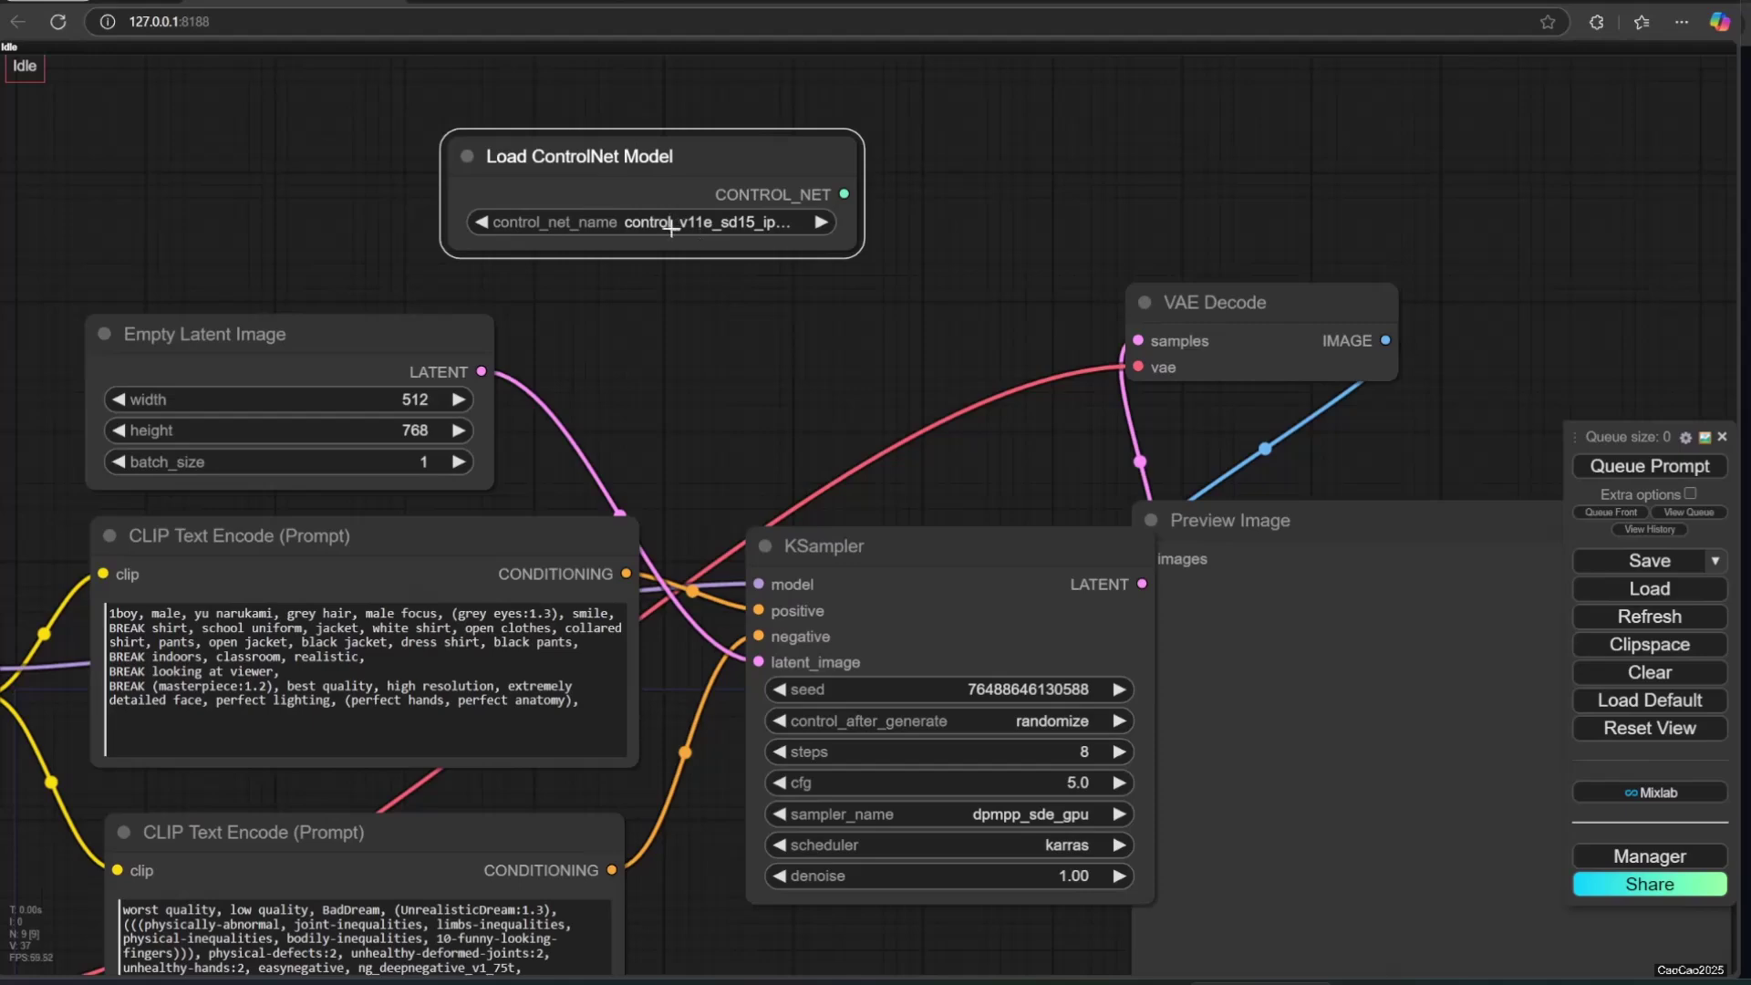
click(750, 216)
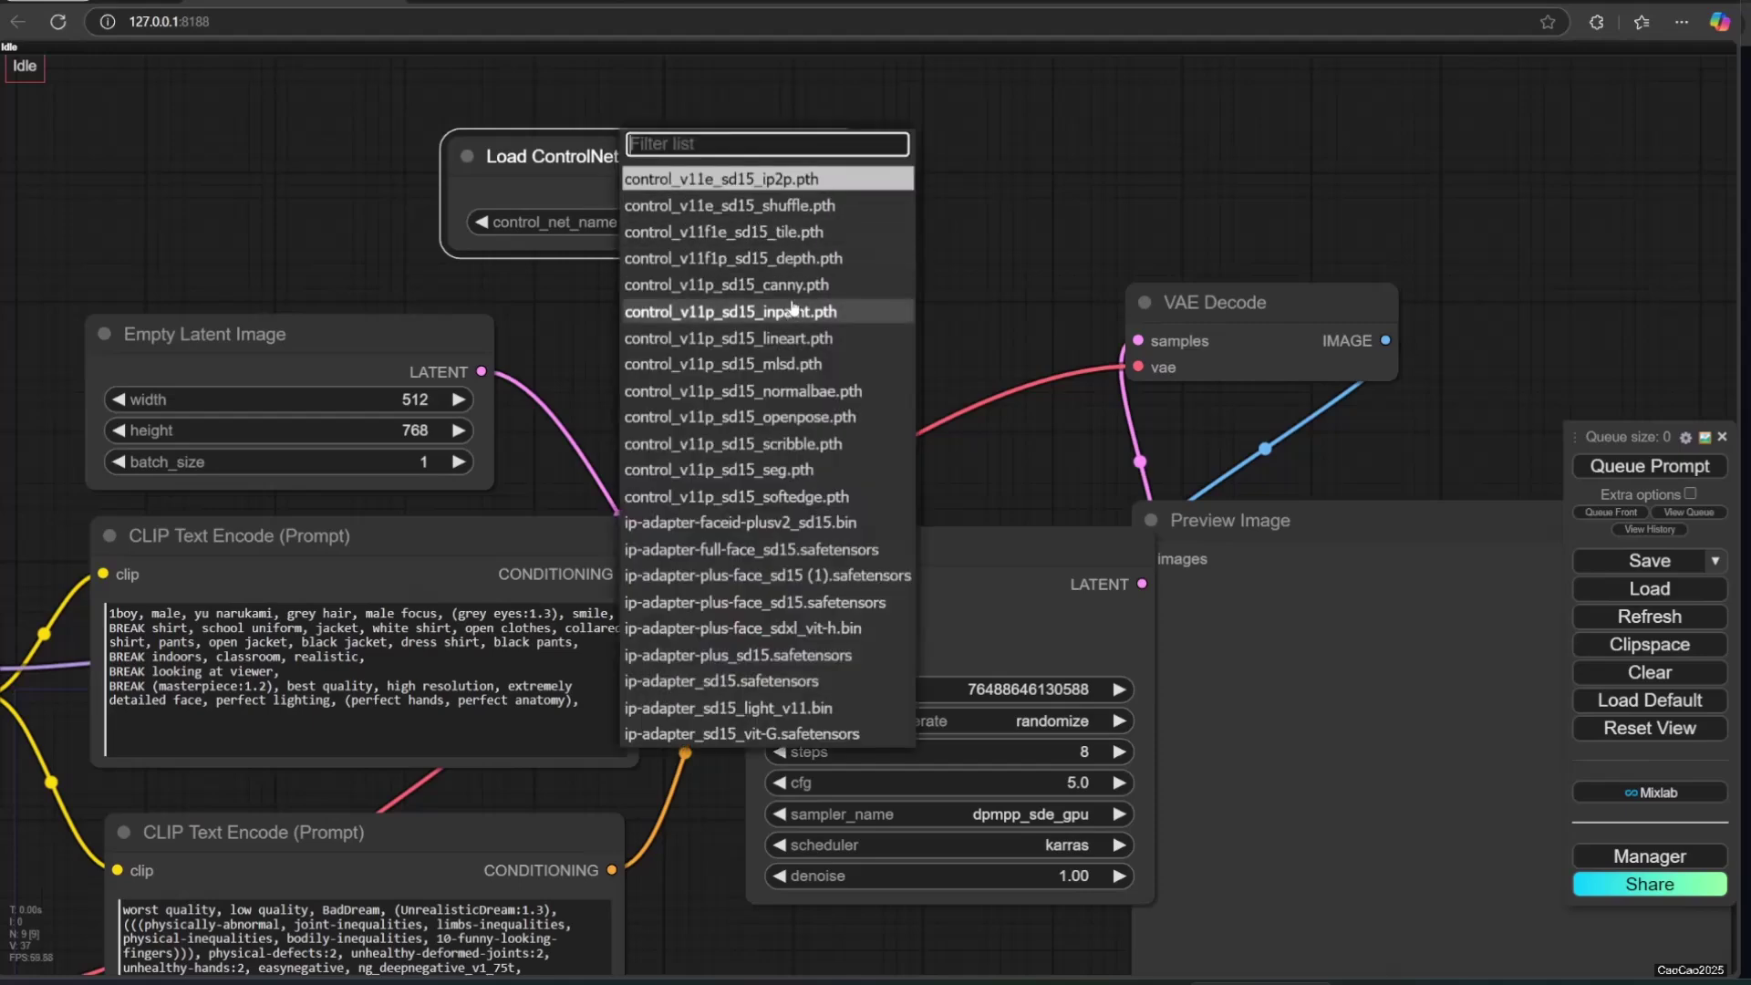
click(796, 290)
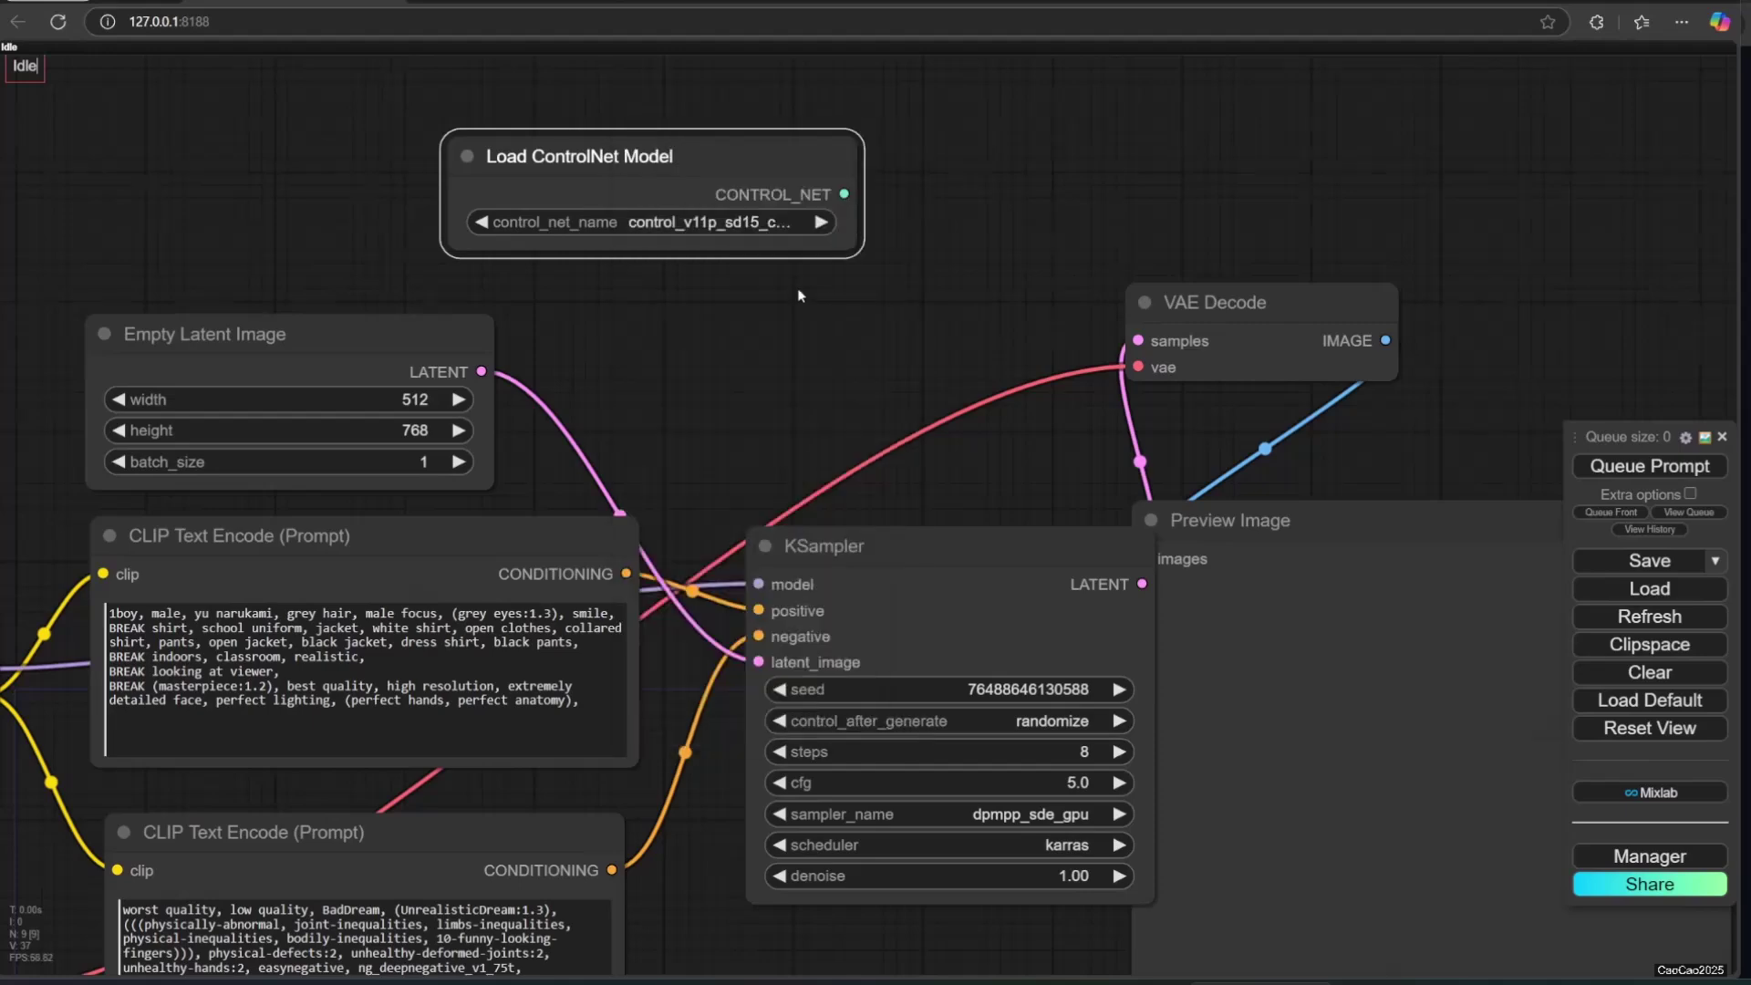
Step: Add an Apply Advanced ControlNet node from the ComfyUI-Advanced-ControlNet pack
scroll(802, 285, down, 2)
double_click(1128, 293)
text(apply contr)
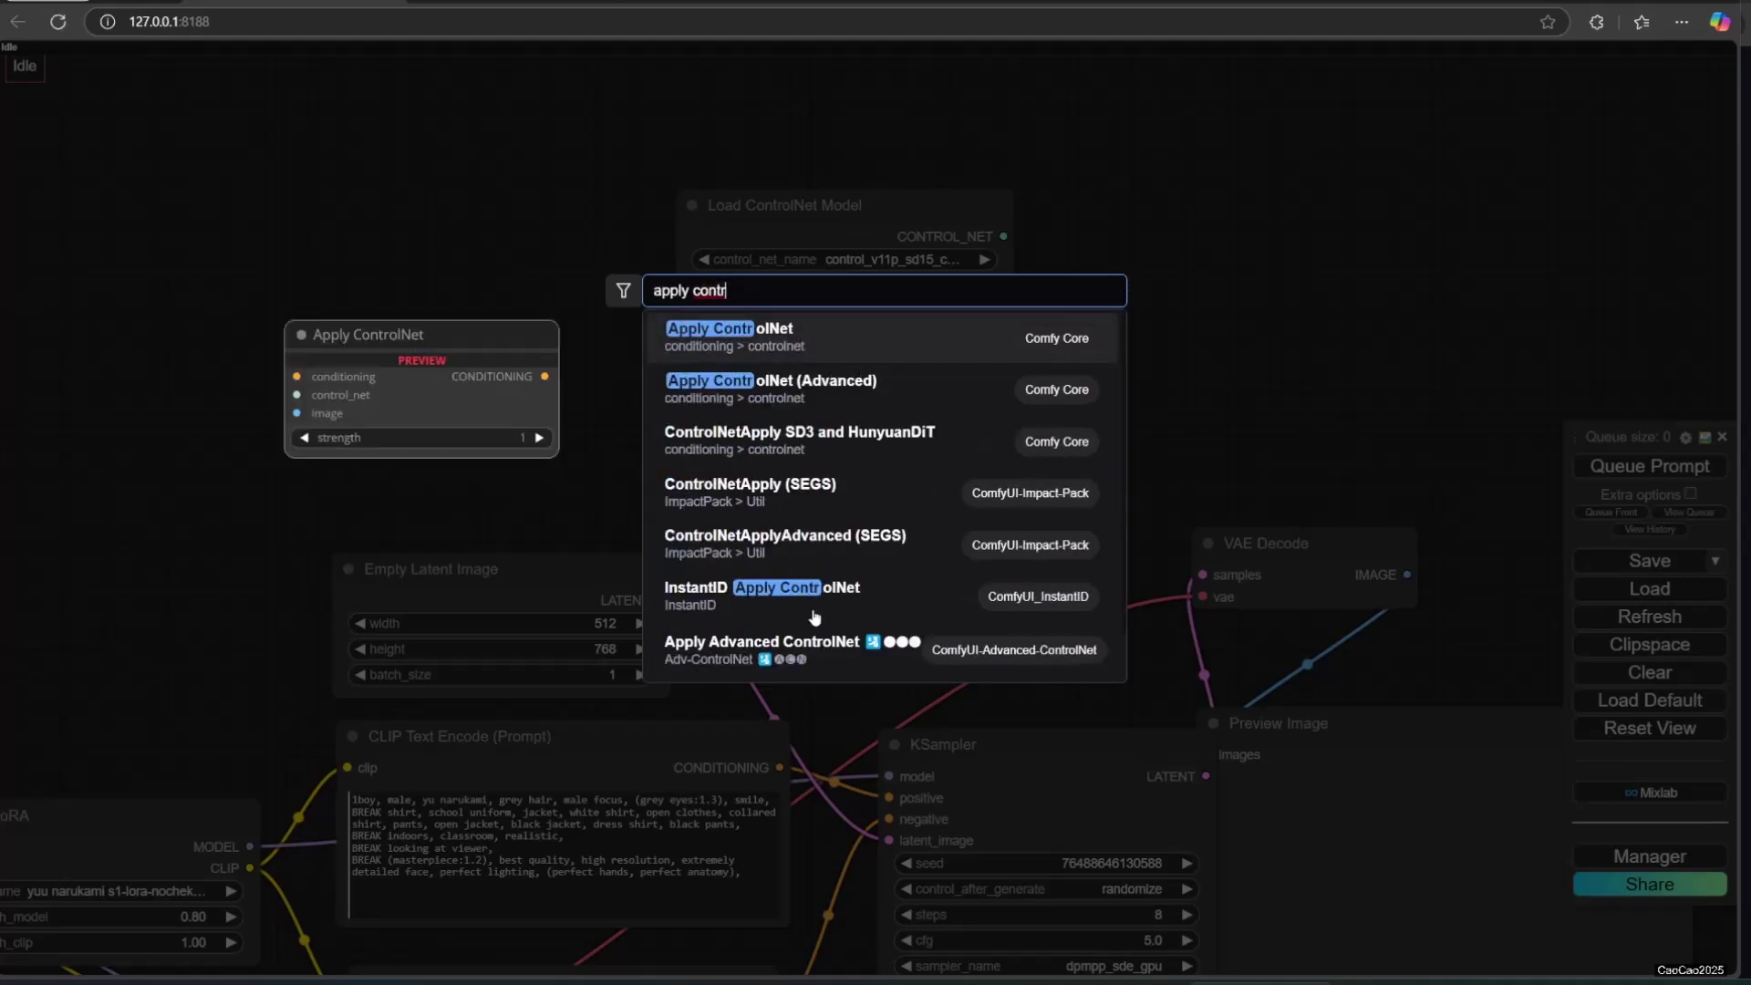
key(Down)
key(Down)
key(Down)
key(Down)
key(Down)
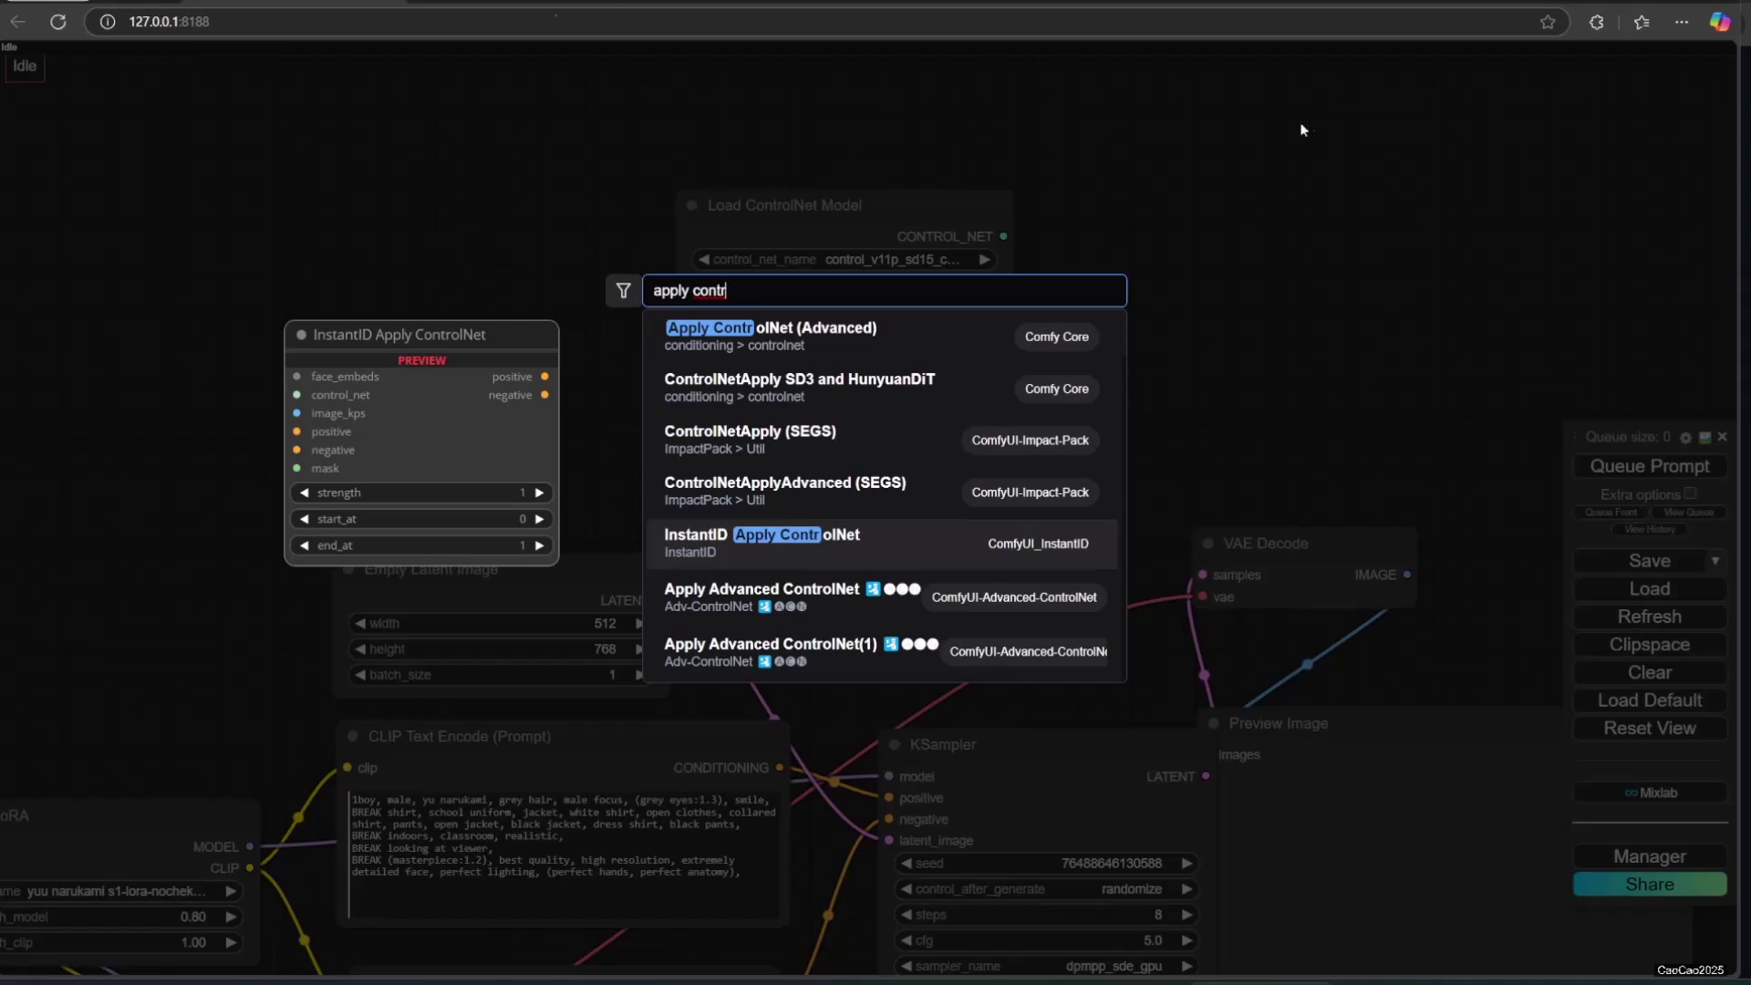
click(775, 732)
Step: Arrange the Load ControlNet Model and Apply Advanced ControlNet nodes side by side and reselect control_v11p_sd15_canny.pth as the model
drag(941, 221, 718, 194)
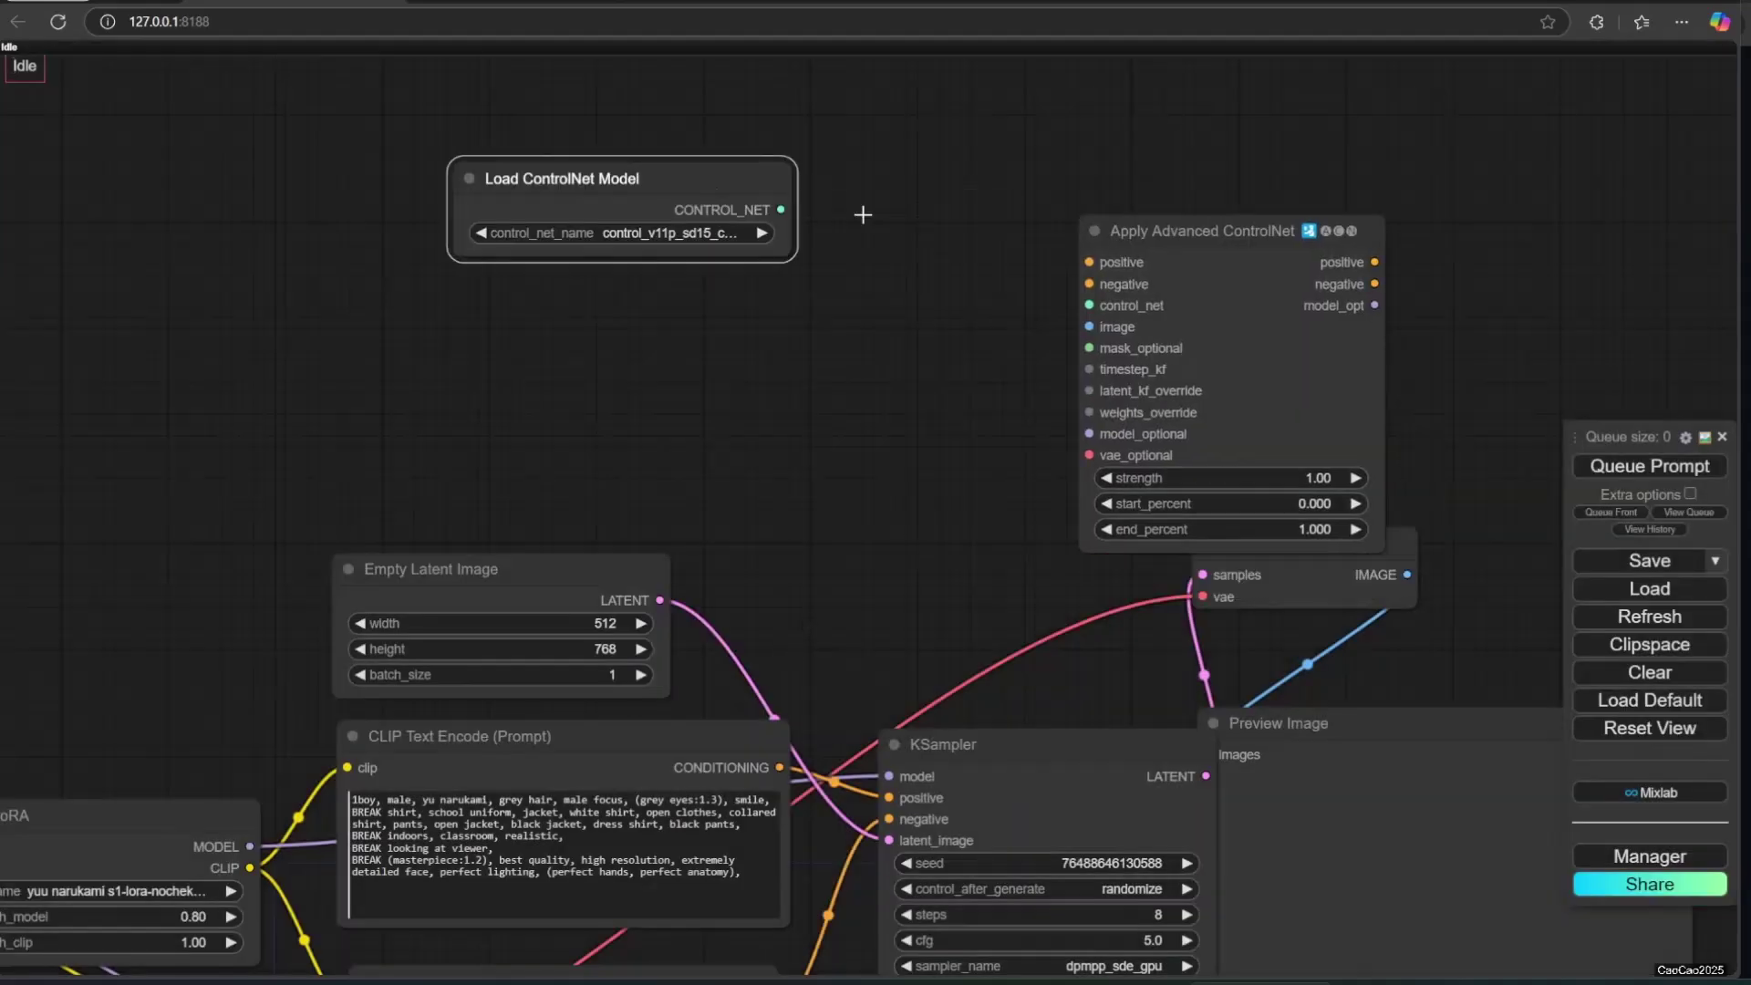
drag(1254, 239, 1010, 191)
click(700, 233)
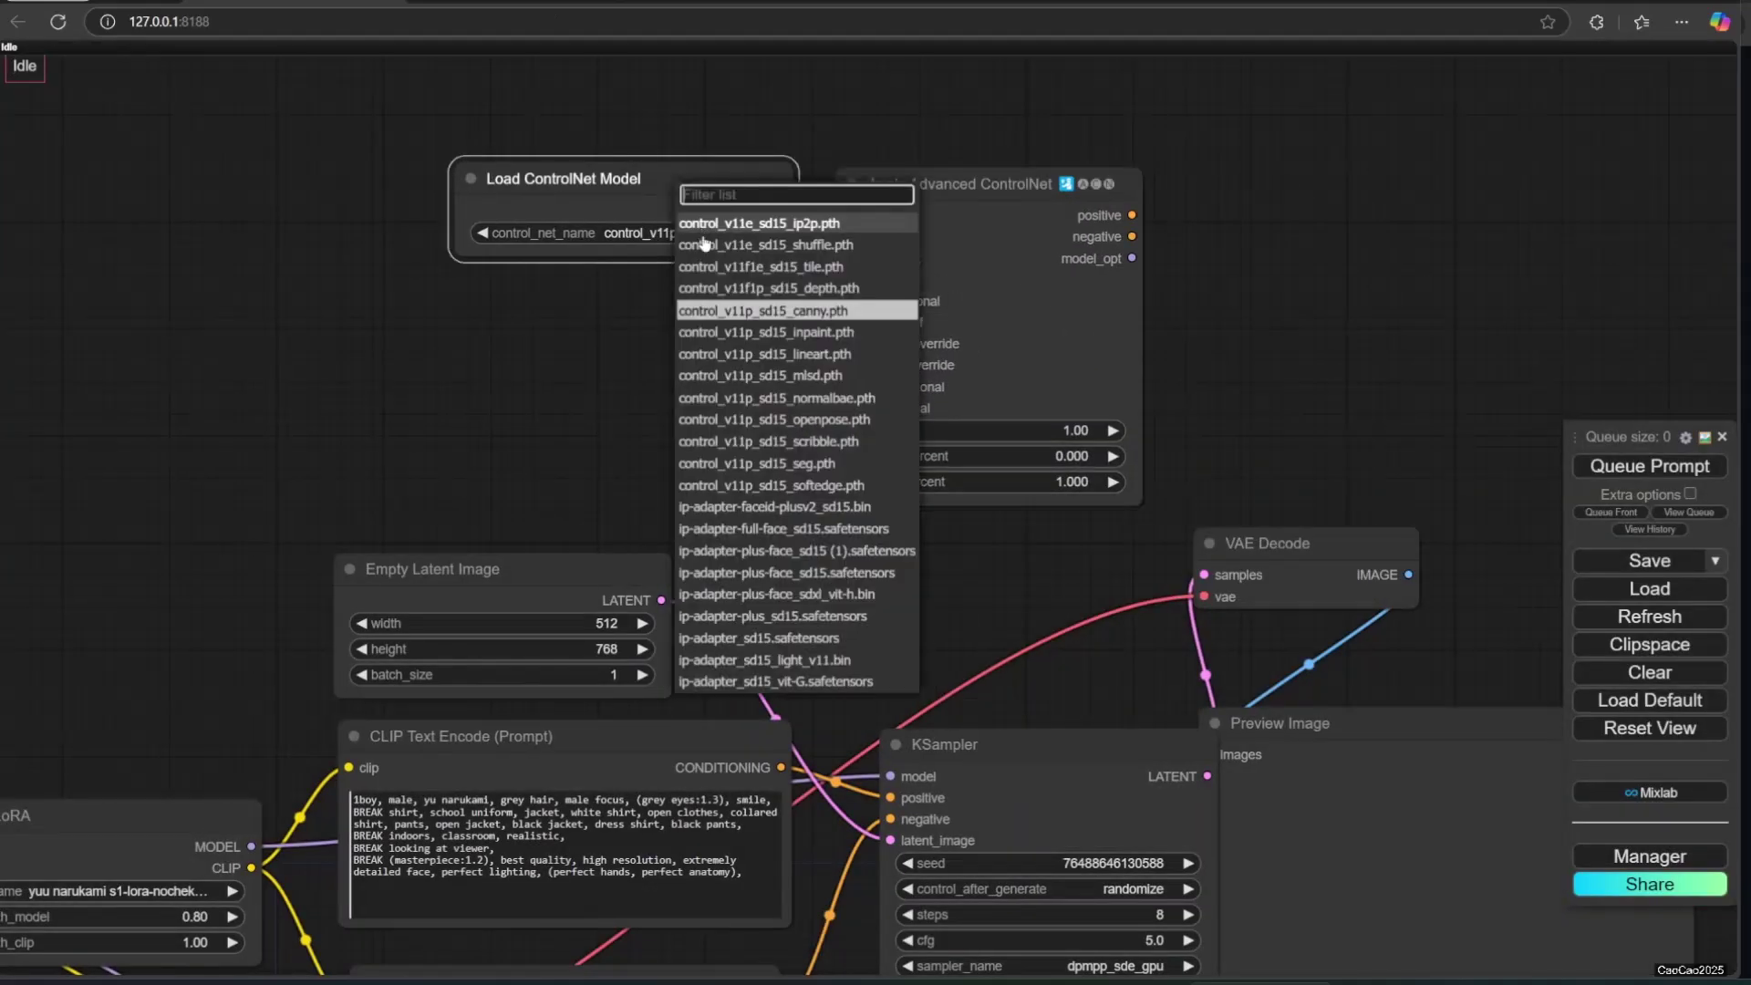
click(735, 311)
Step: Add the Comfy Core Canny preprocessor node and place it below Load ControlNet Model
double_click(588, 354)
text(ca)
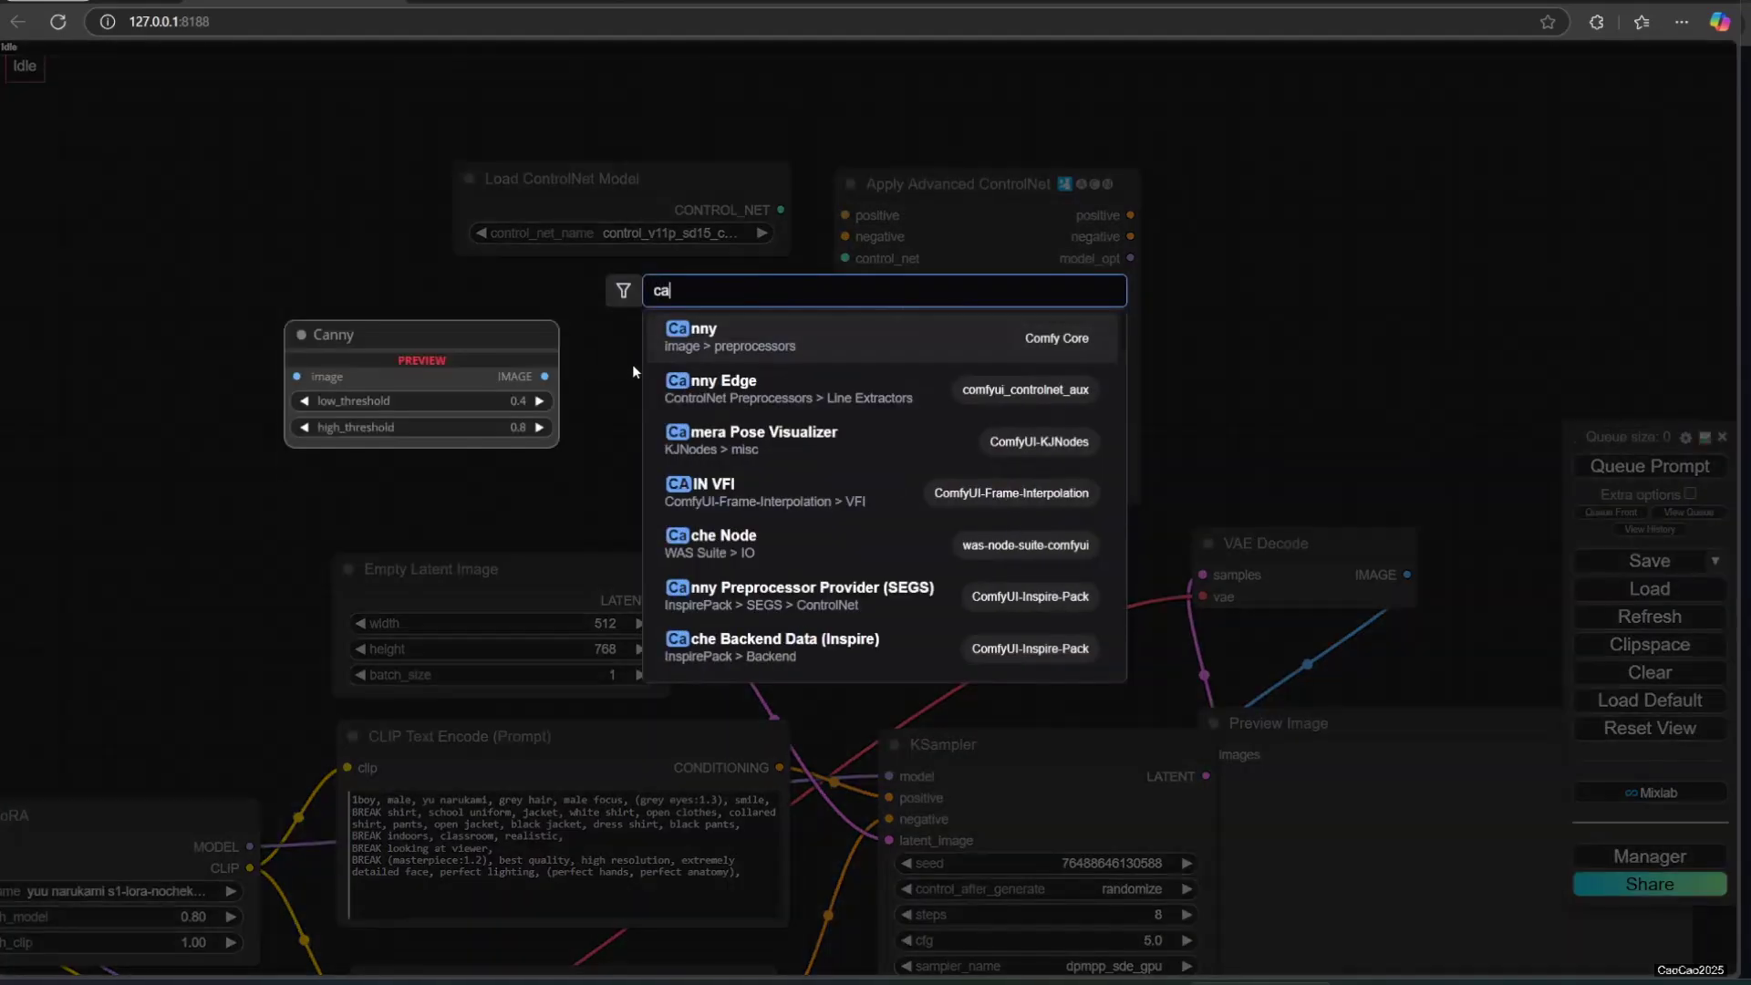
text(nny)
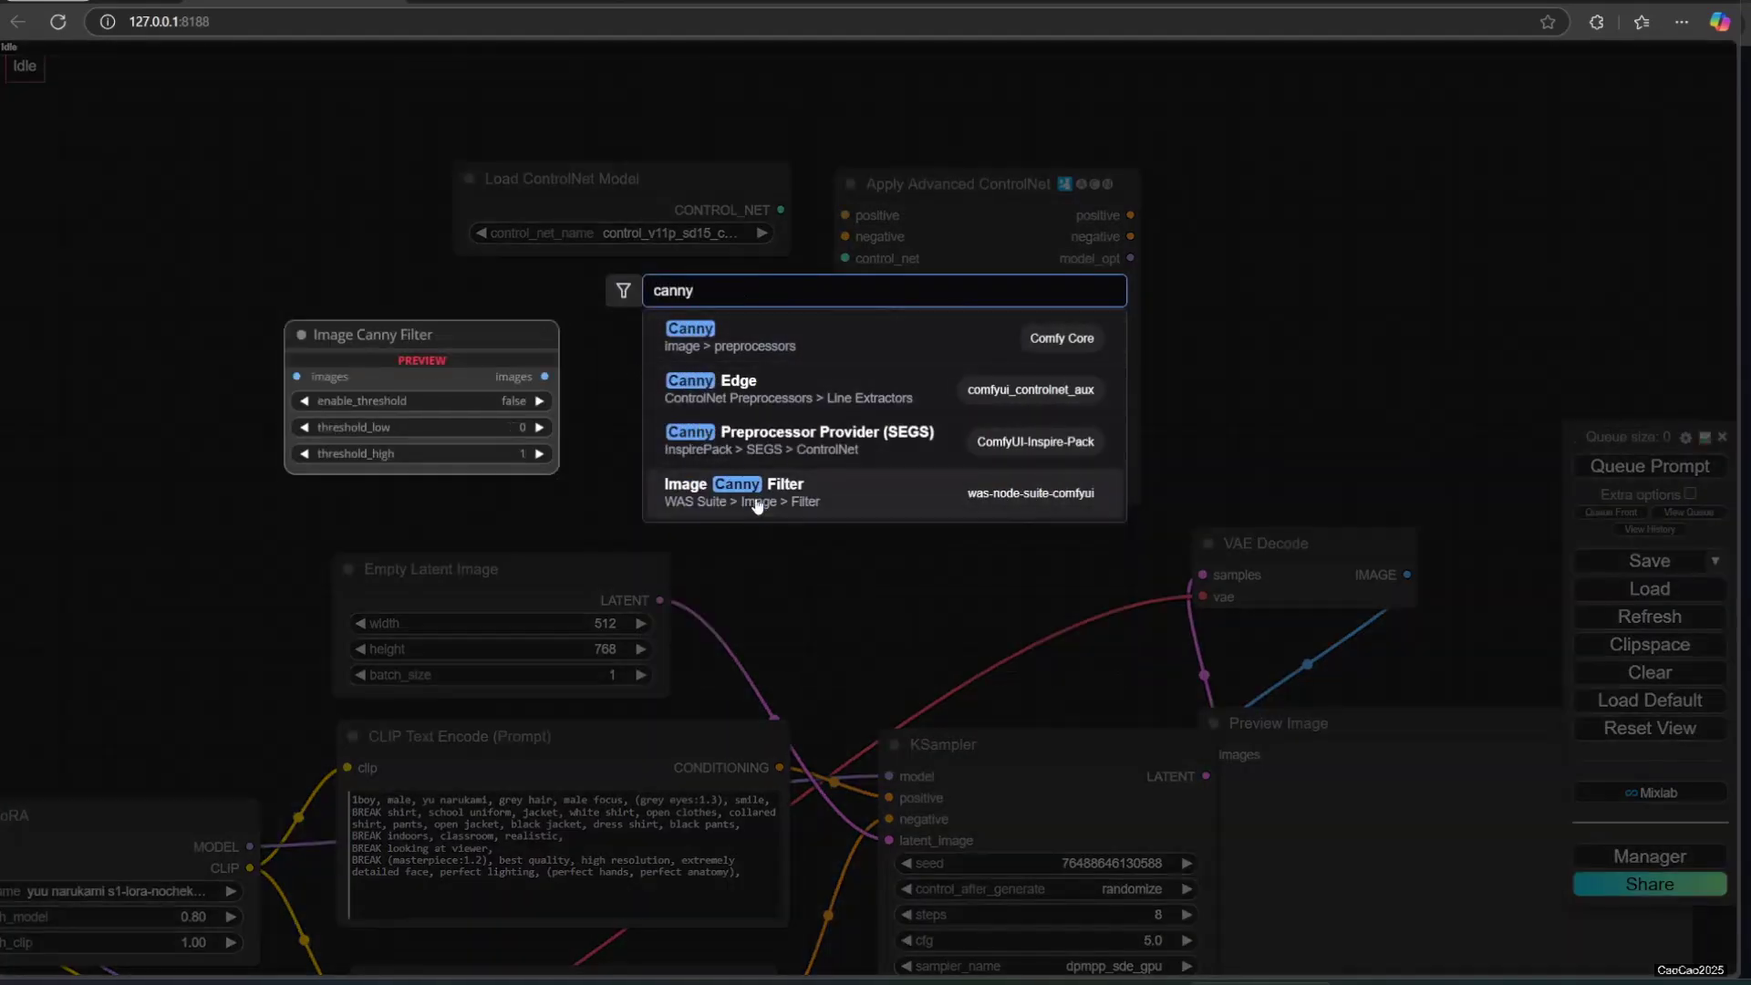
click(707, 345)
drag(776, 343, 643, 332)
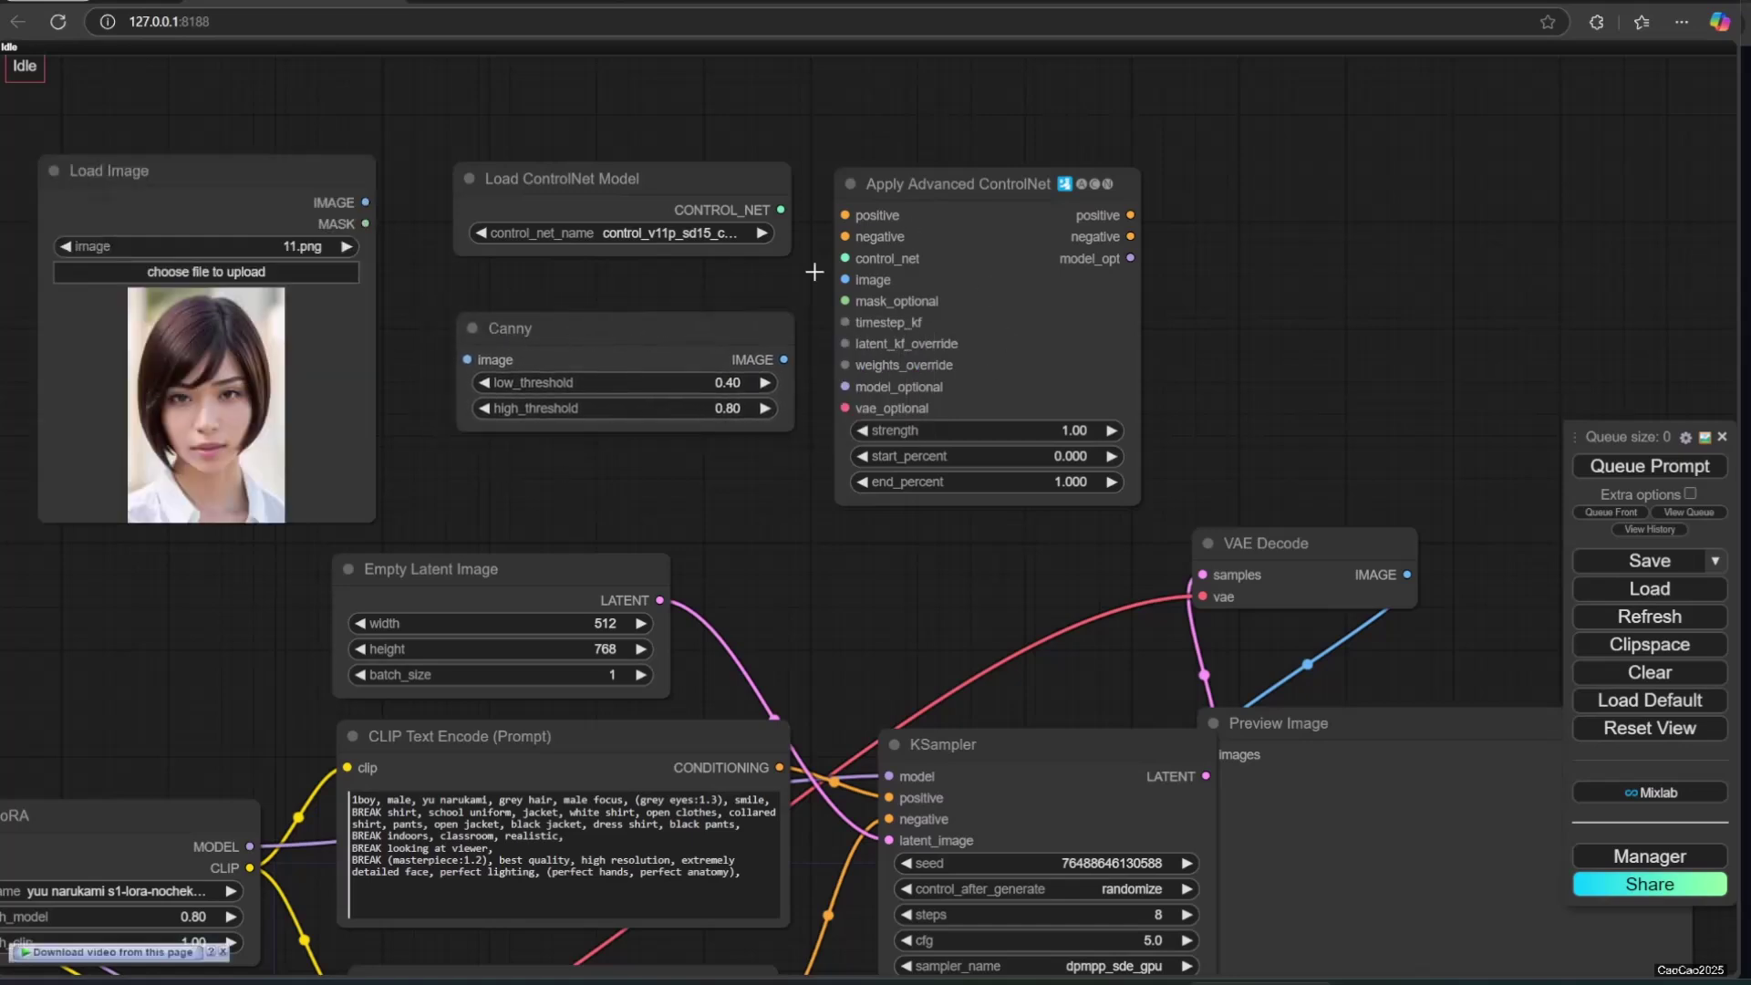
Step: Connect the ControlNet model to Apply Advanced ControlNet's control_net input, and route Load Image through Canny to its image input
drag(538, 176, 497, 119)
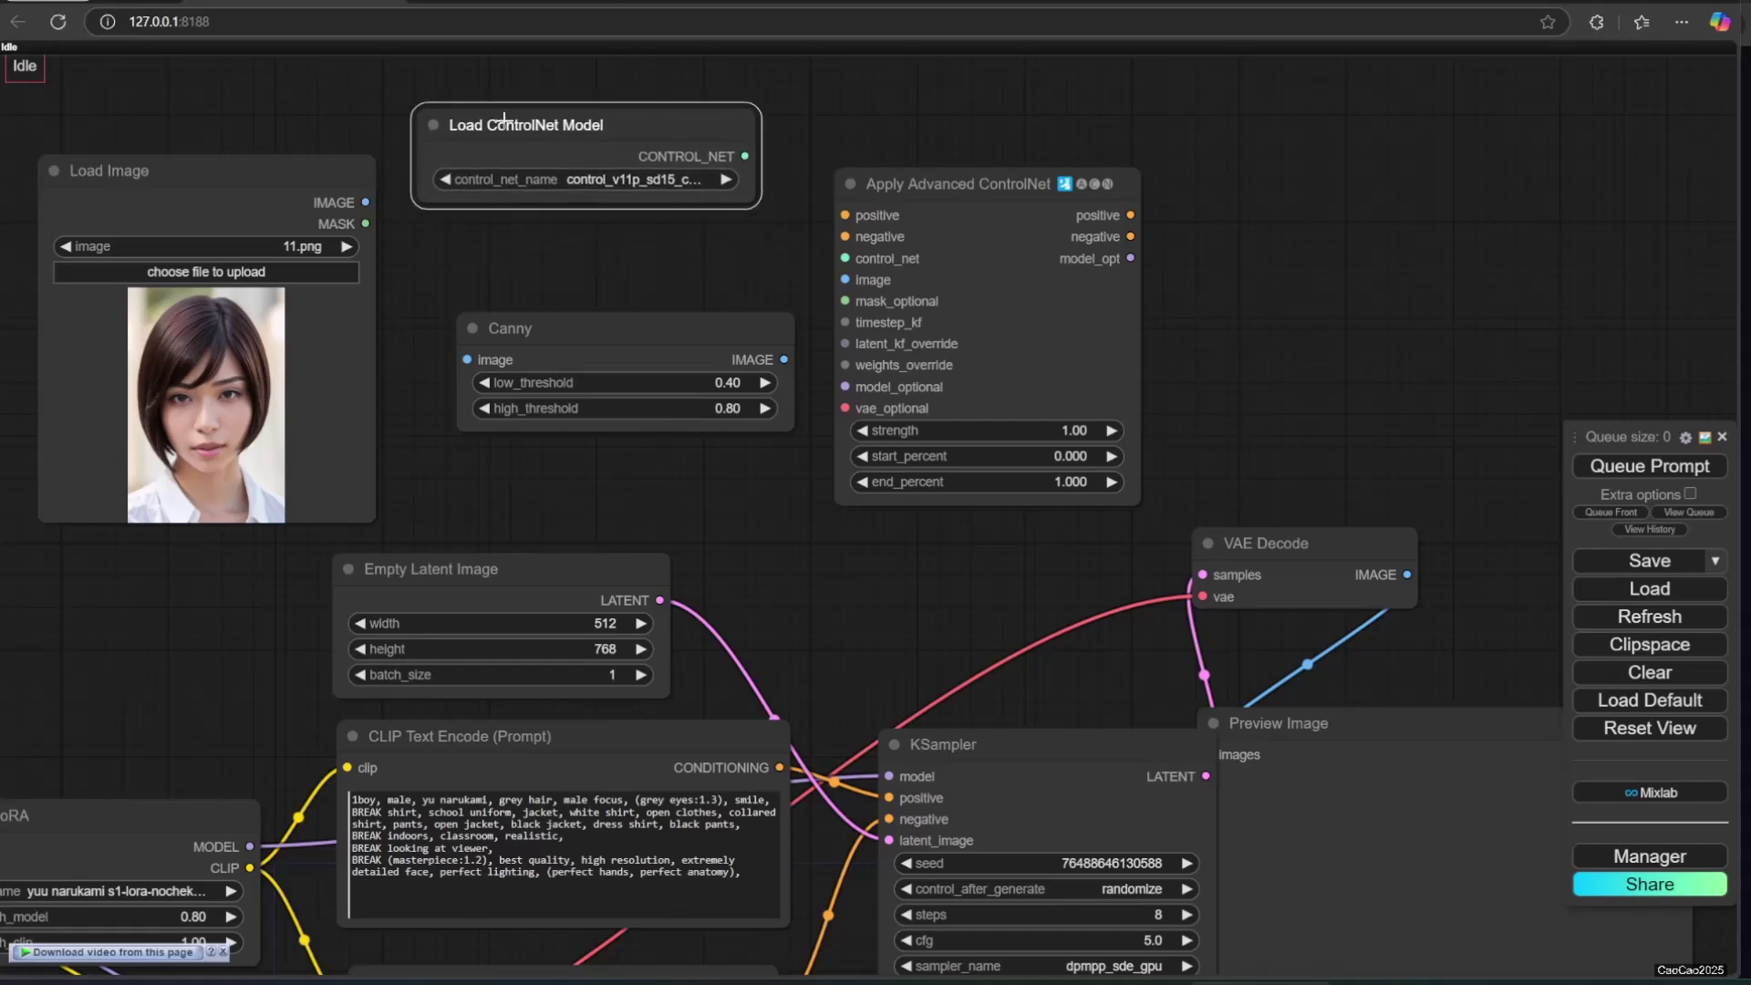
drag(746, 151, 845, 258)
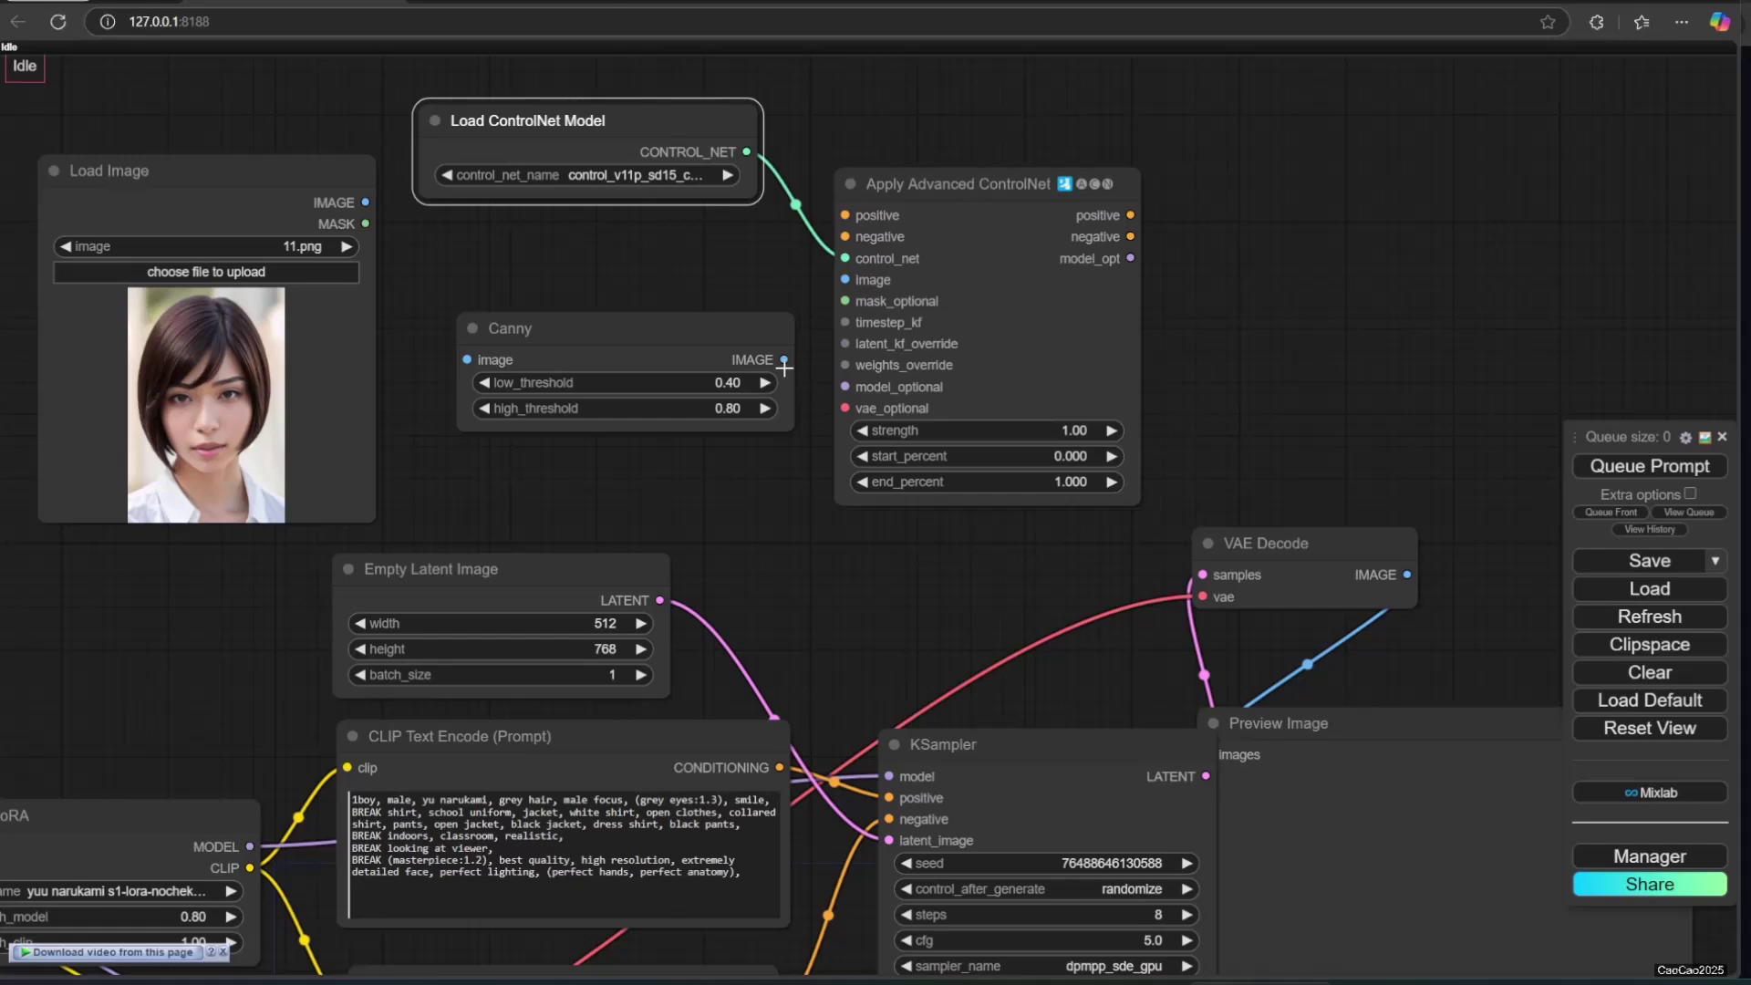
drag(784, 360, 844, 280)
drag(365, 202, 468, 360)
Step: Route the positive and negative prompt conditioning through Apply Advanced ControlNet into the KSampler's positive and negative inputs
drag(235, 743, 191, 675)
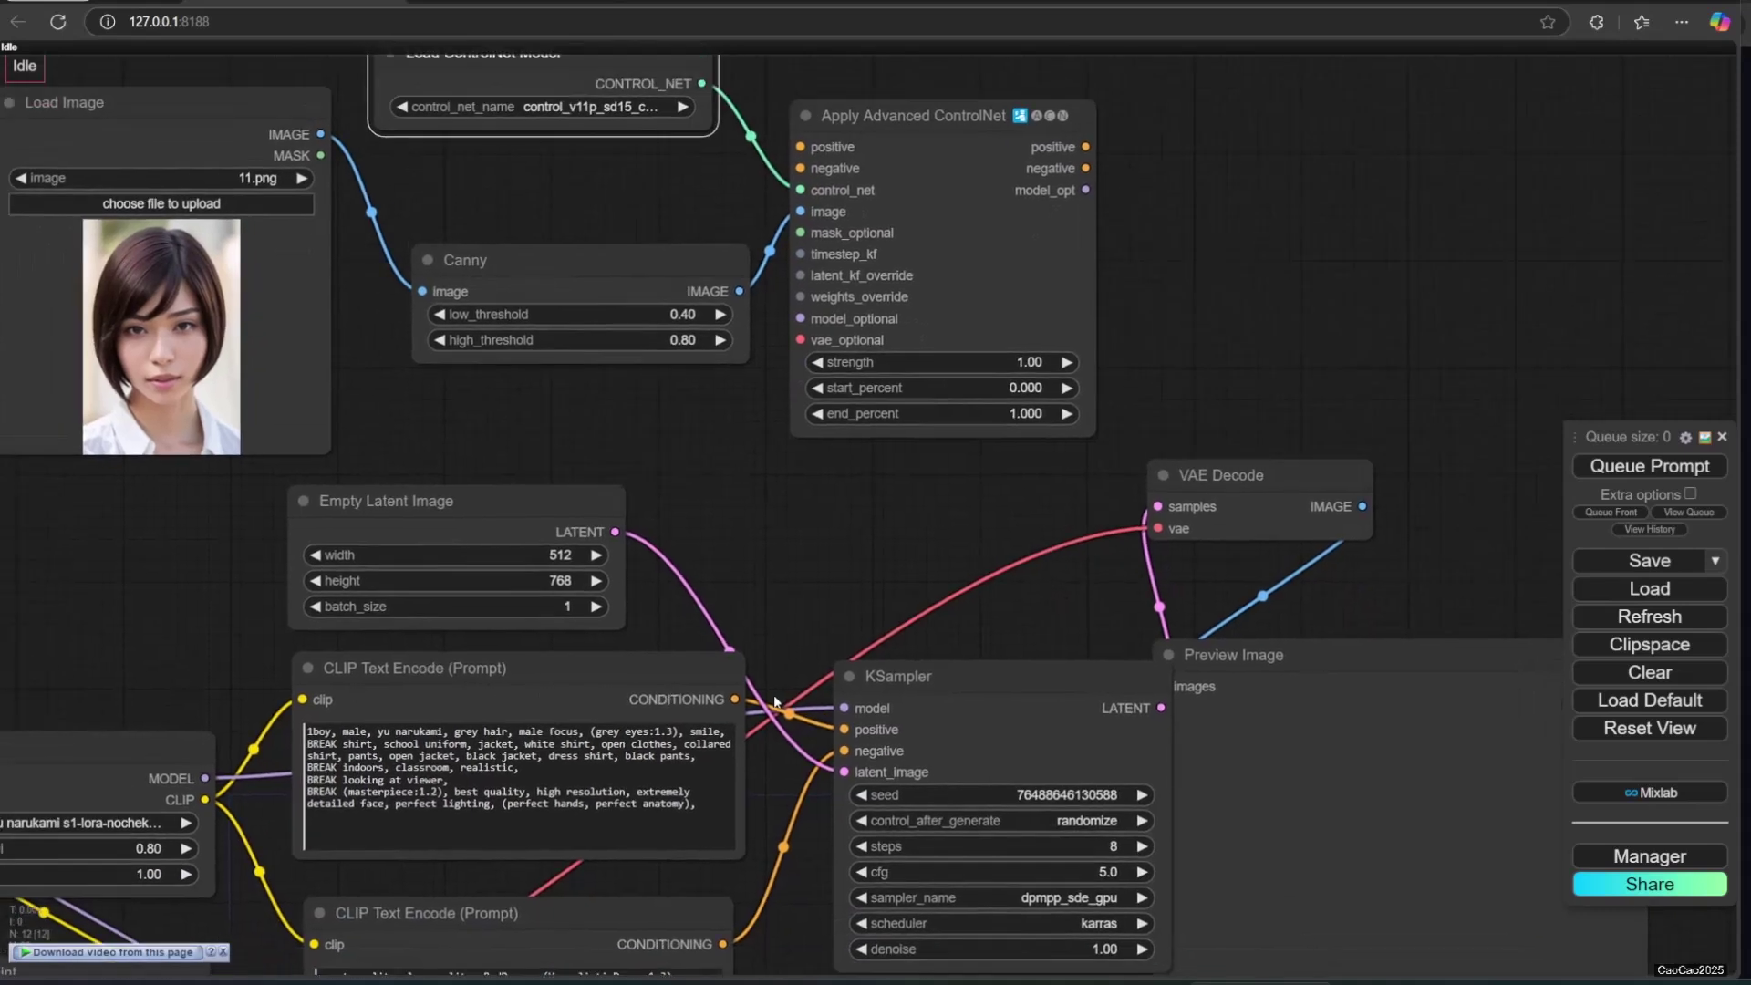
drag(735, 698, 800, 147)
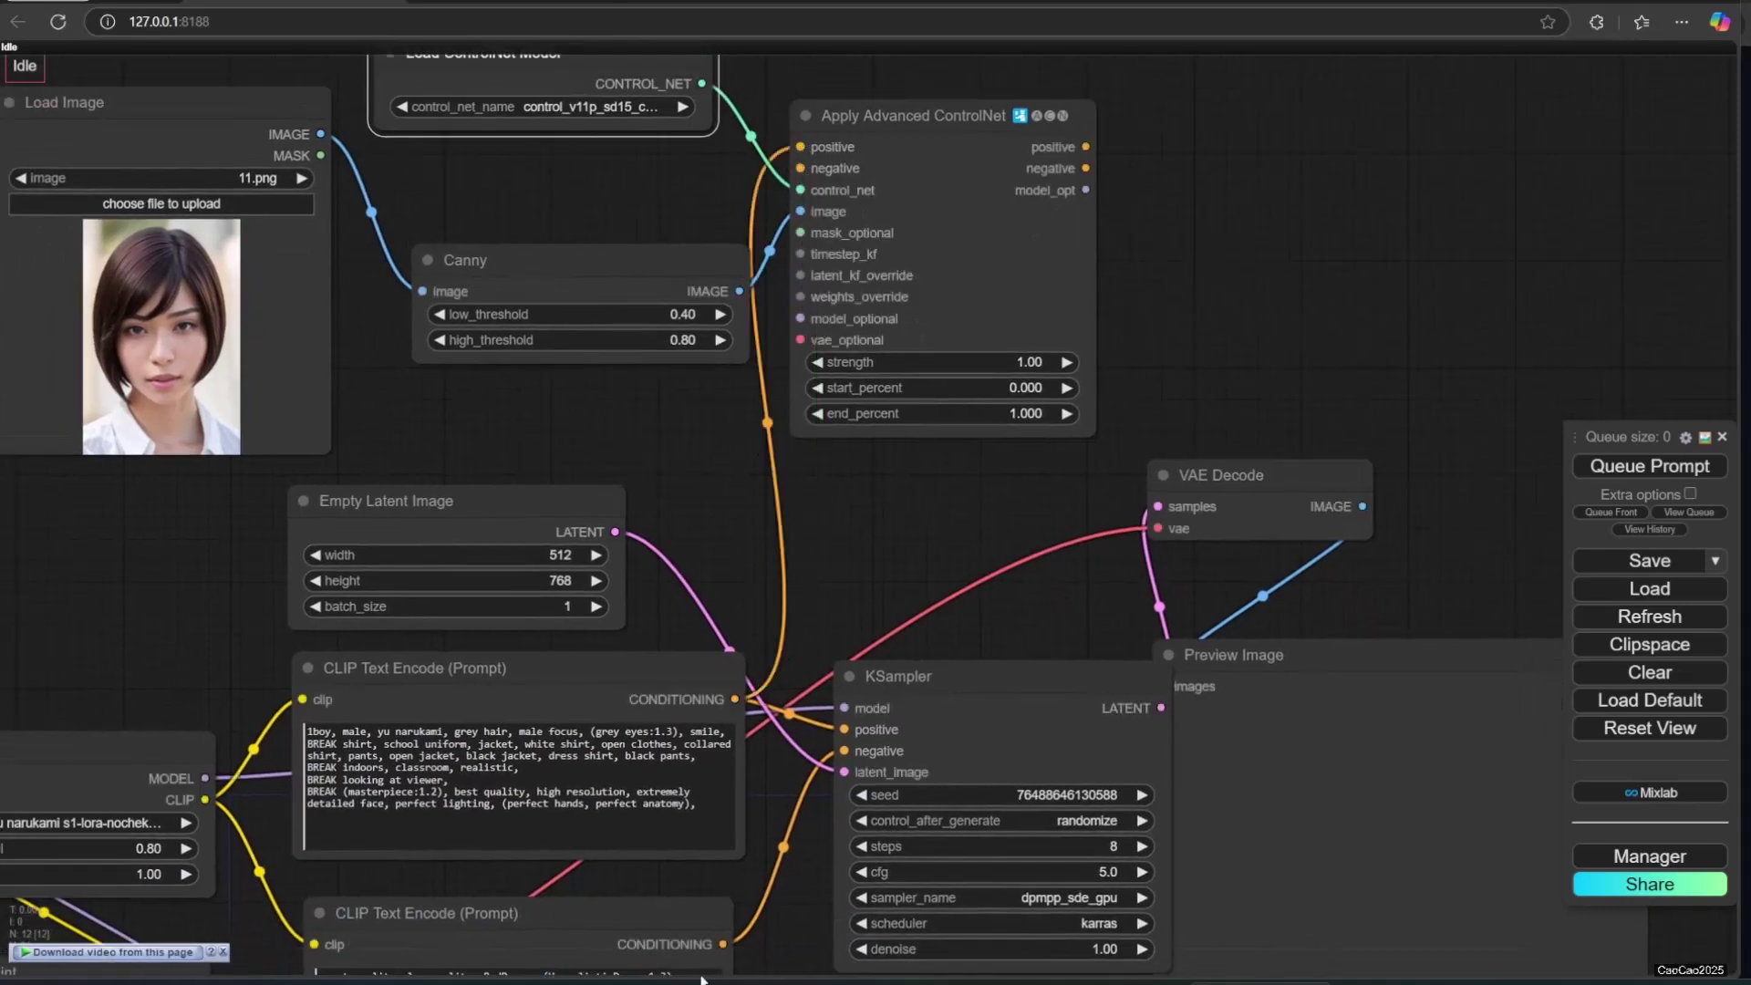
drag(723, 943, 871, 166)
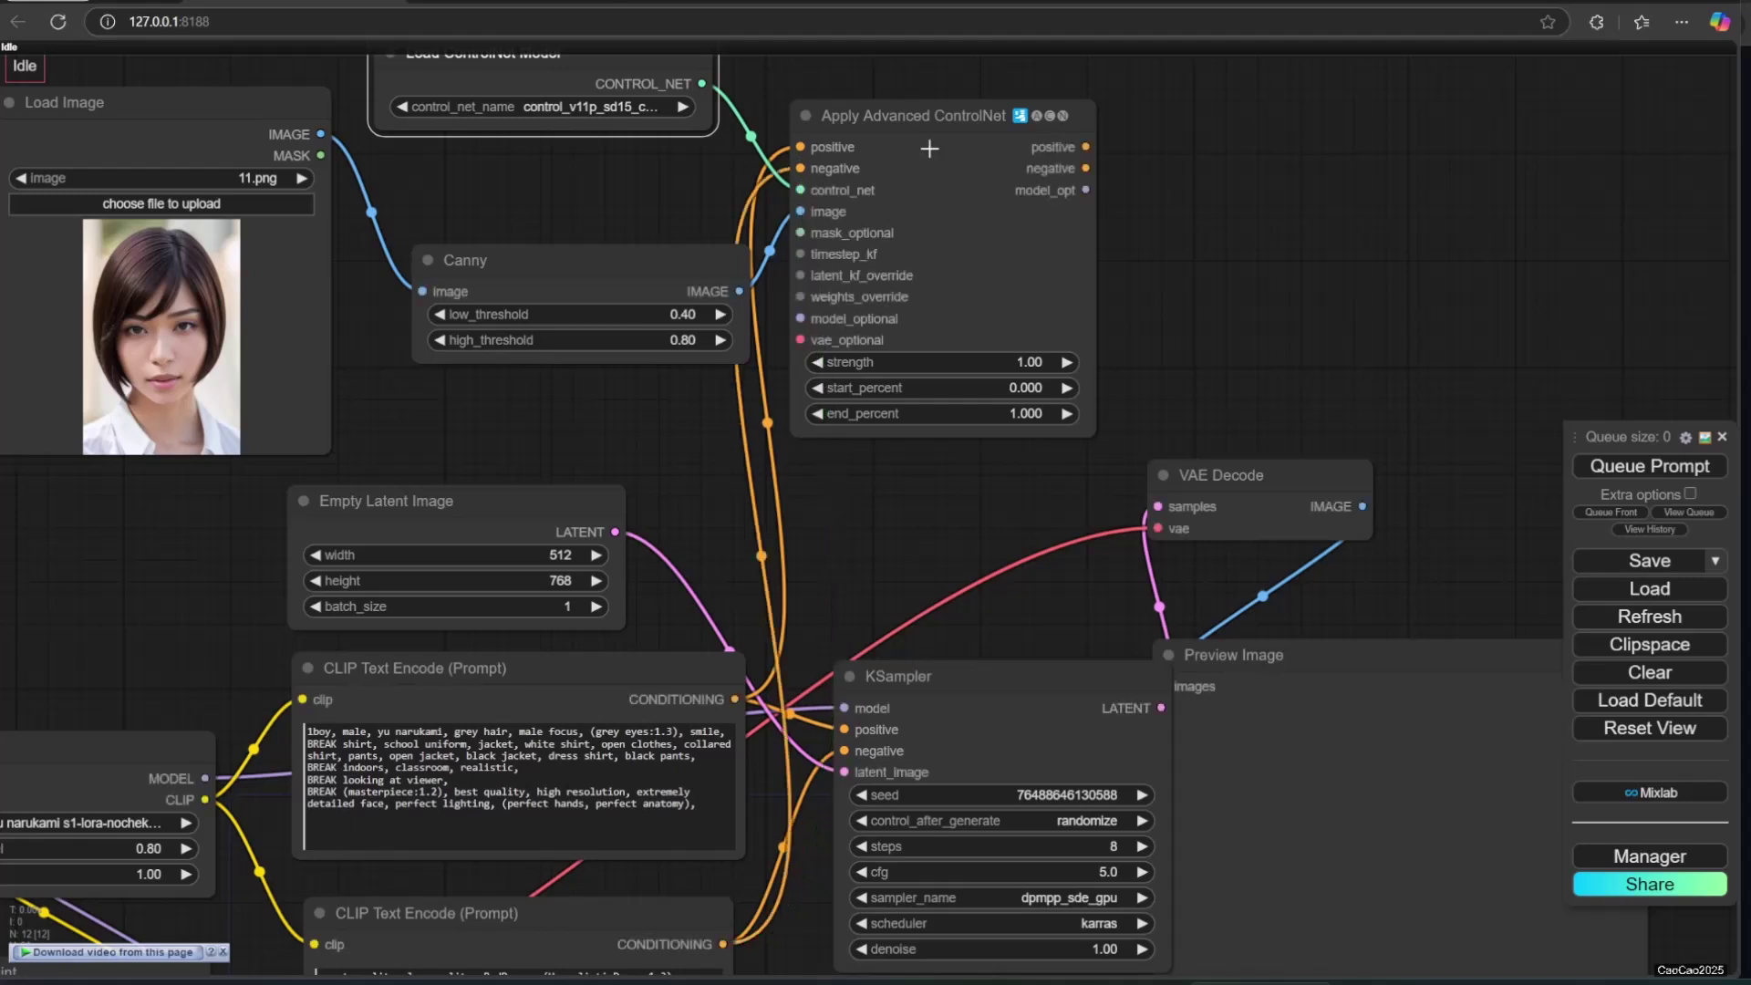
drag(1085, 147, 845, 729)
drag(1089, 169, 845, 750)
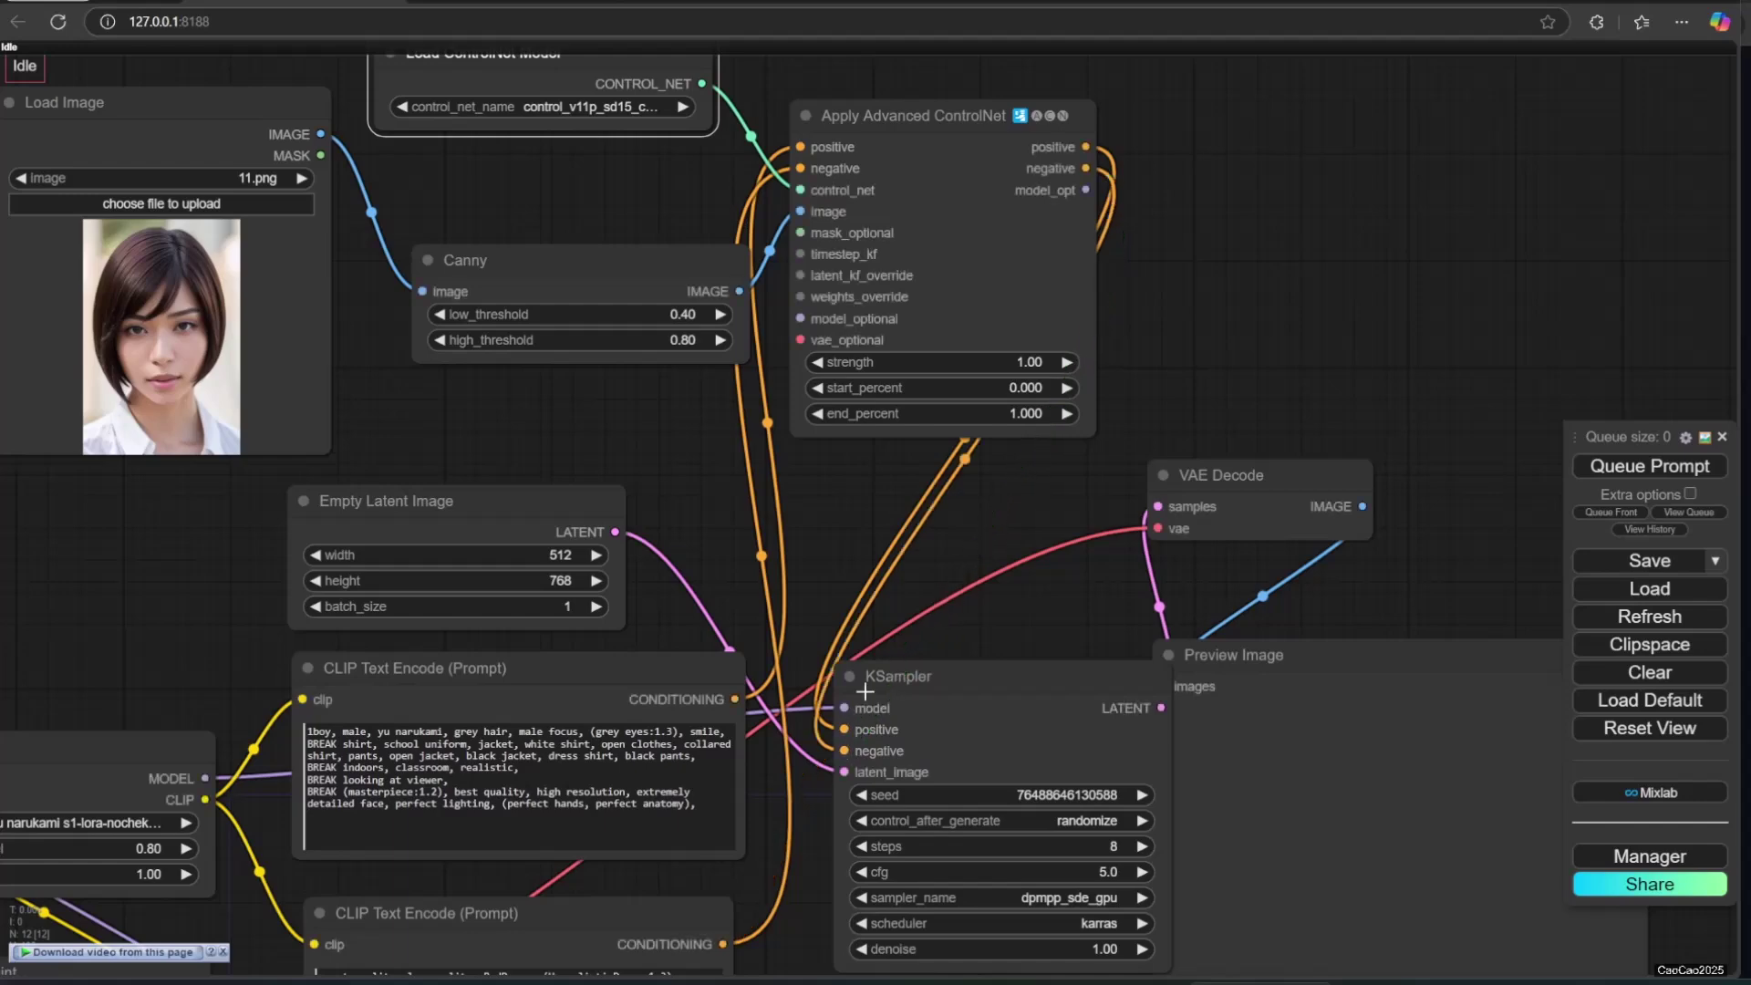
Step: Bypass the Load LoRA node and move it away from the Load Checkpoint node
drag(274, 748, 803, 452)
click(505, 451)
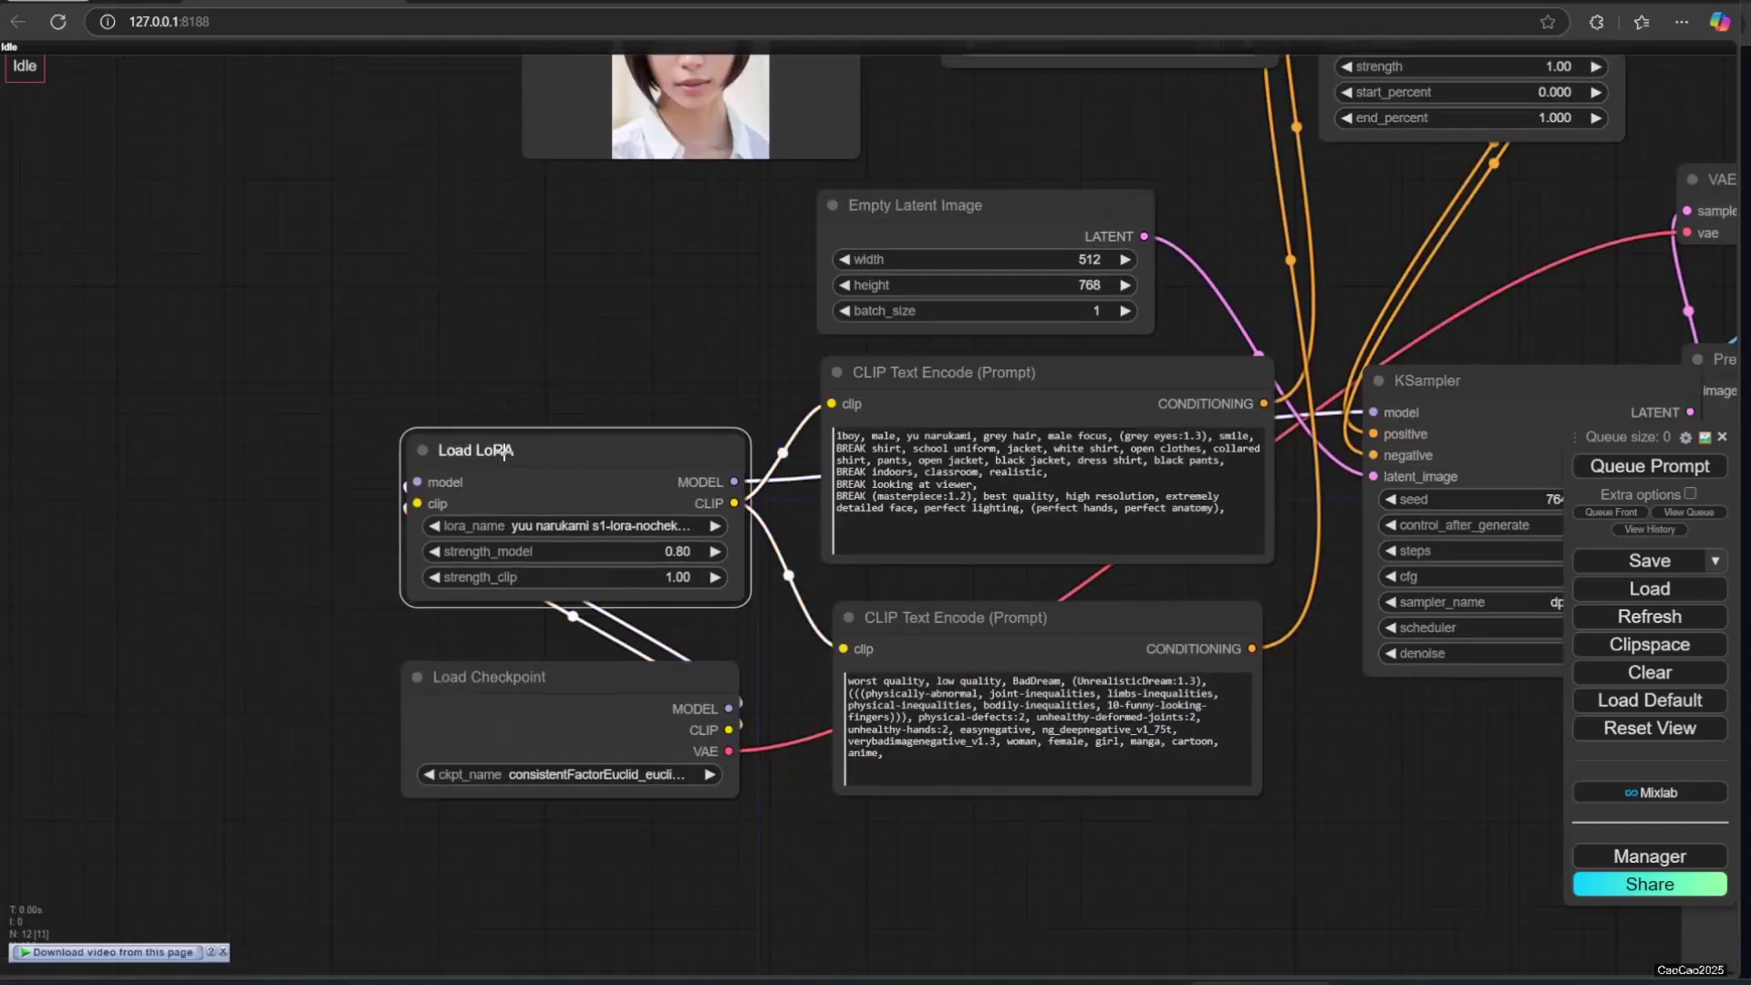
key(ctrl+b)
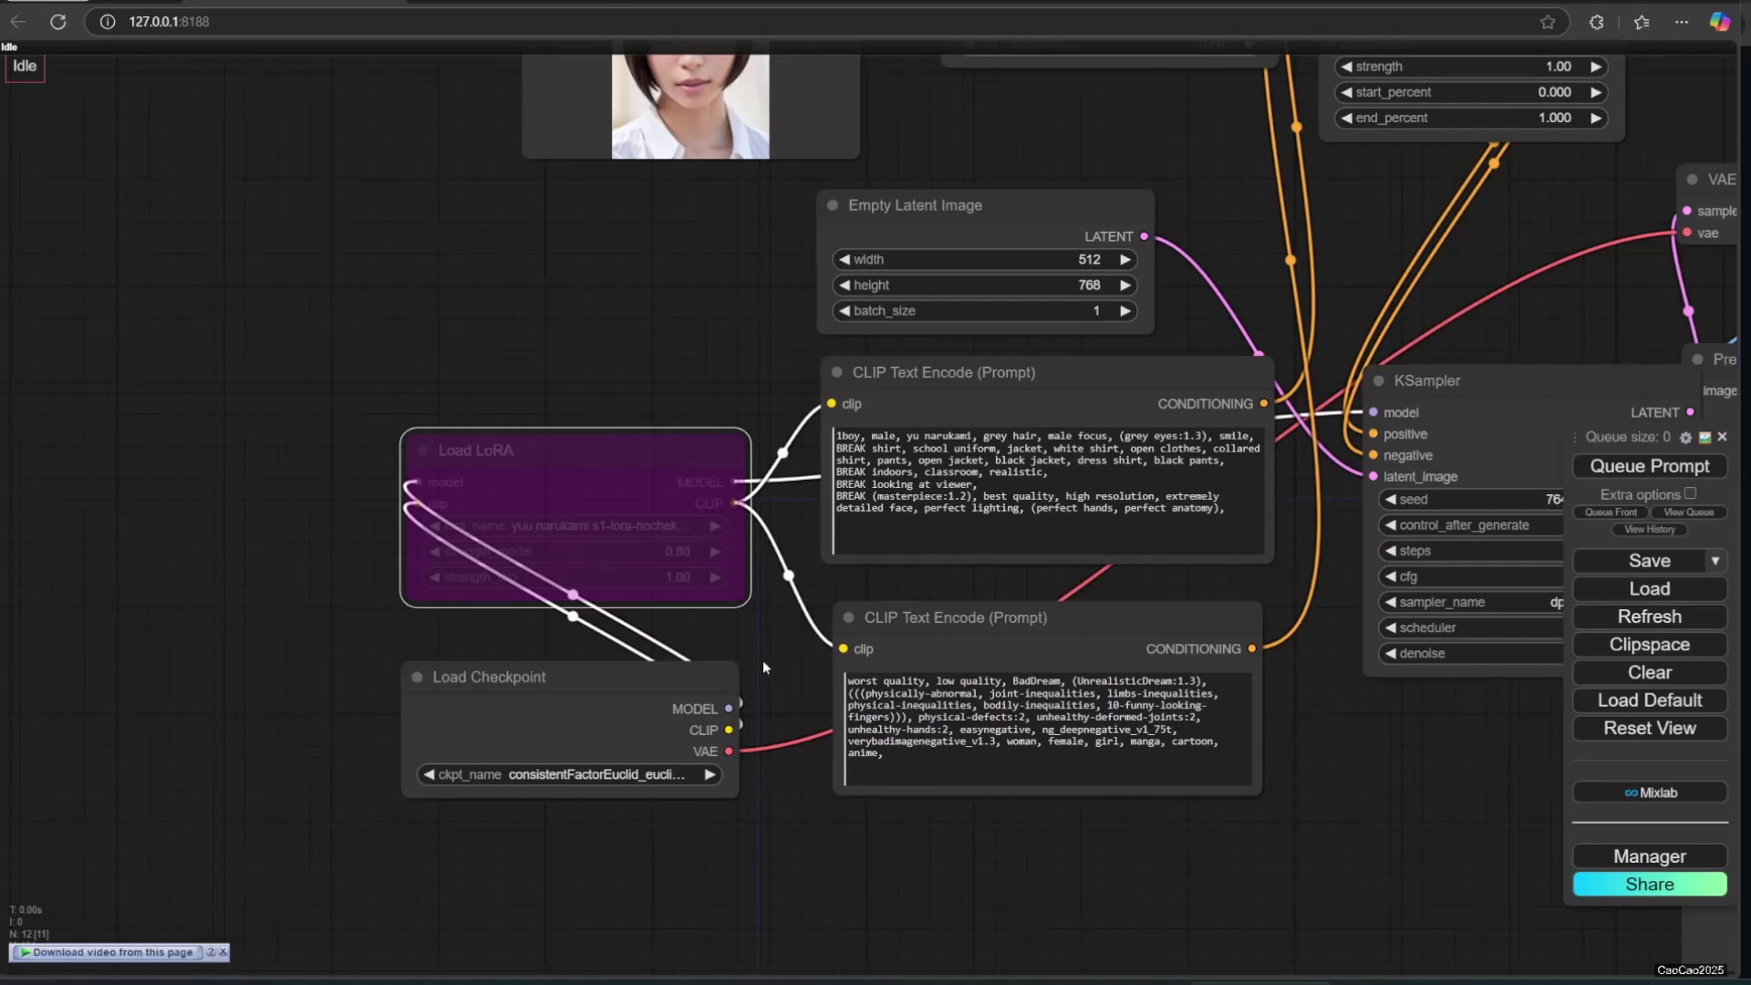
drag(633, 451, 536, 394)
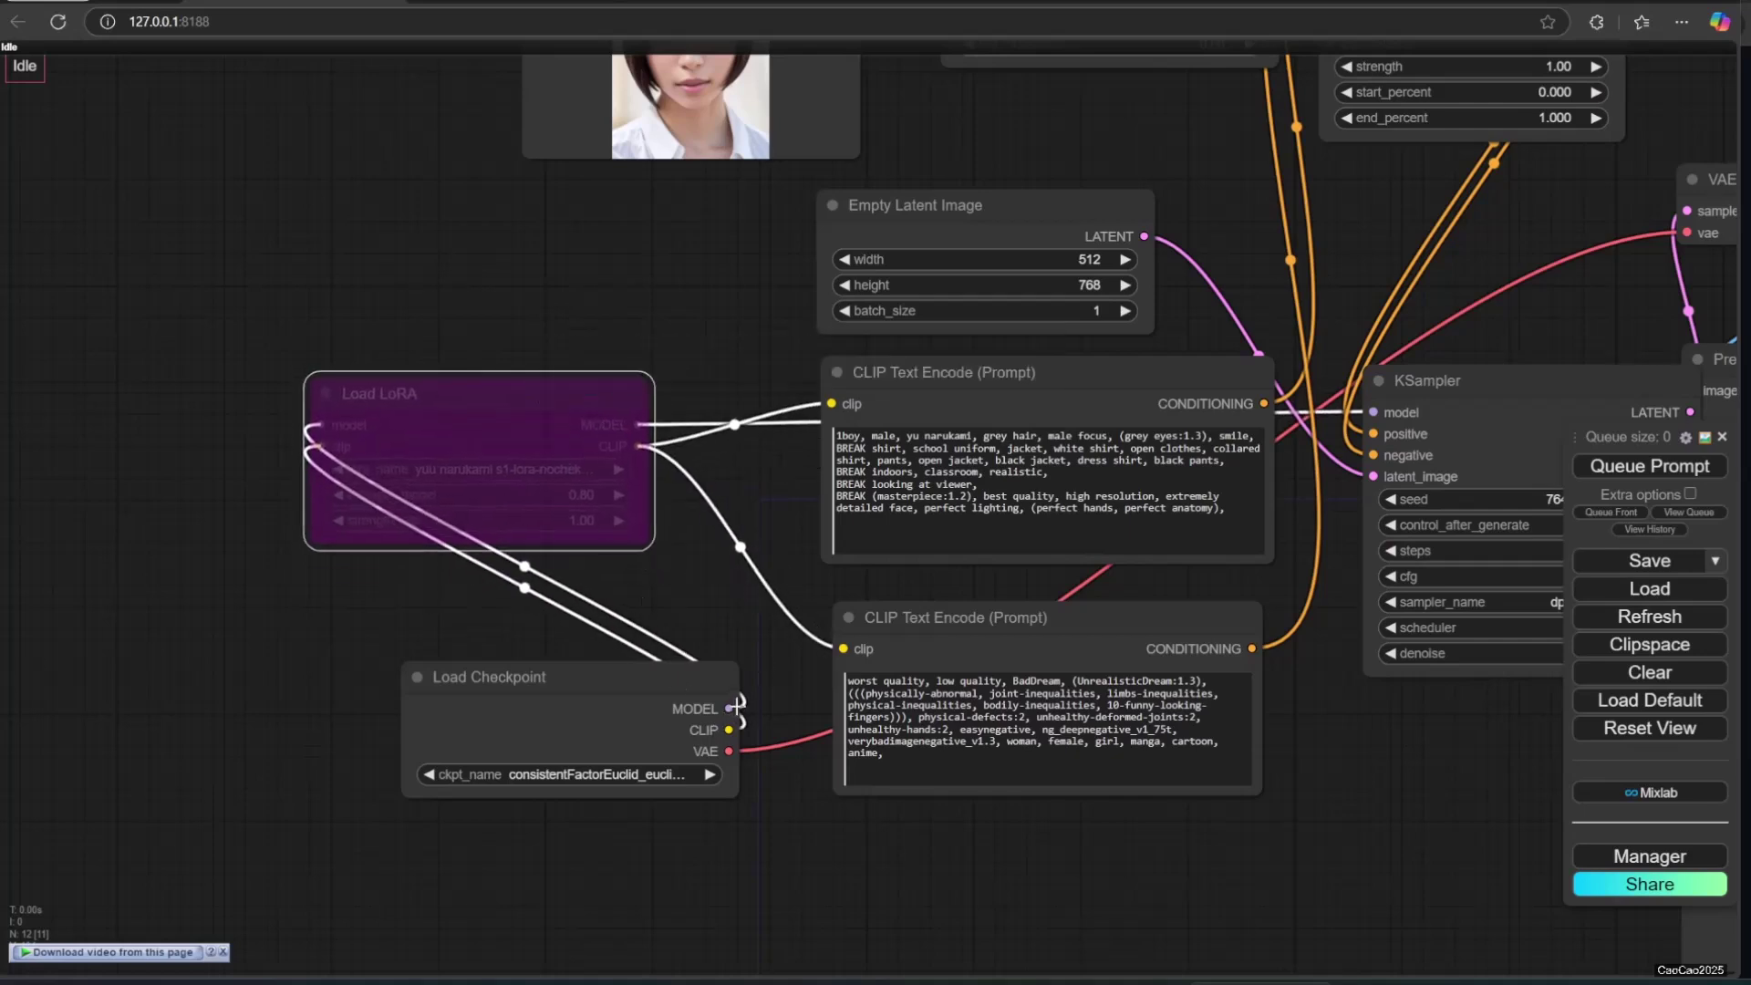
Step: Add a Preview Image node between Canny and Apply Advanced ControlNet, making room for it, and connect Canny's image output to it
drag(768, 619, 626, 626)
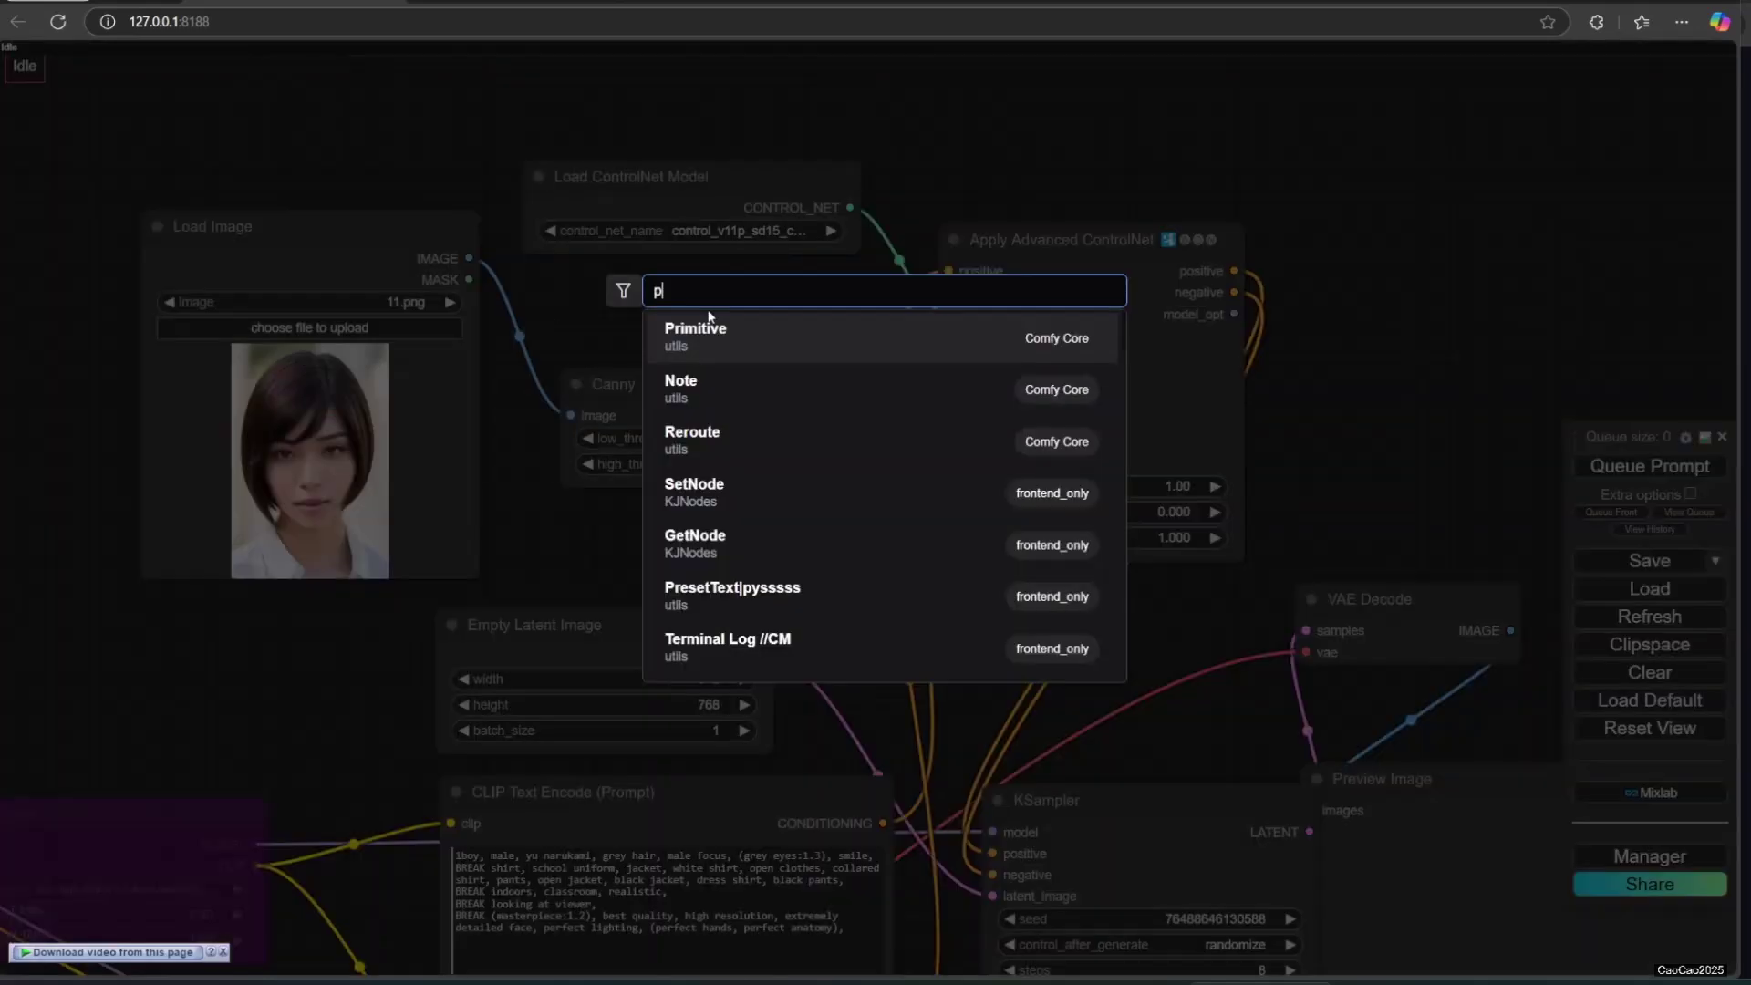
text(previ)
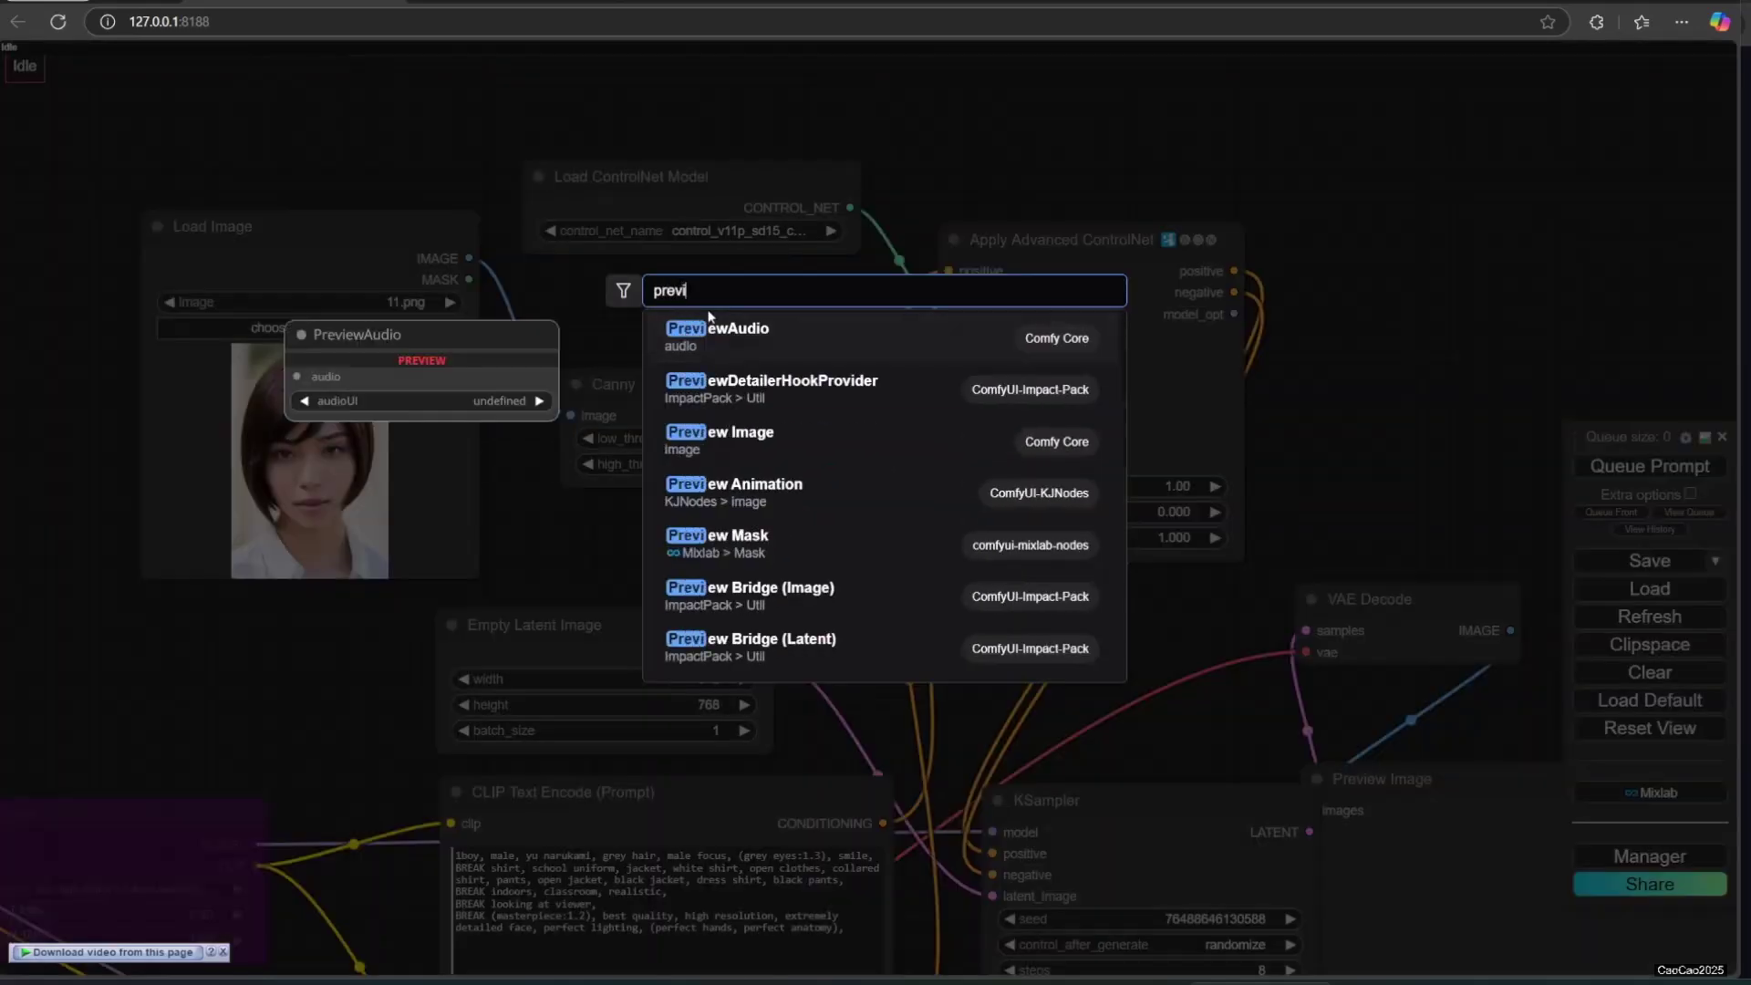
click(721, 436)
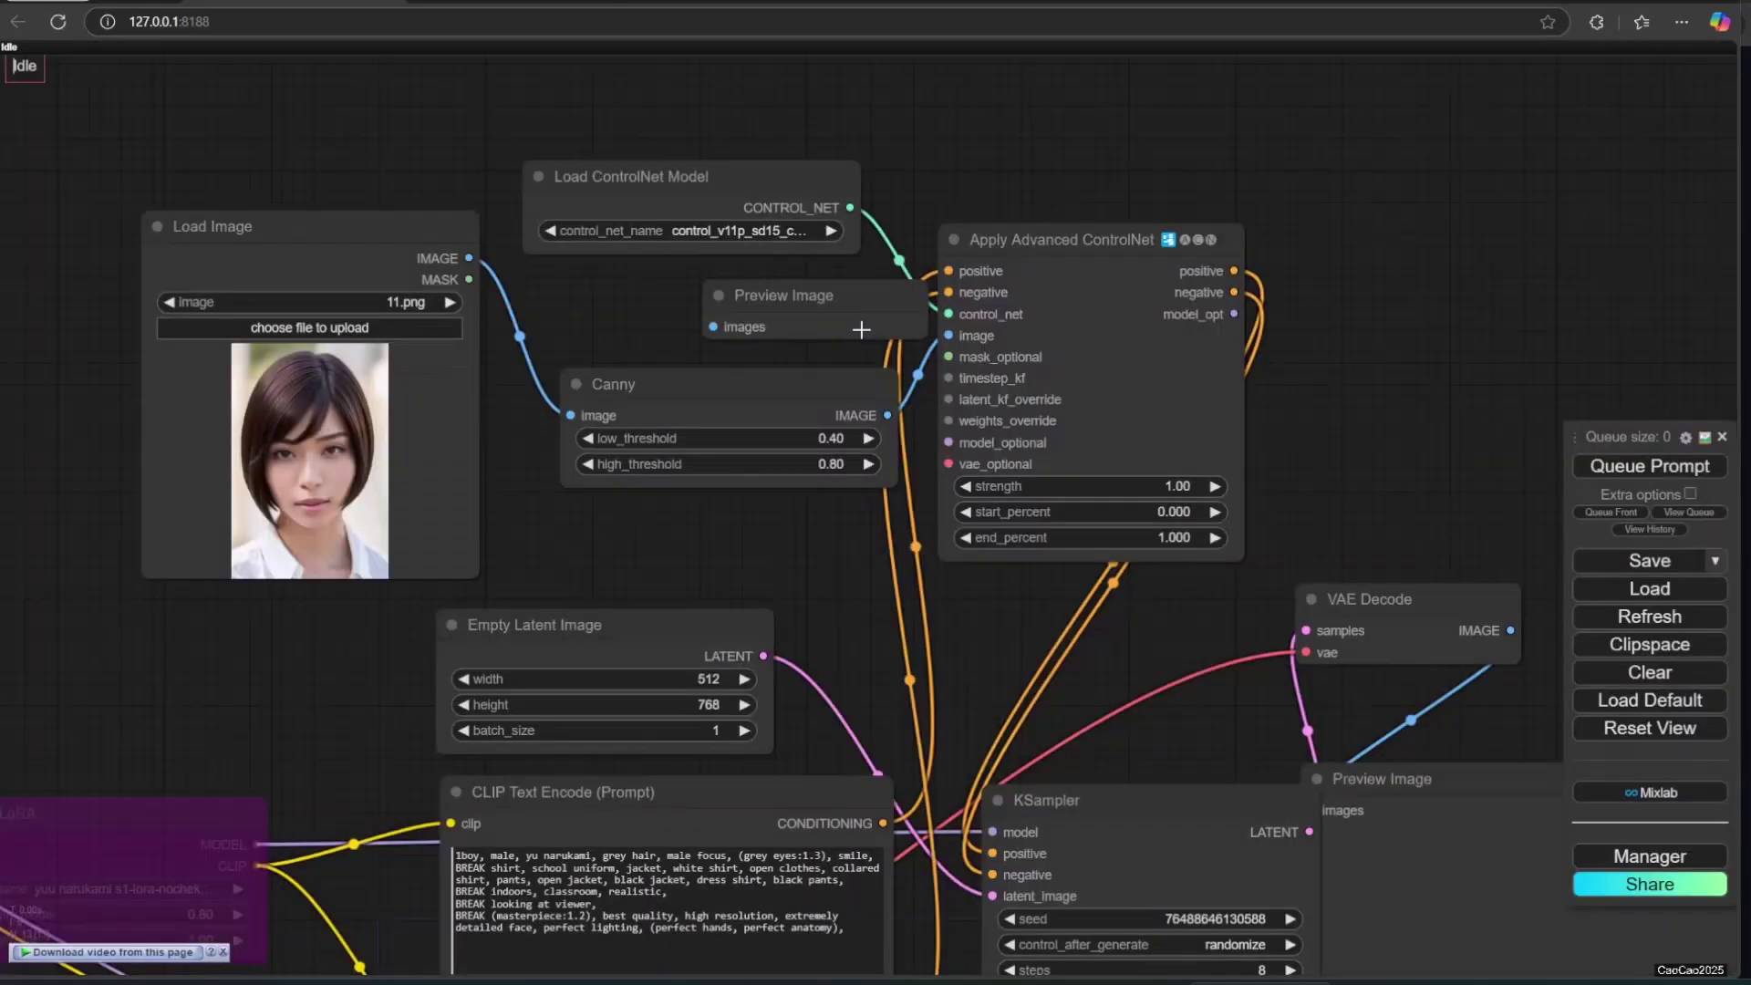
drag(1003, 256, 1355, 188)
drag(784, 294, 998, 274)
drag(887, 415, 1031, 383)
Step: Run the workflow and reposition the Canny Preview Image node
scroll(782, 418, down, 3)
key(ctrl+Return)
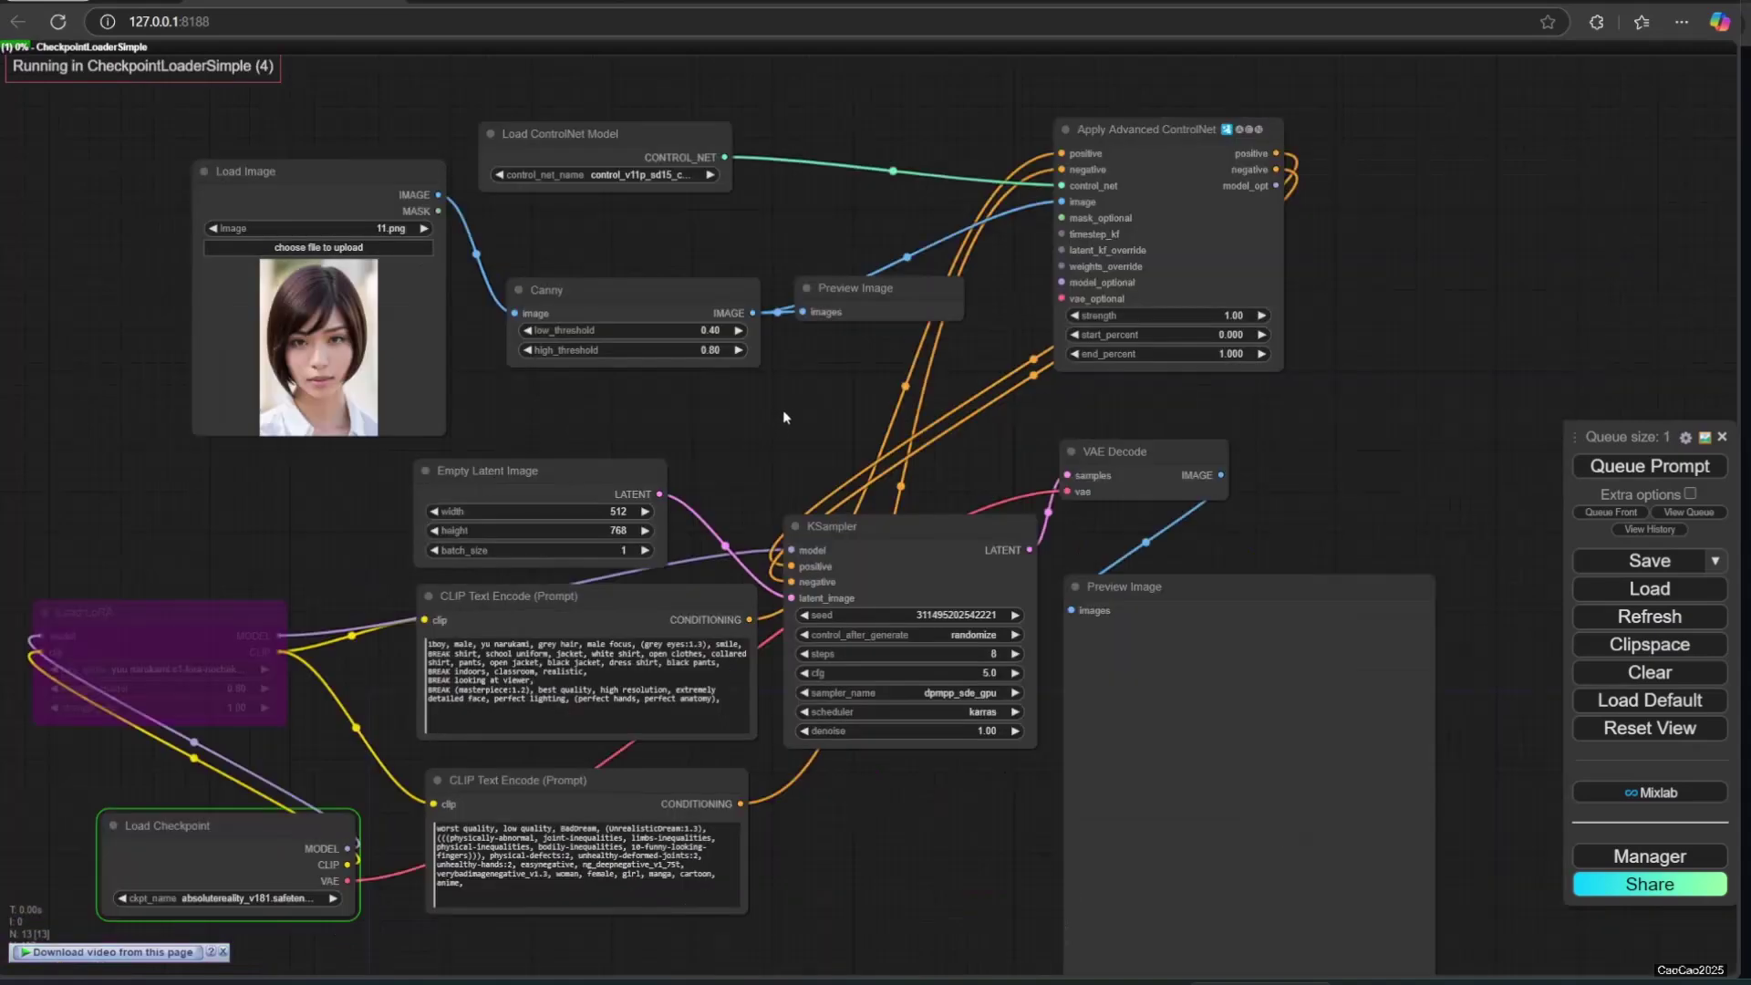
drag(782, 410, 824, 404)
drag(900, 434, 956, 384)
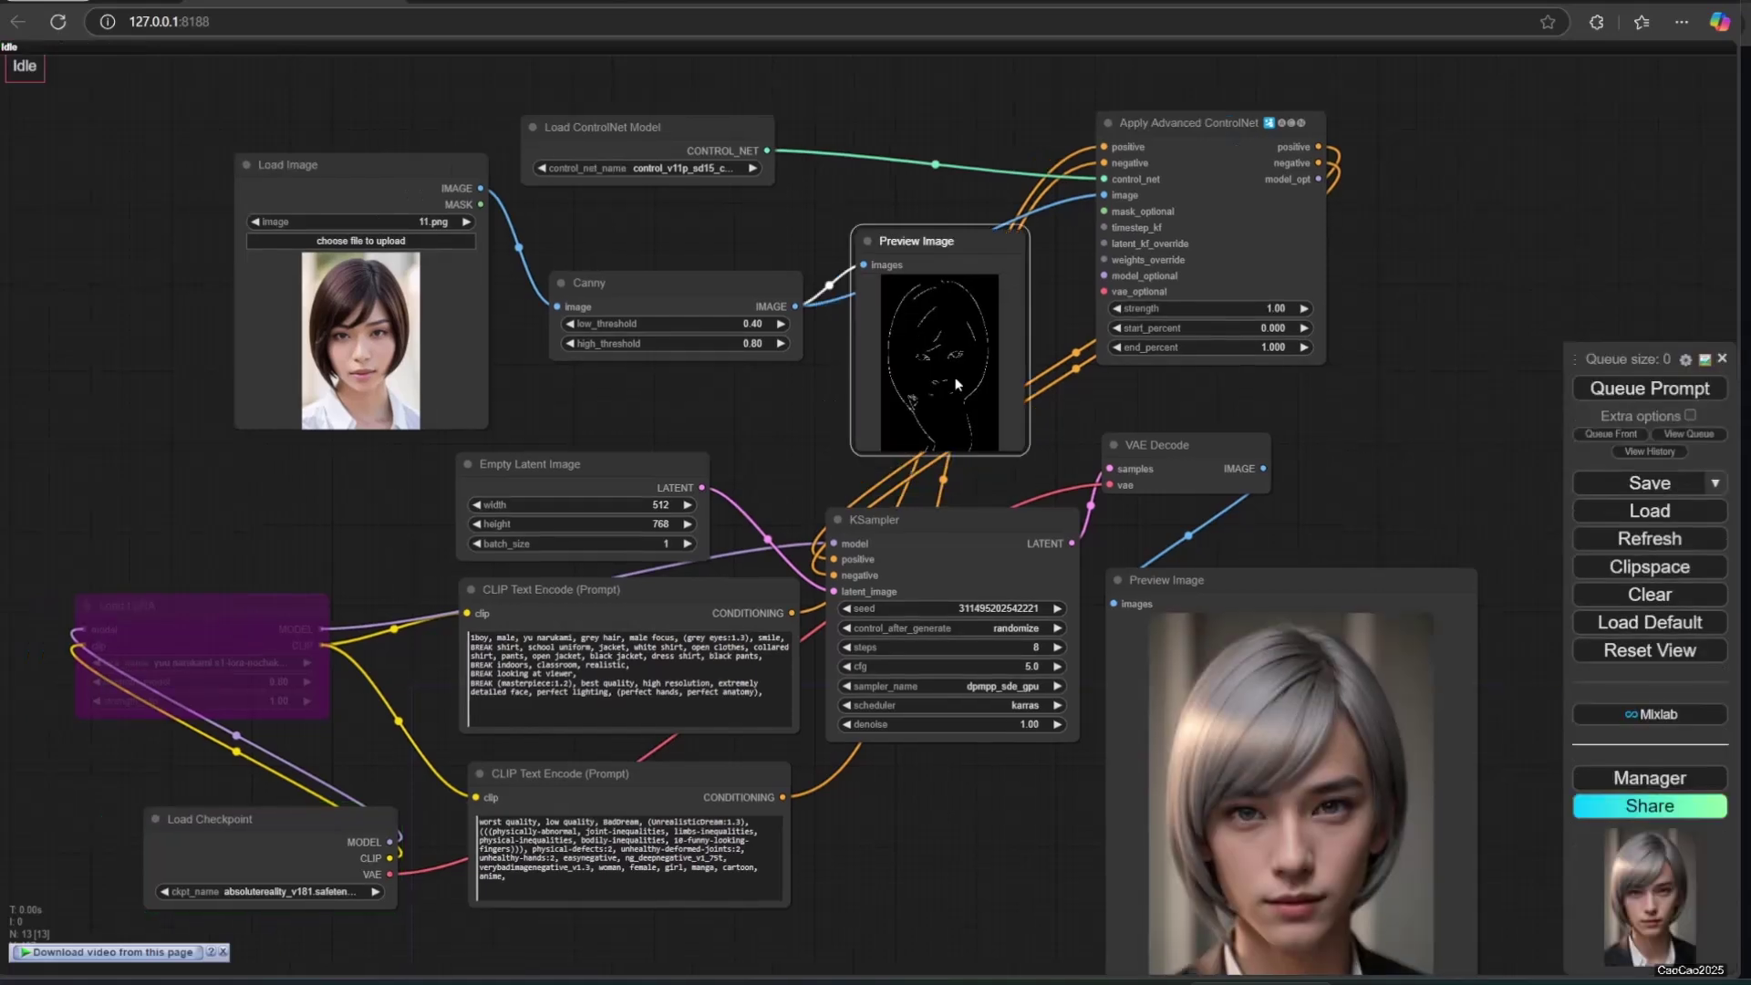
Step: Run the workflow with different reference pictures in Load Image, starting with 12 (1).png and ending with 3ok.png
click(466, 222)
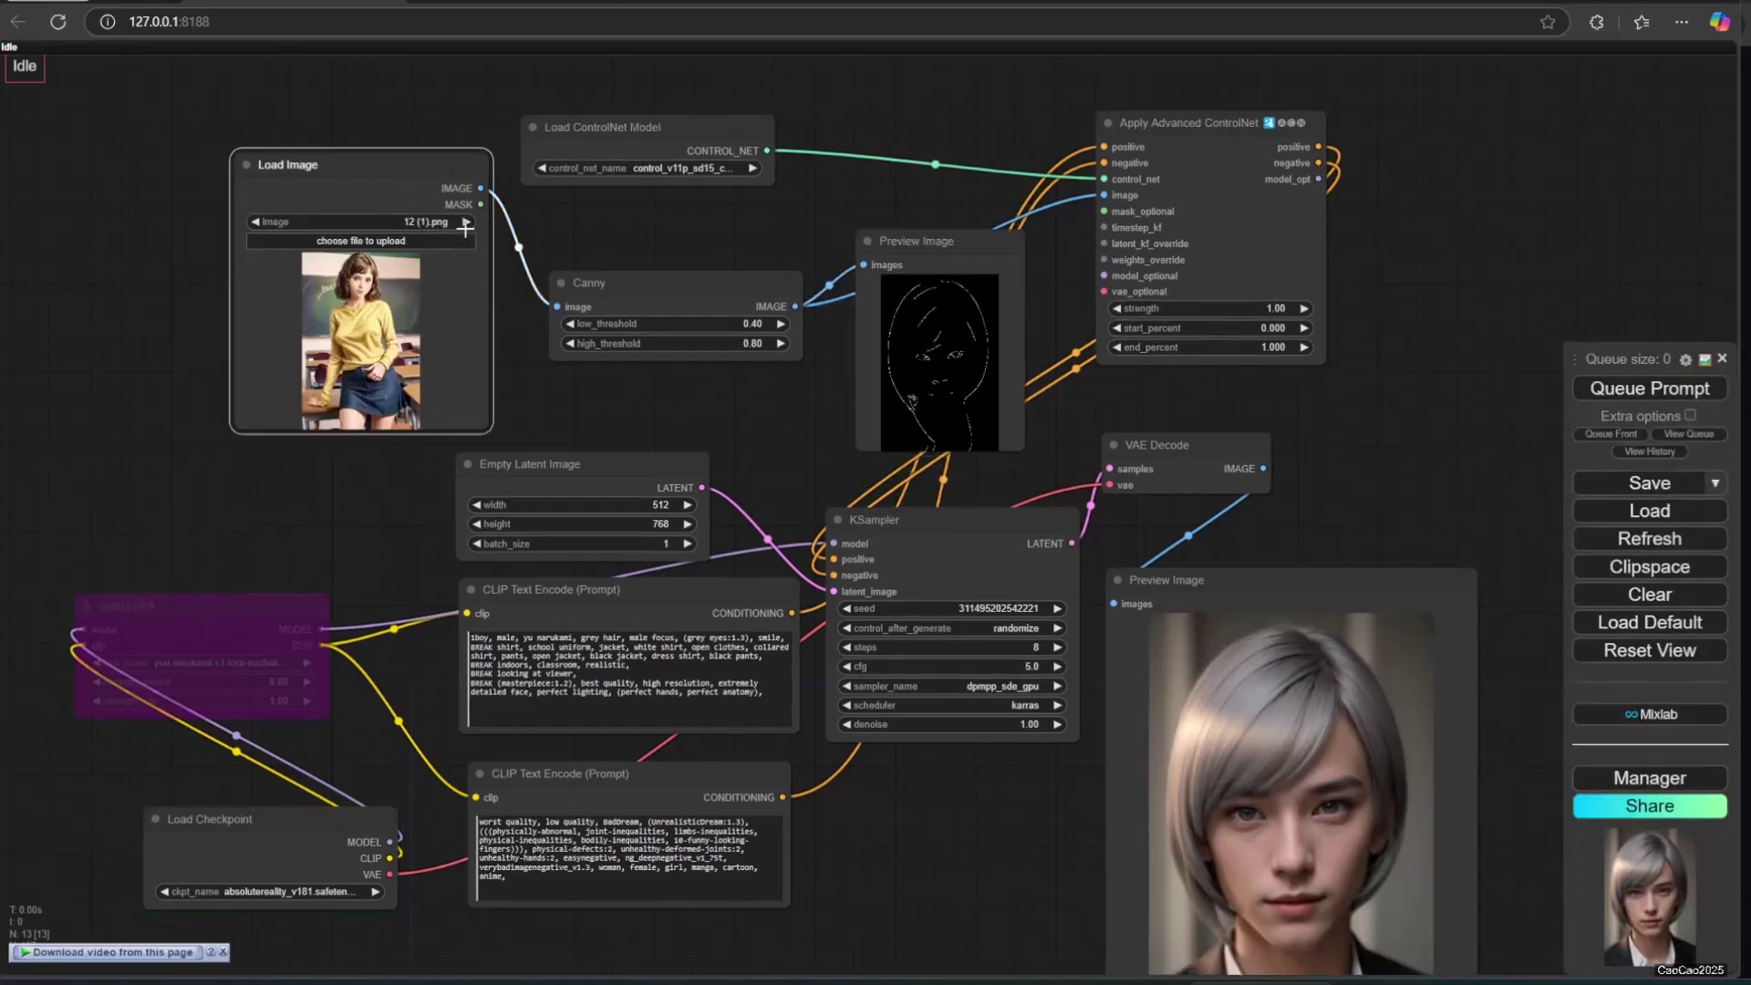
click(1630, 390)
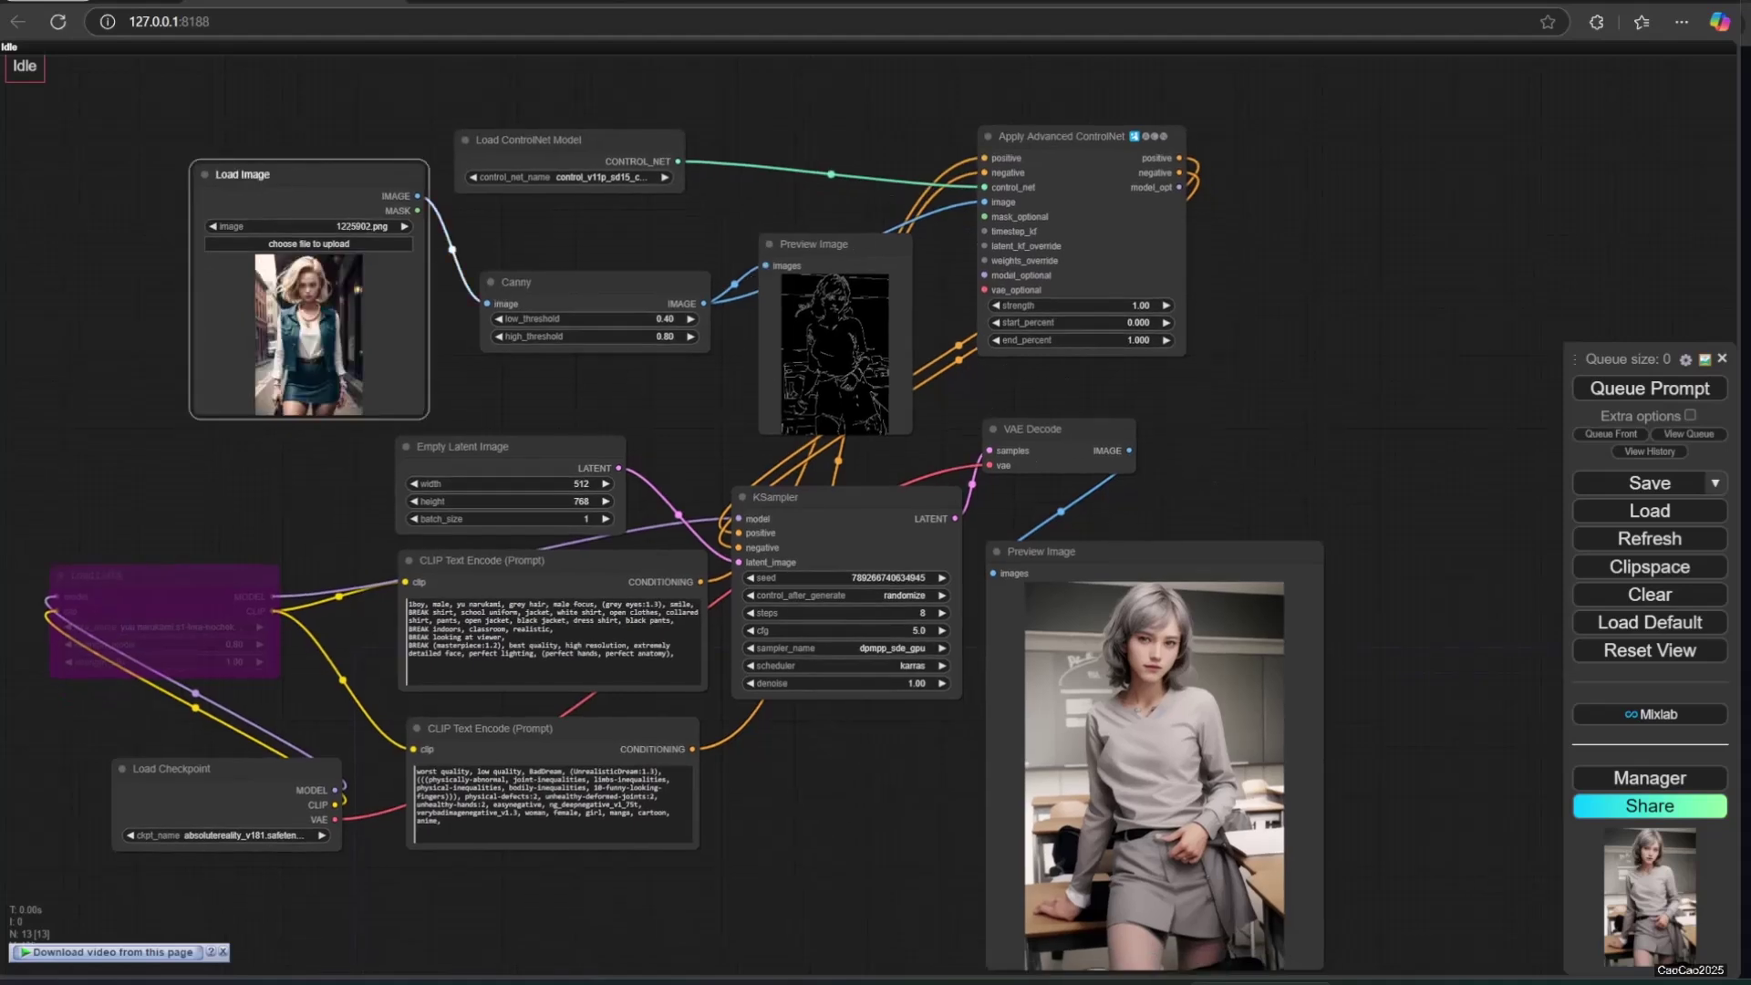
click(1678, 389)
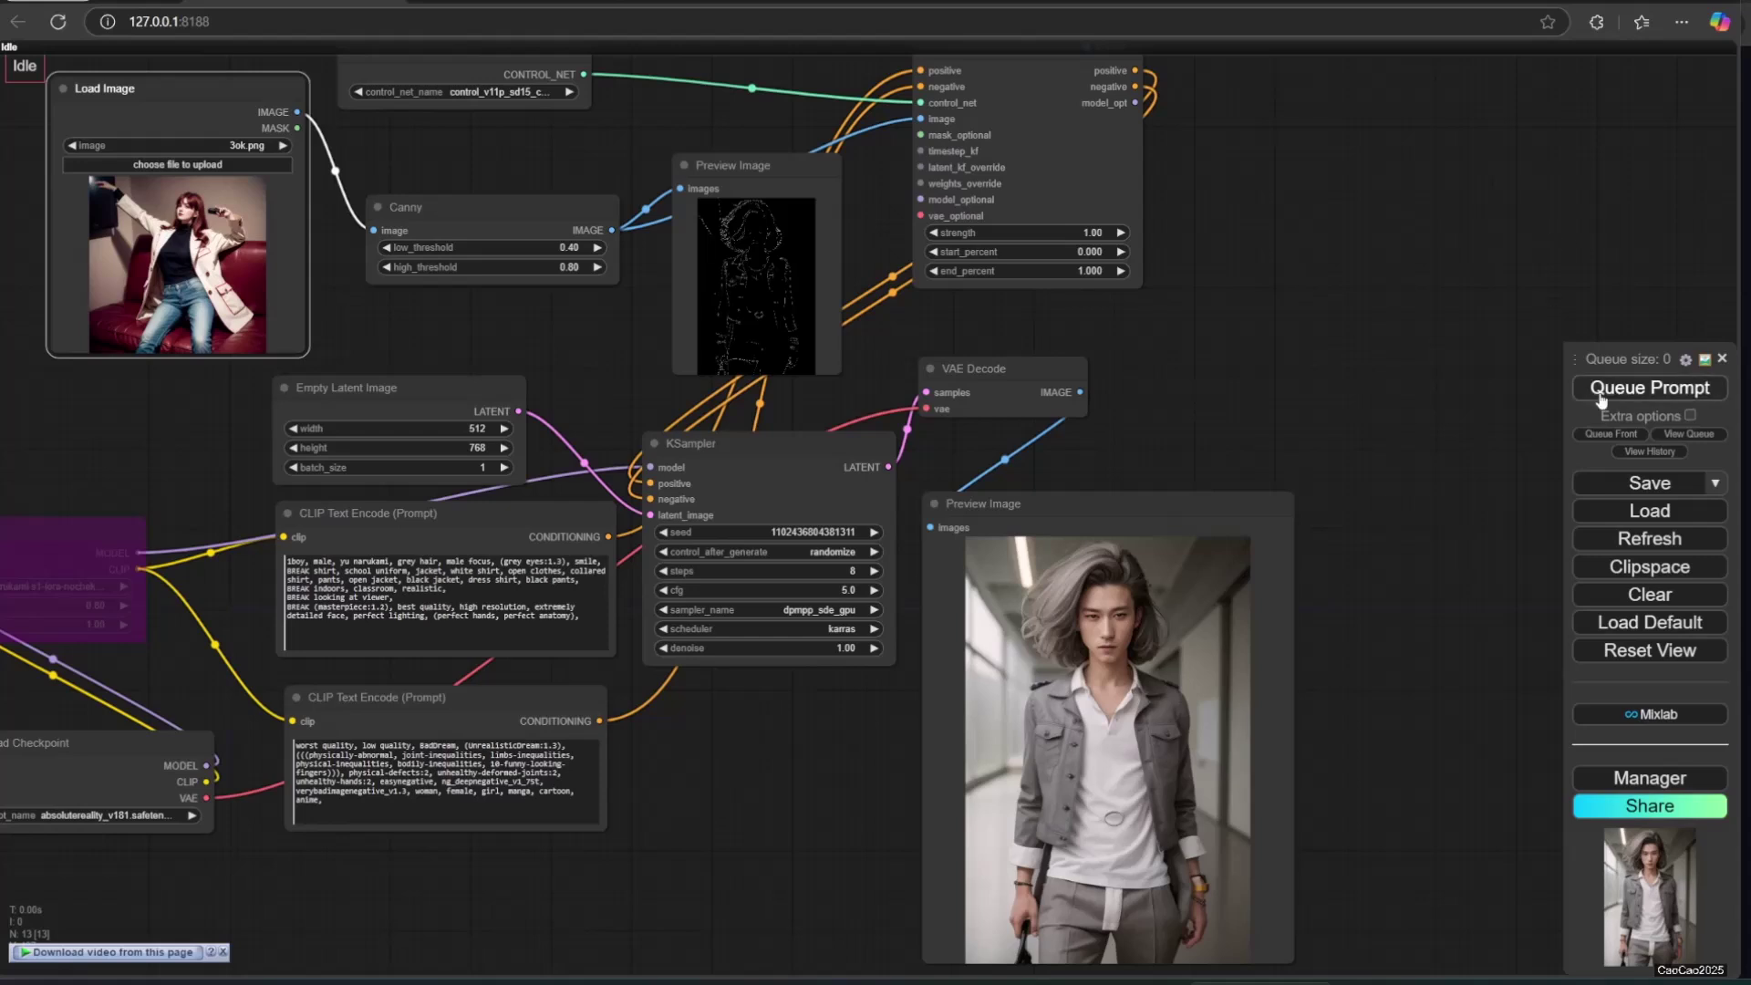
click(1600, 398)
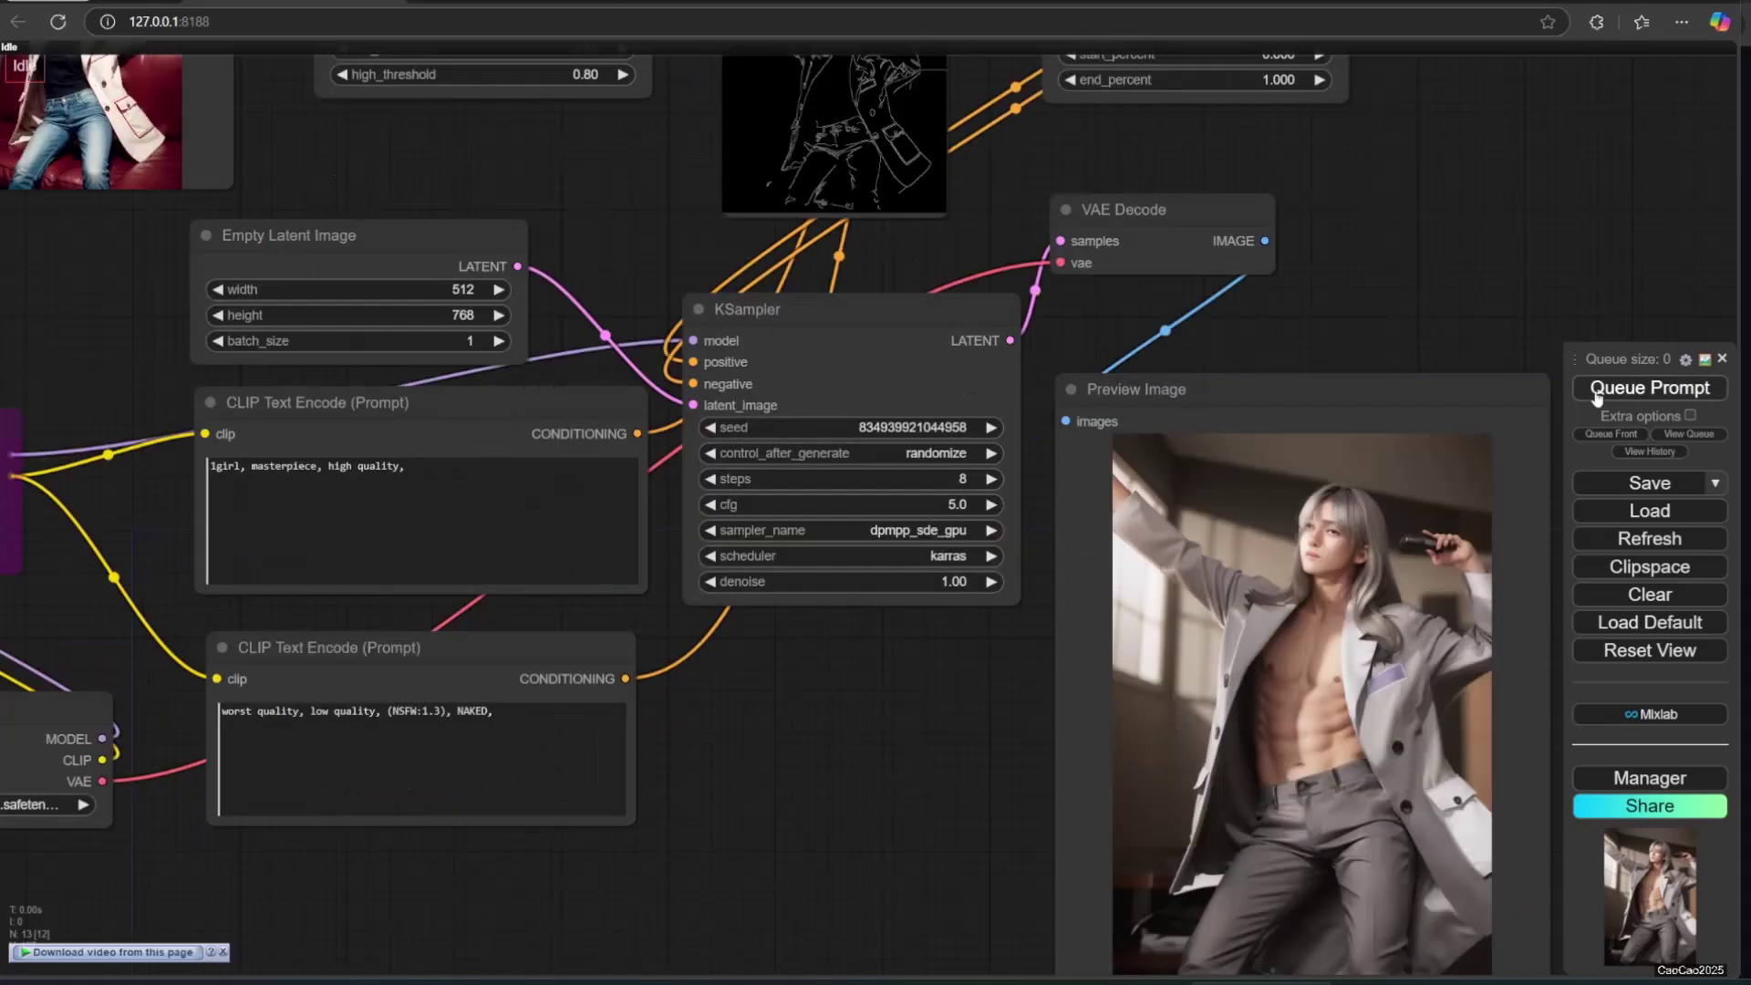
Step: Run the workflow with positive prompt "1girl, masterpiece, high quality," and negative prompt "worst quality, low quality, (NSFW:1.3), NAKED,"
click(1650, 388)
scroll(854, 707, down, 2)
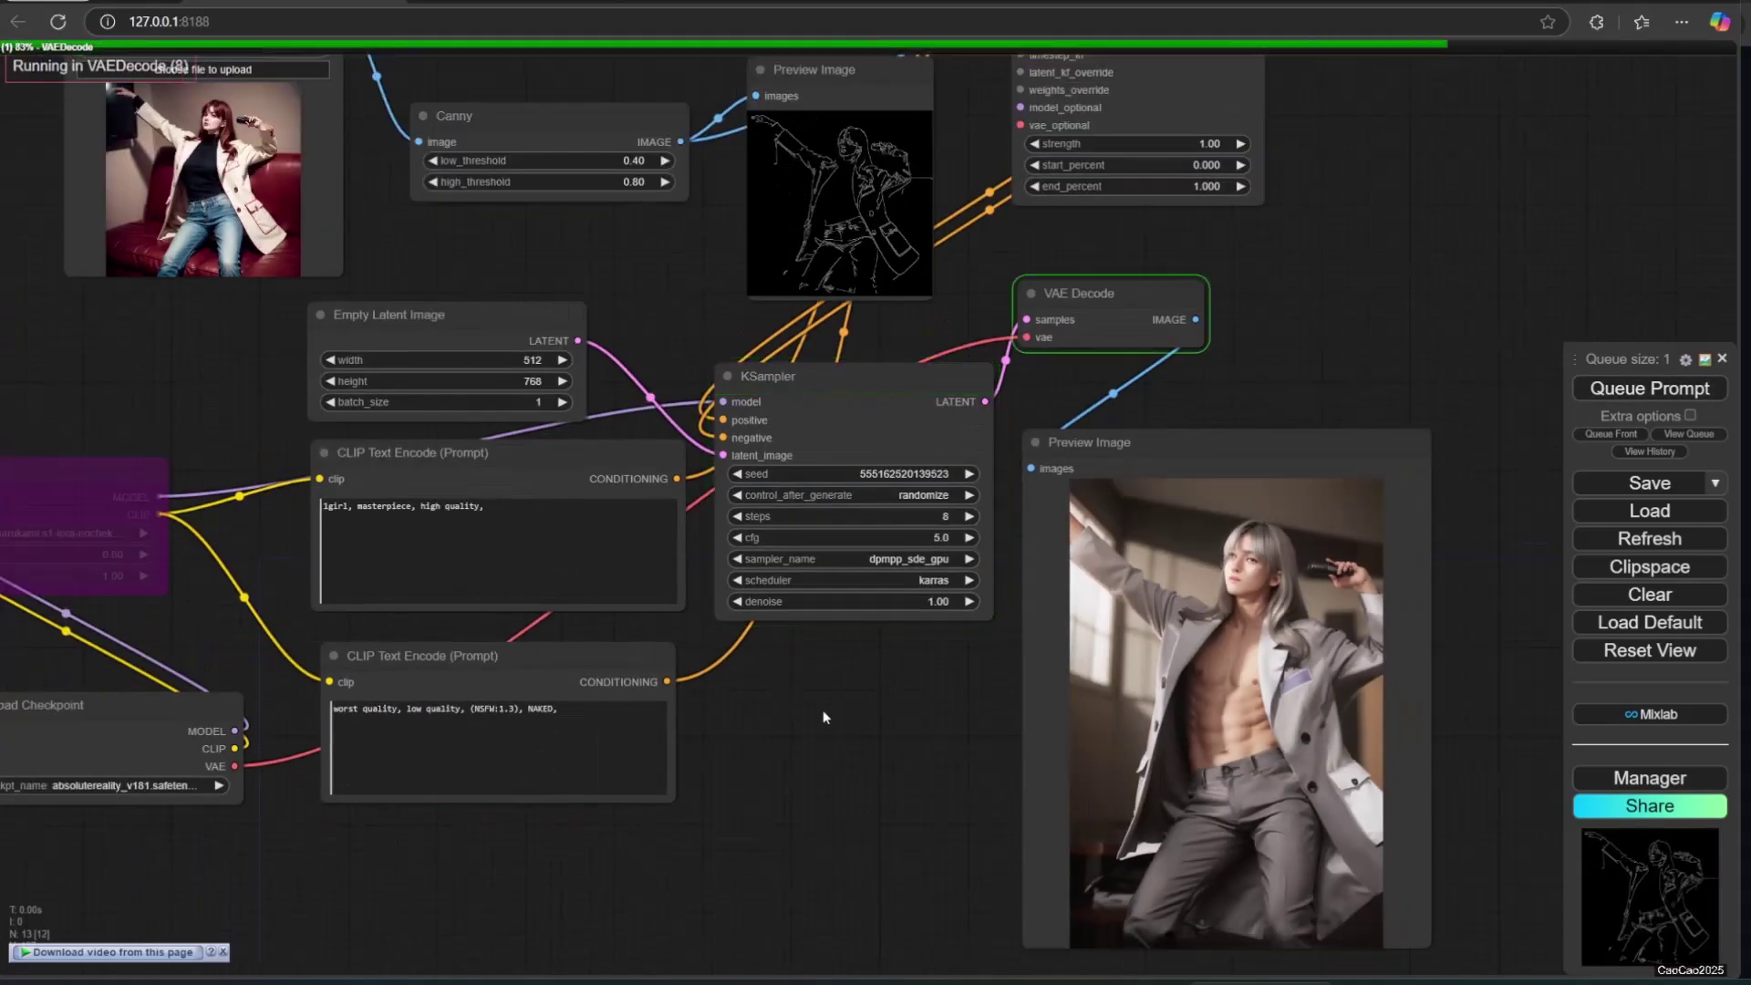
drag(803, 726, 851, 812)
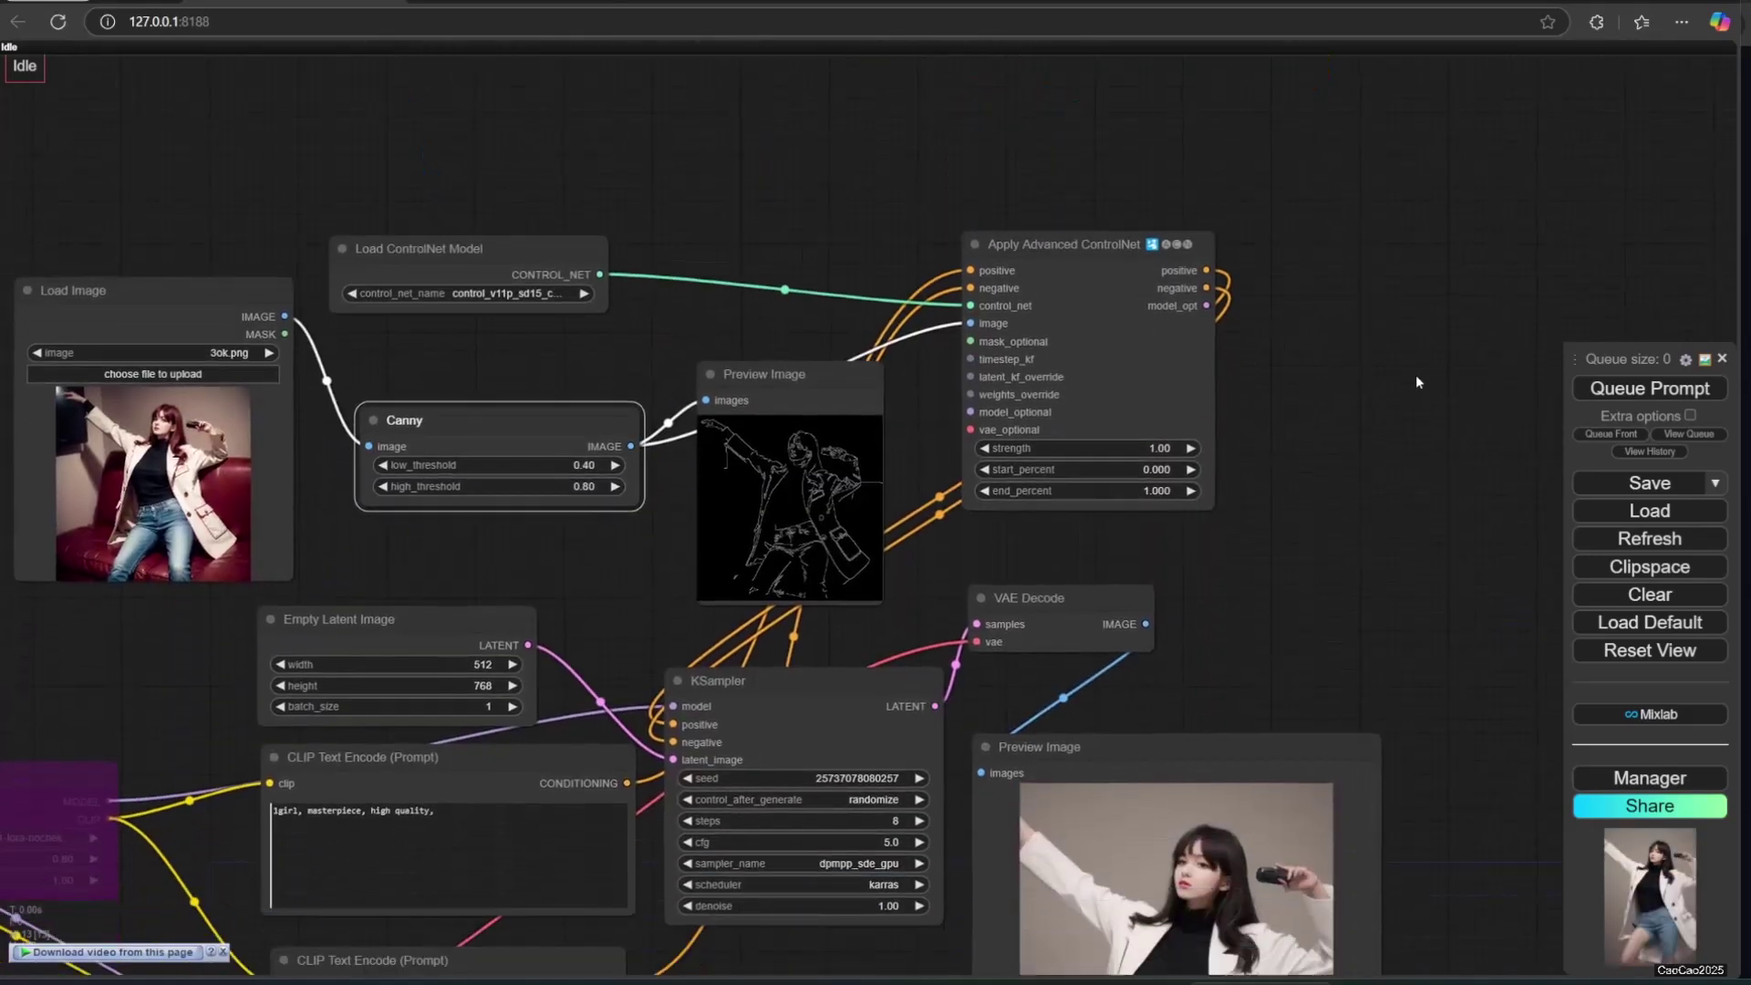
Step: Set the Load ControlNet Model node to control_v11p_sd15_openpose.pth
drag(1415, 375, 1477, 474)
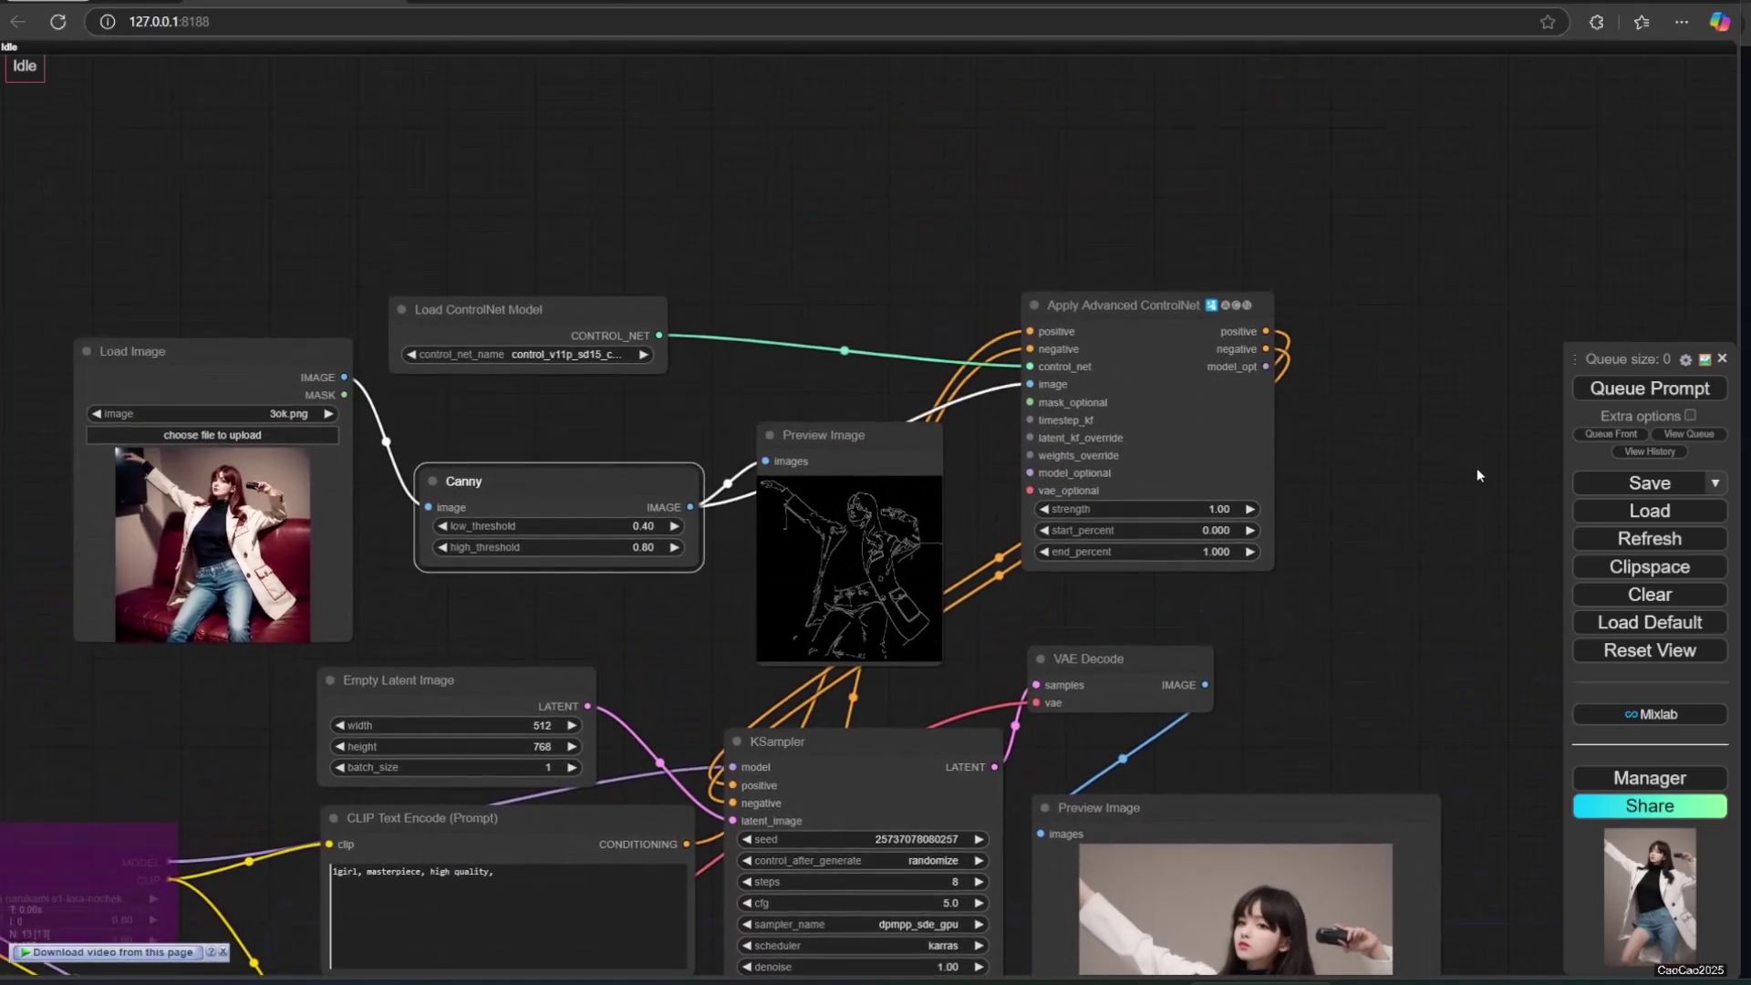
click(729, 225)
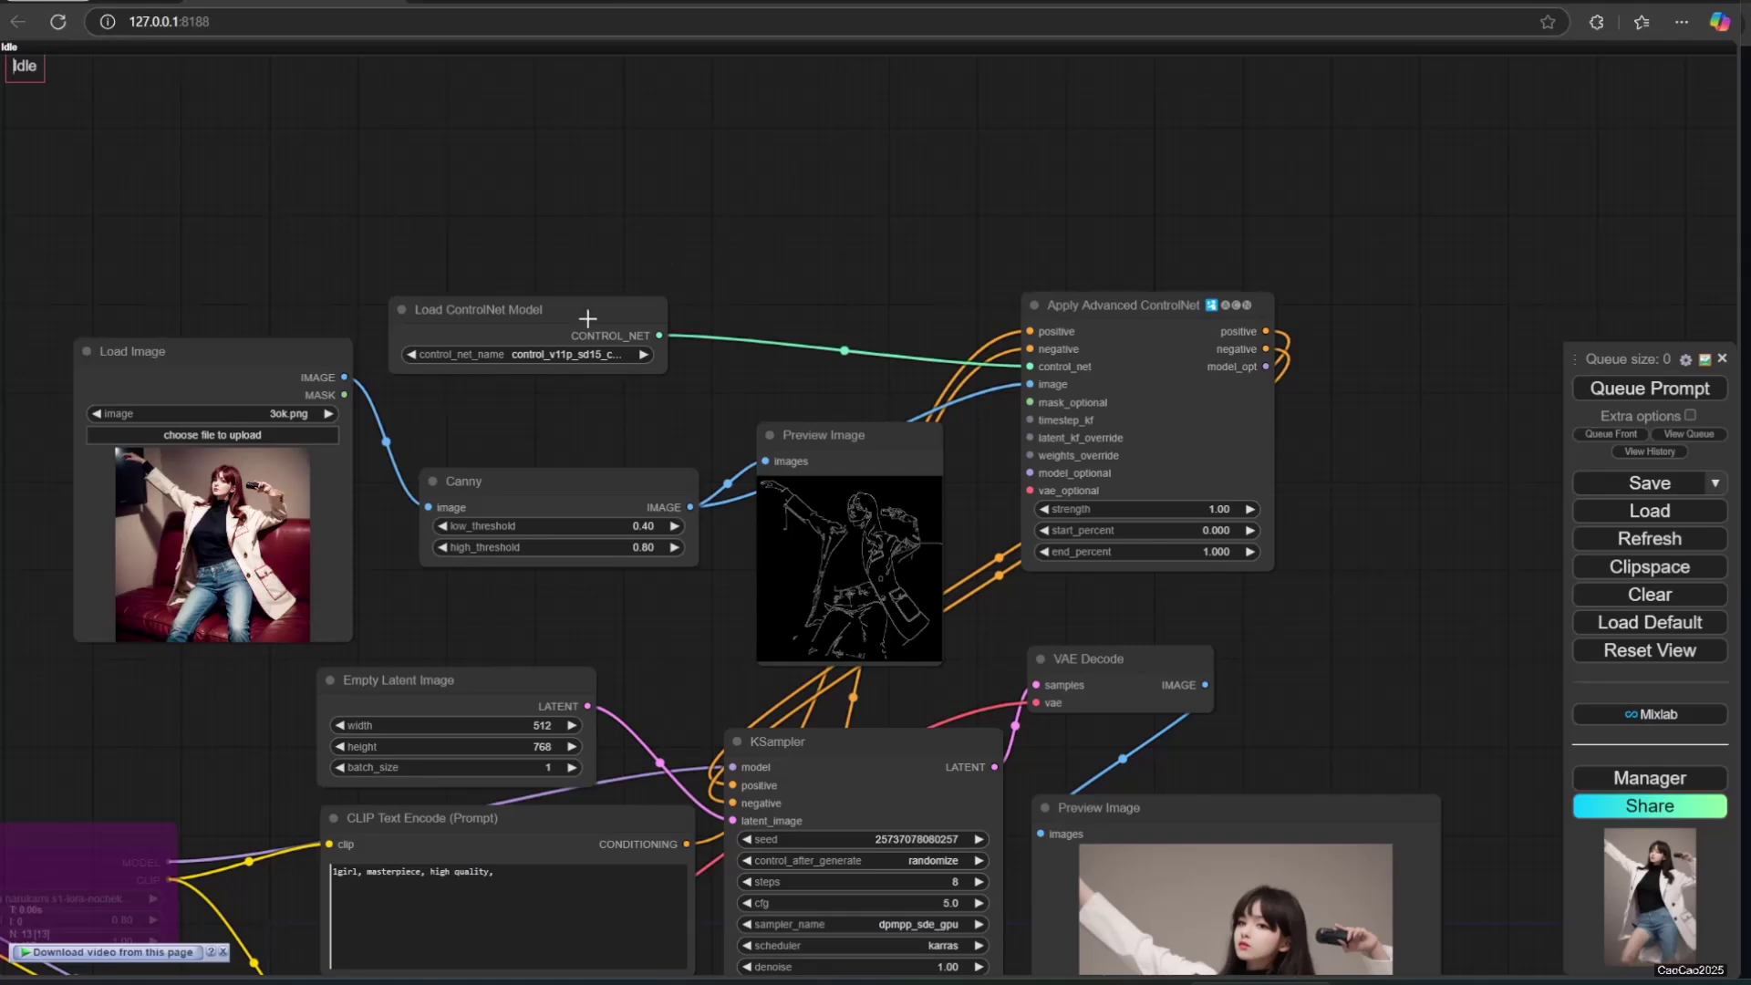
click(580, 355)
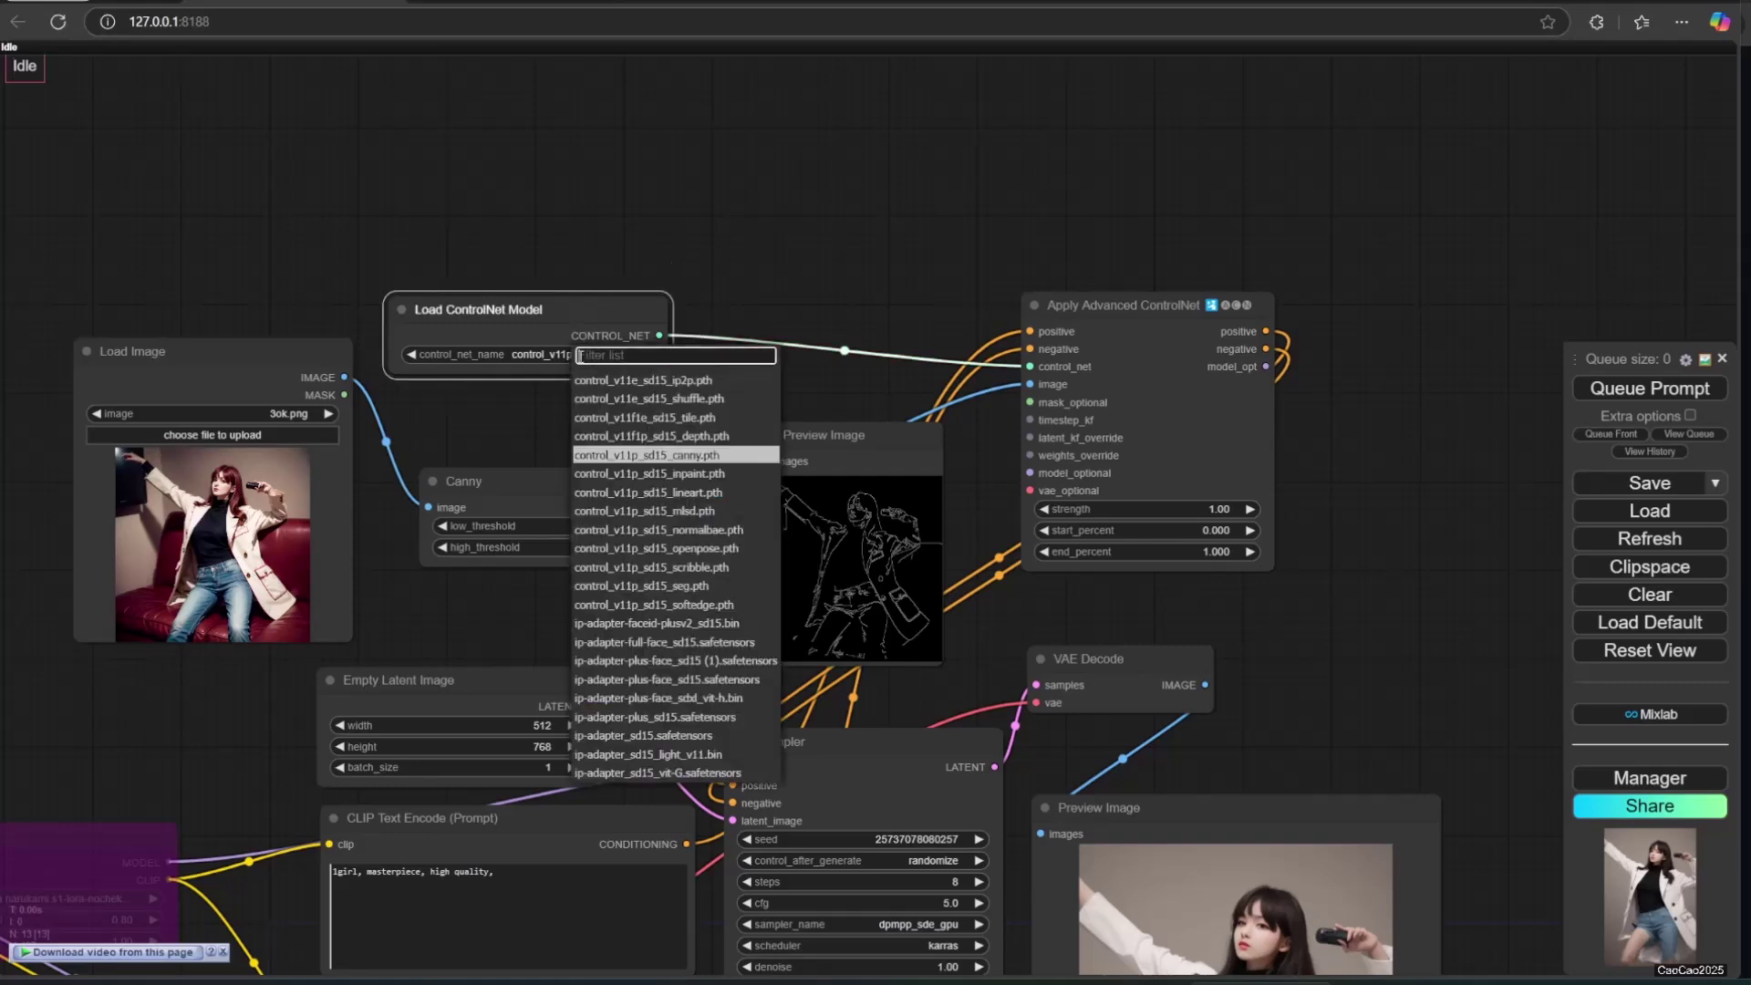
click(727, 550)
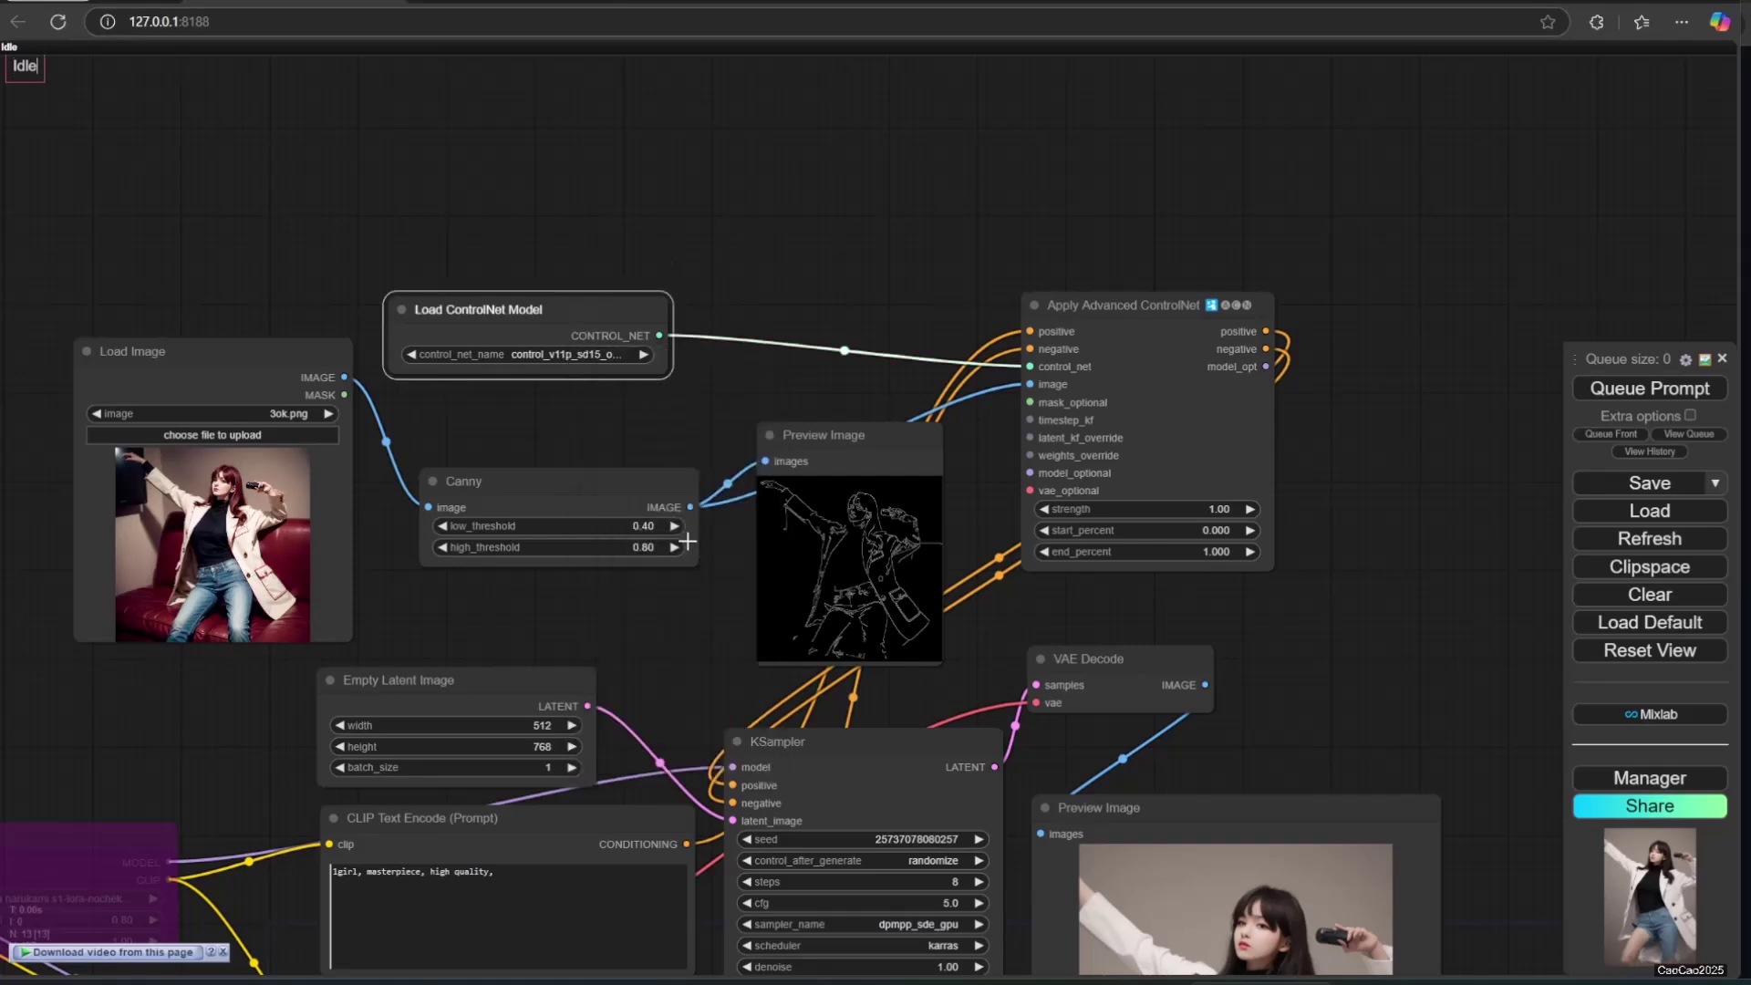
Step: Replace the Canny node with a DWPose Estimator node placed beside Load Image
click(523, 488)
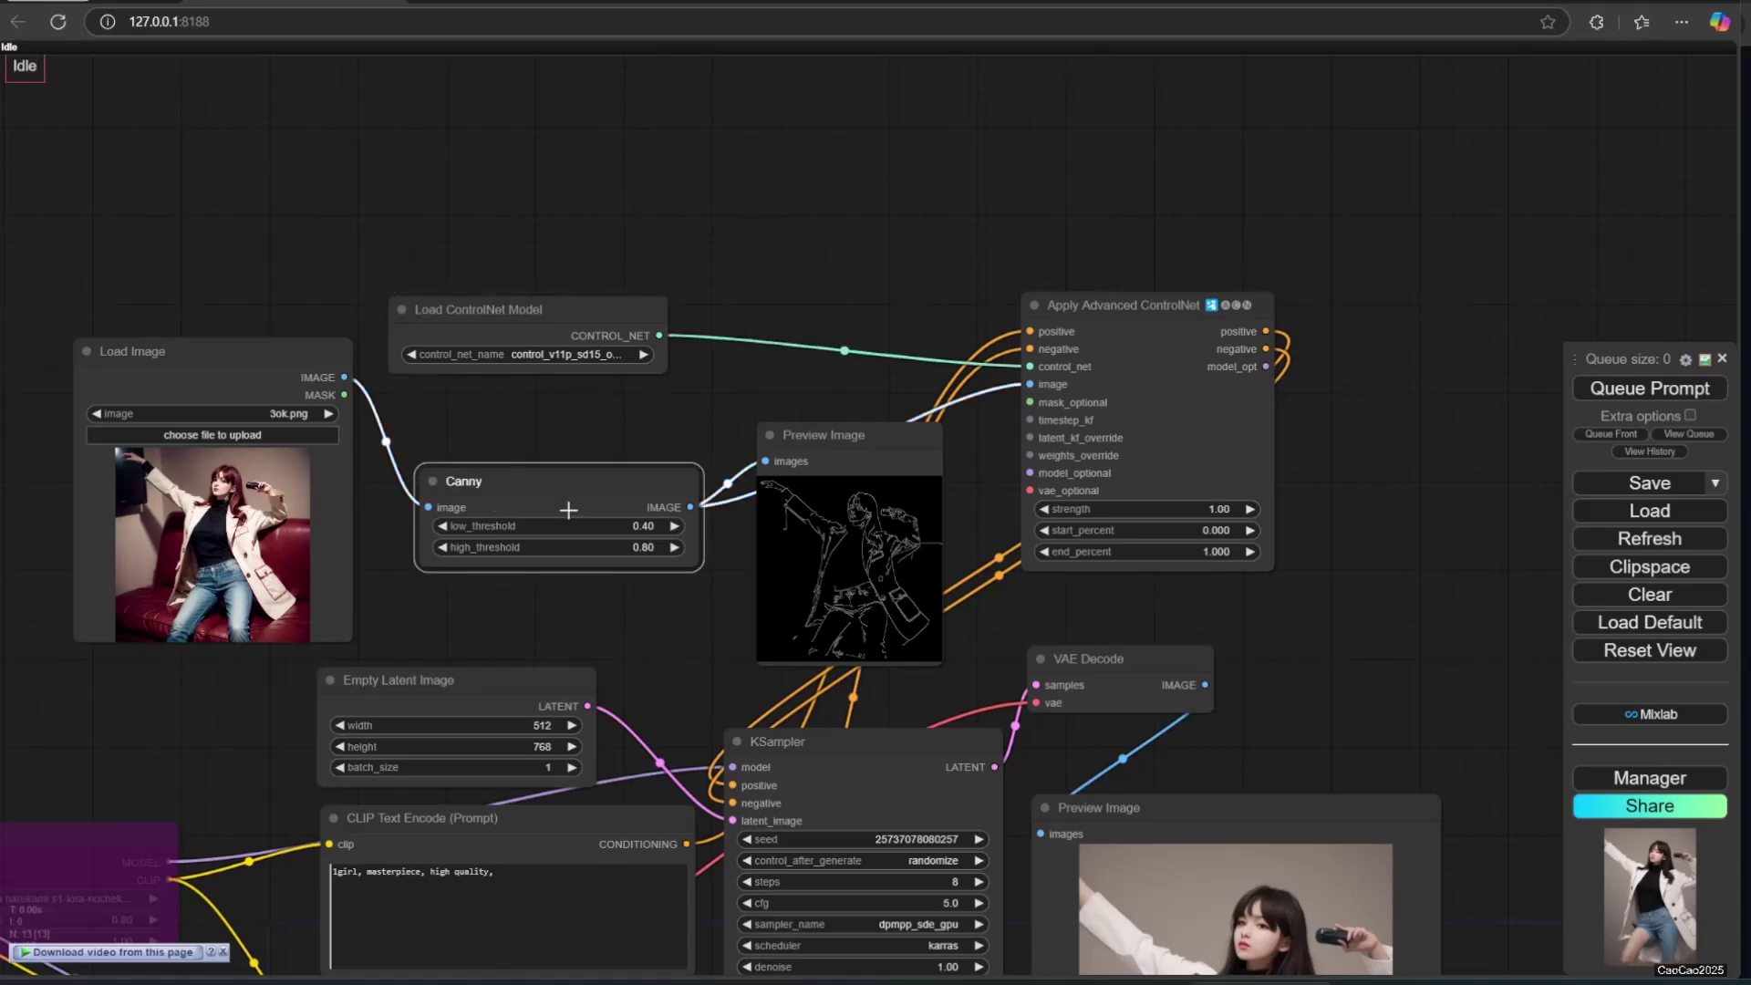
key(Delete)
double_click(574, 507)
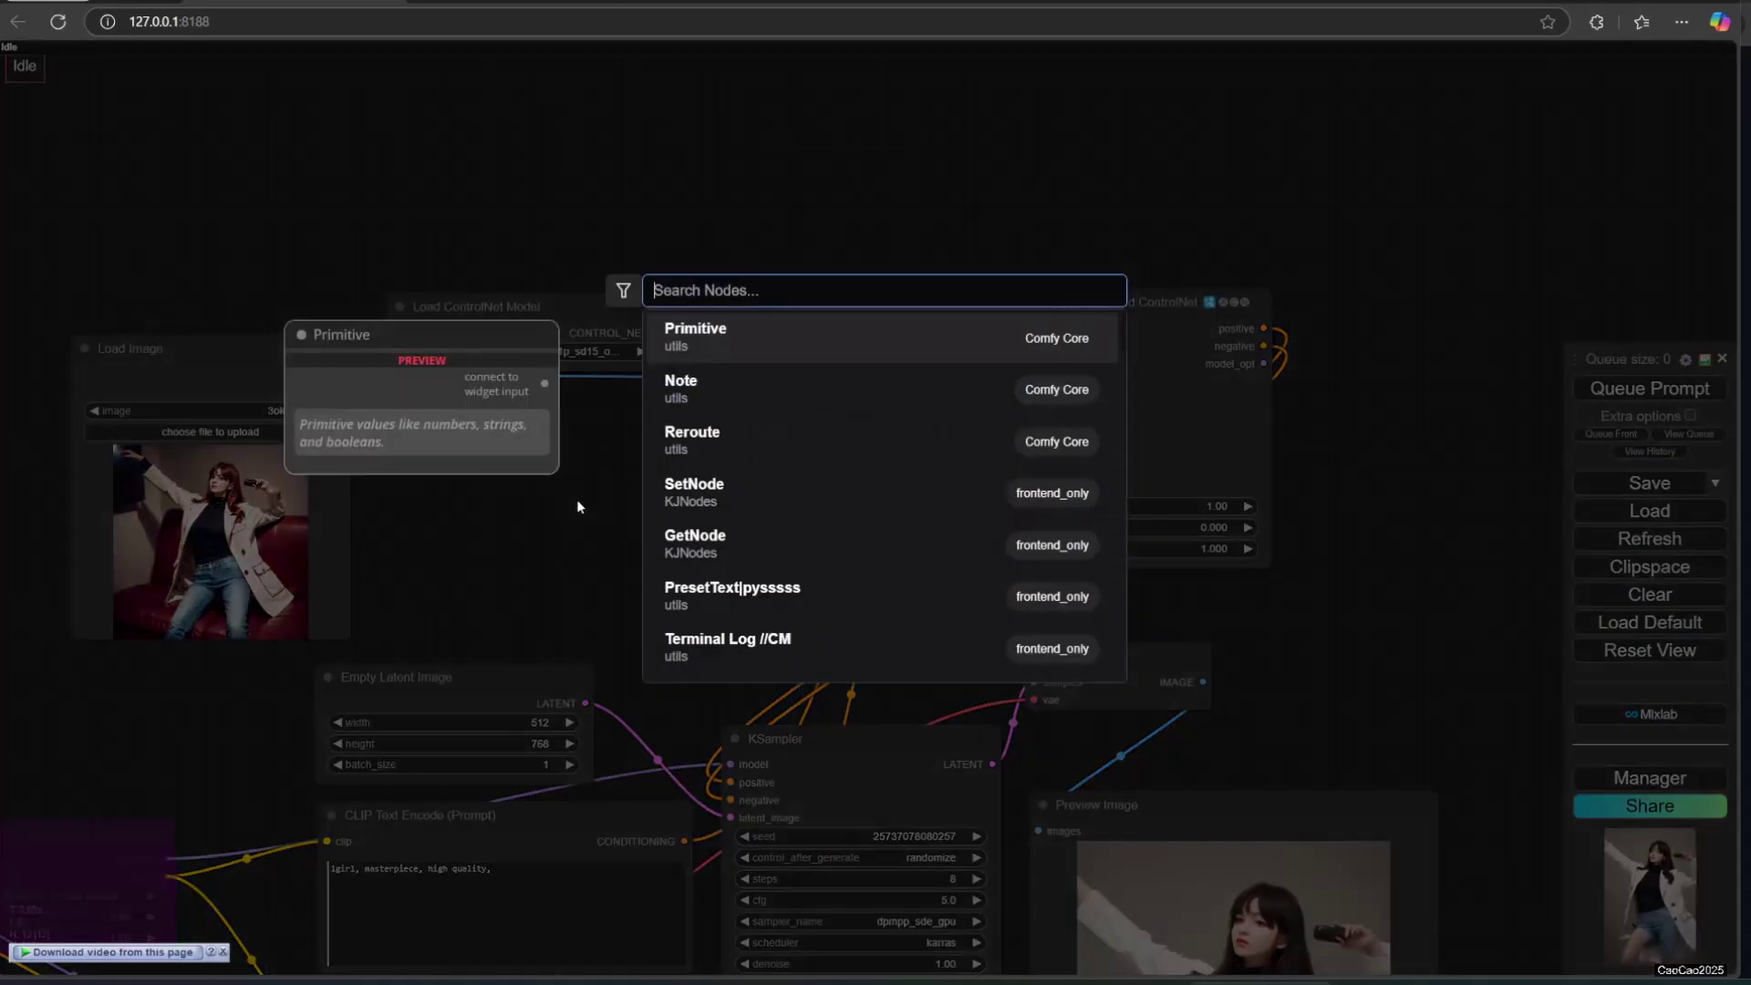
text(DW)
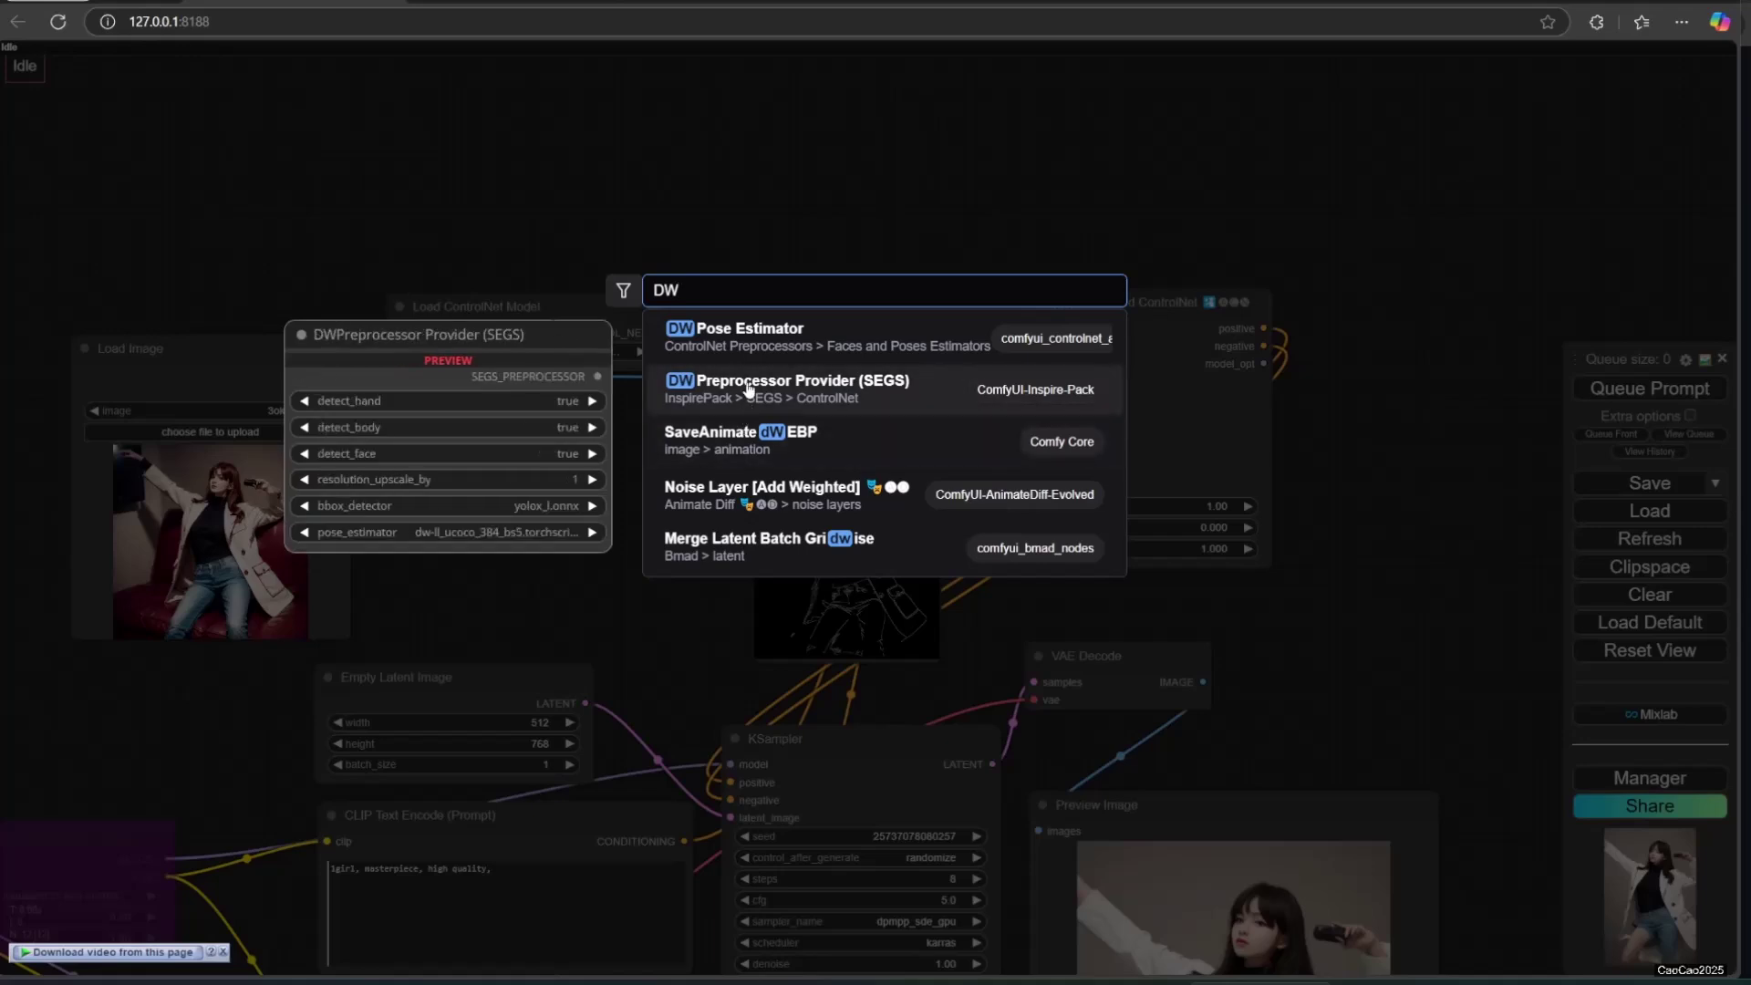
click(748, 354)
drag(638, 489, 481, 406)
Step: Connect Load Image to DWPose Estimator, feed its image output to Preview Image and Apply Advanced ControlNet, and run the workflow
drag(340, 375, 441, 452)
drag(703, 451, 1027, 382)
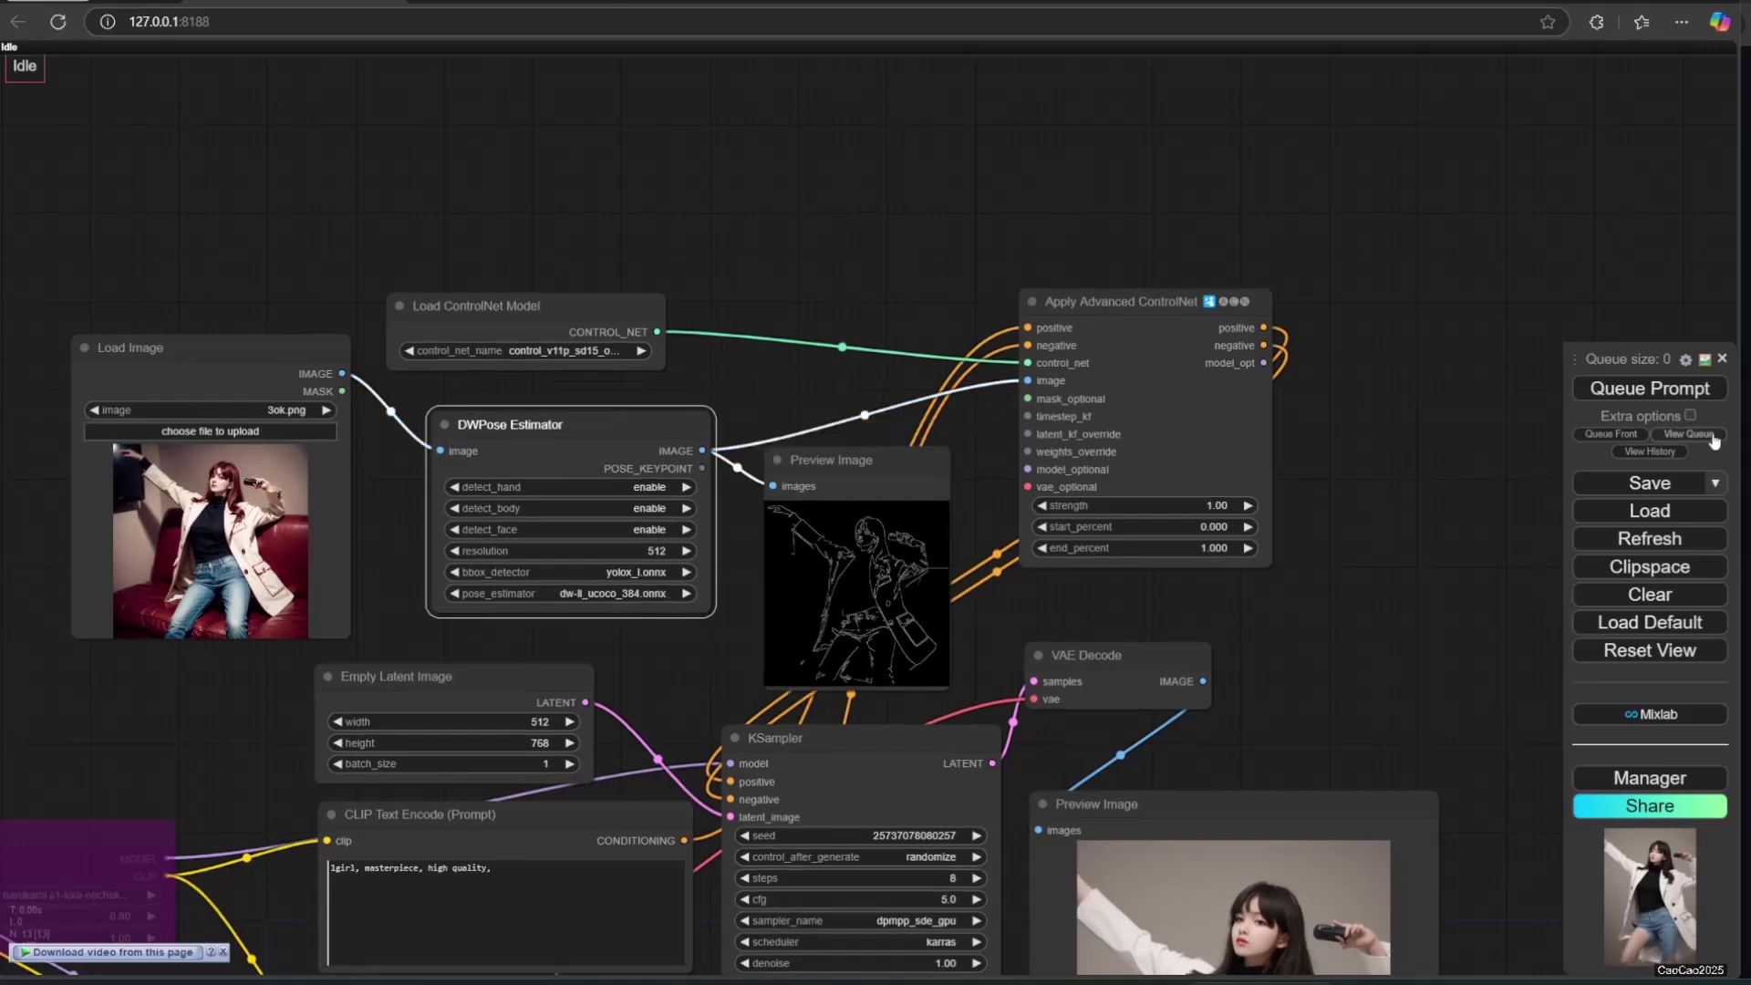
click(1647, 390)
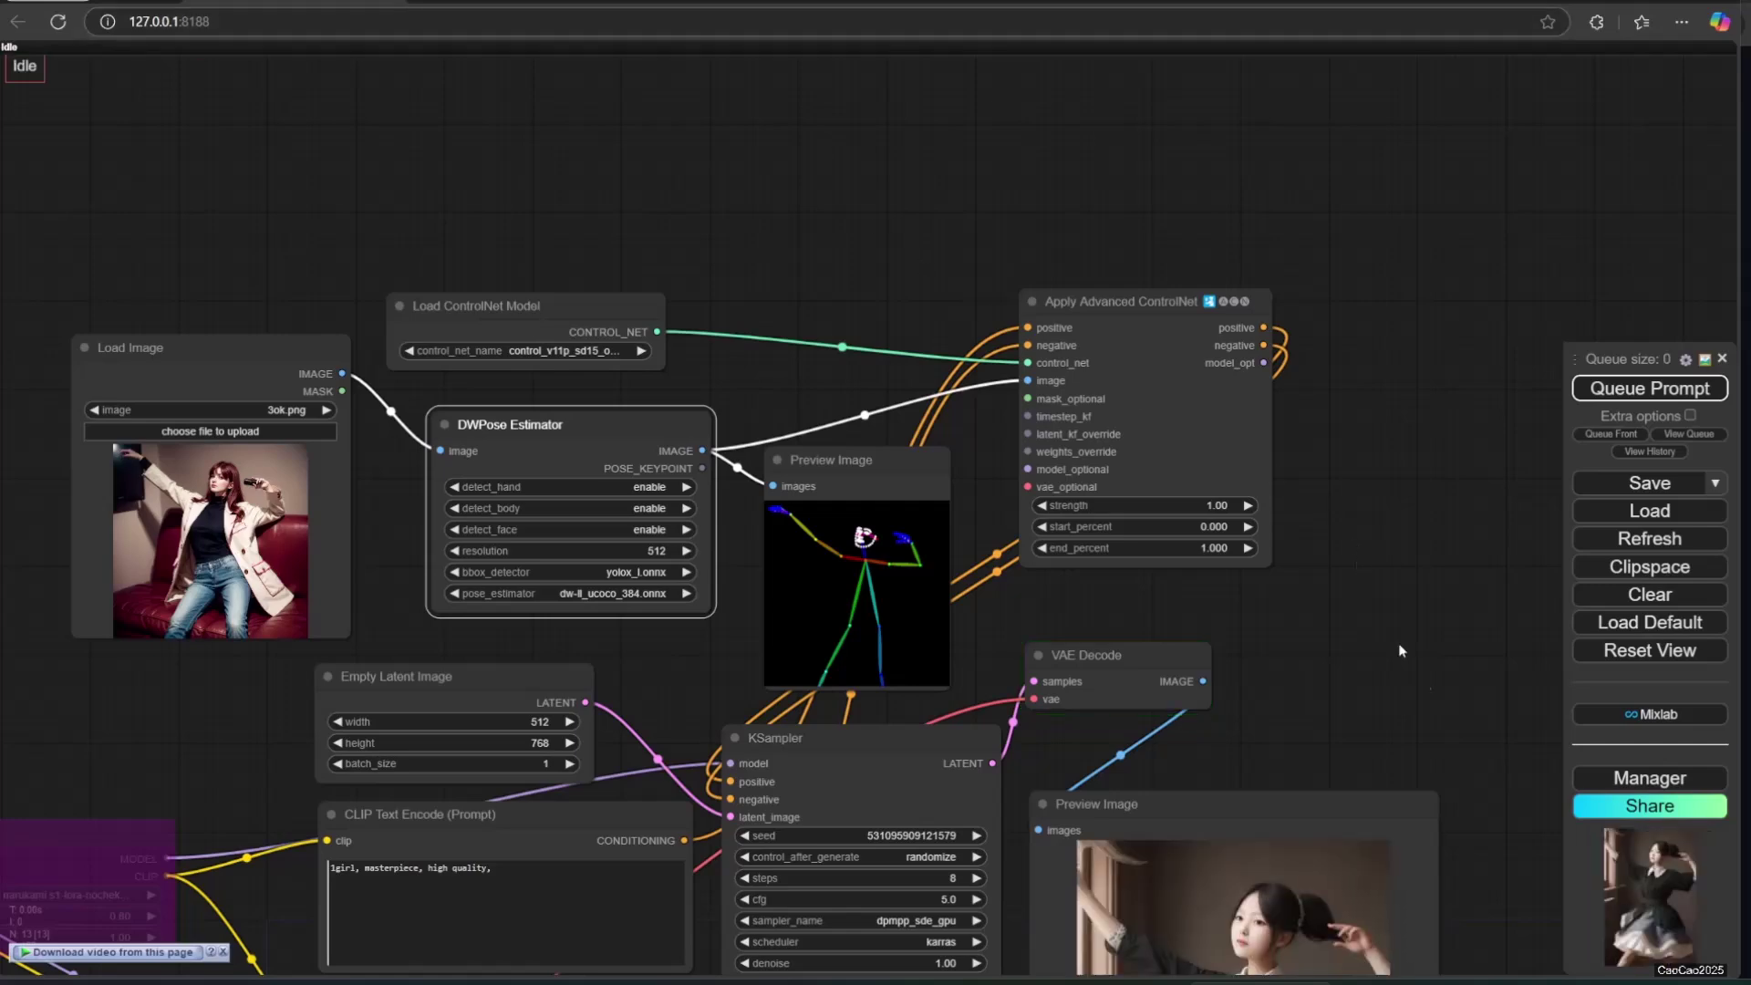
drag(1366, 628, 1260, 285)
drag(1334, 491, 1348, 234)
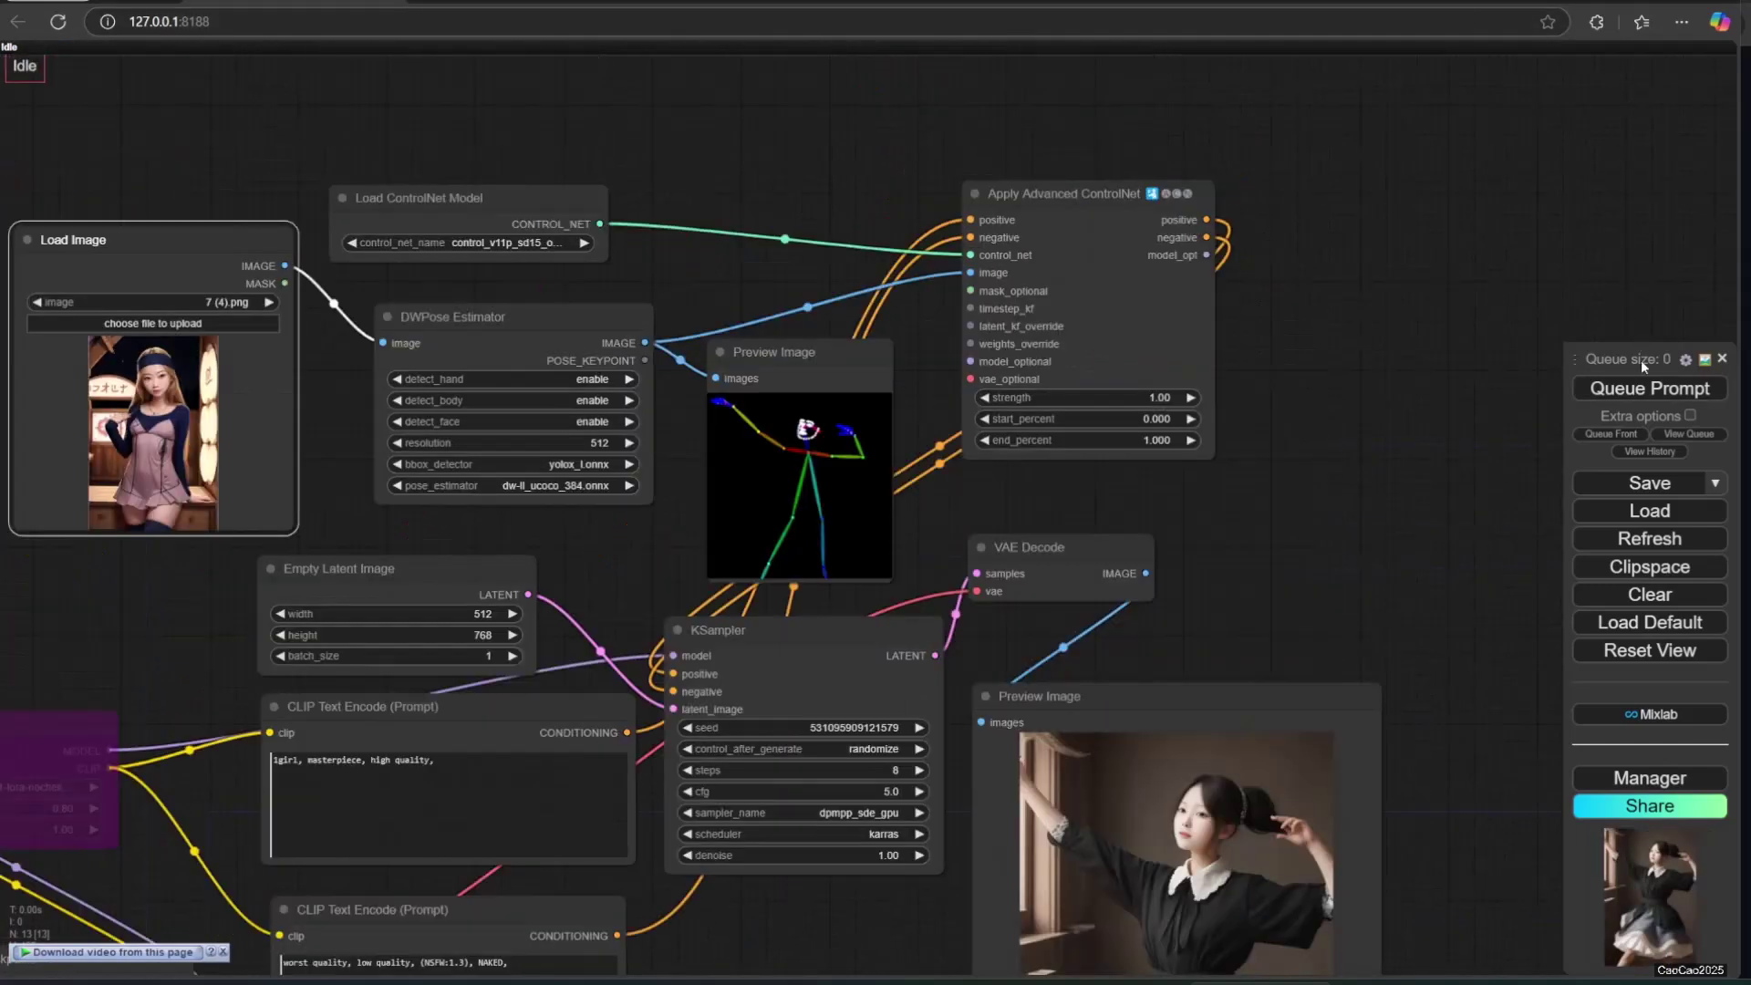
Step: Change the reference picture in Load Image to 7 (4).png and run the workflow
click(1642, 387)
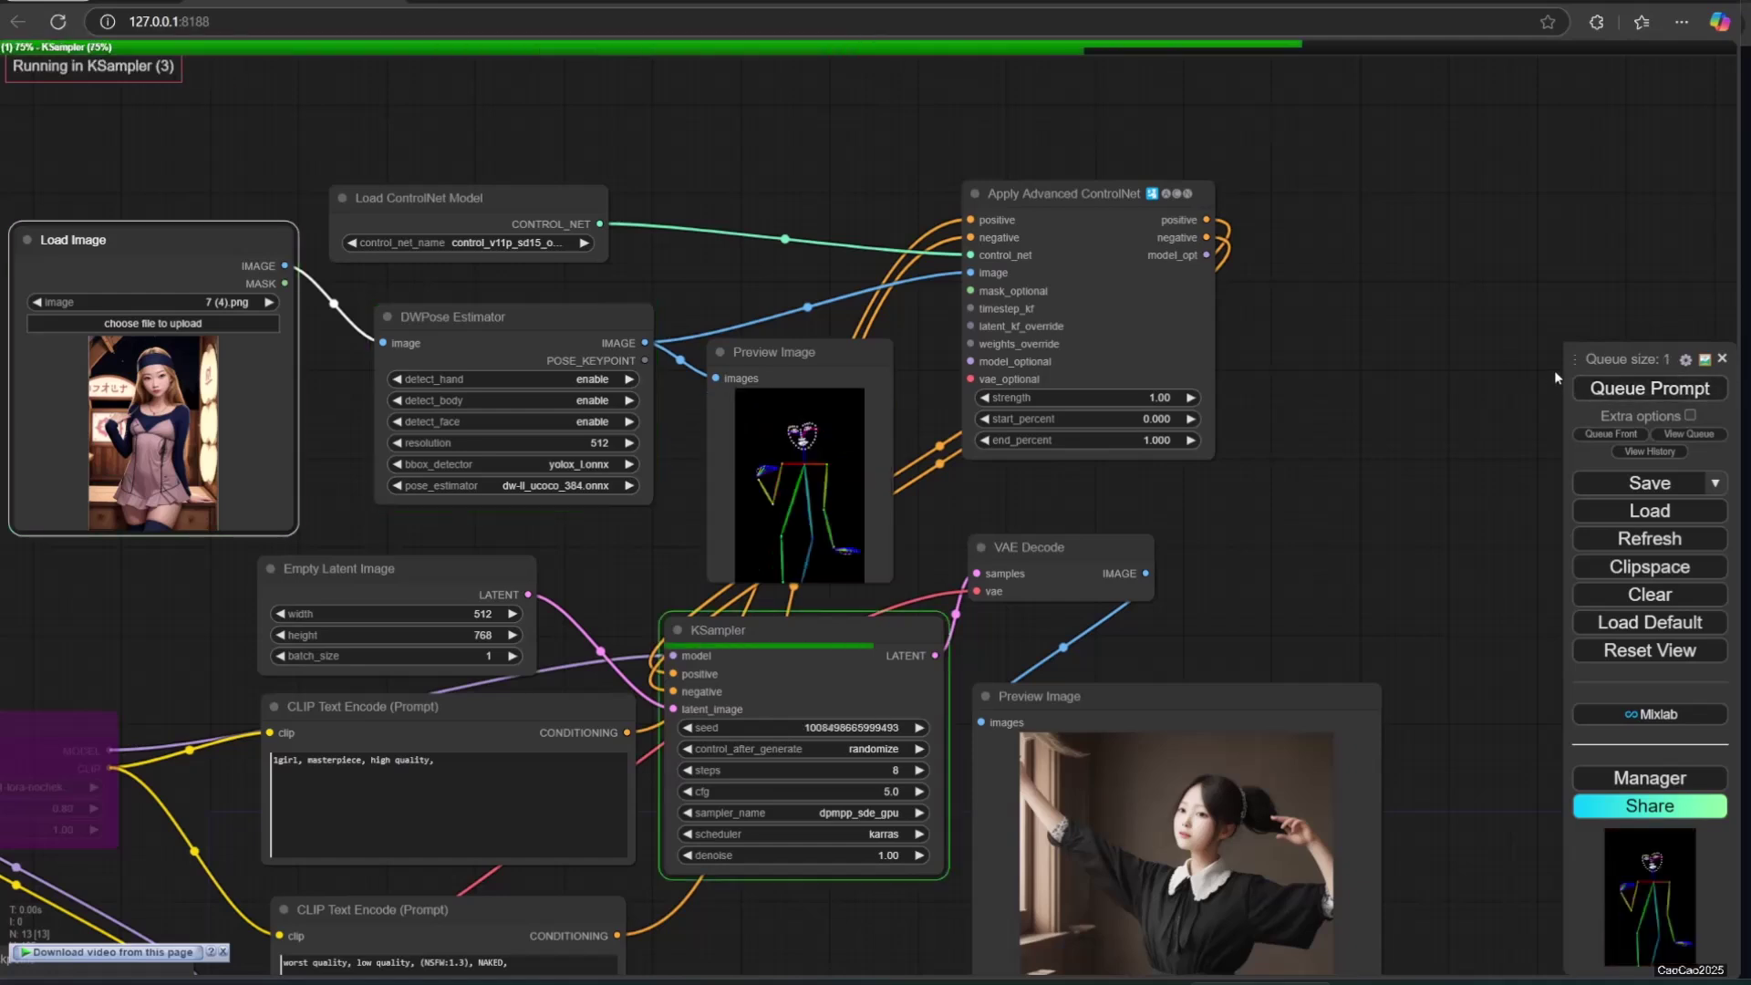
drag(1470, 398, 1399, 532)
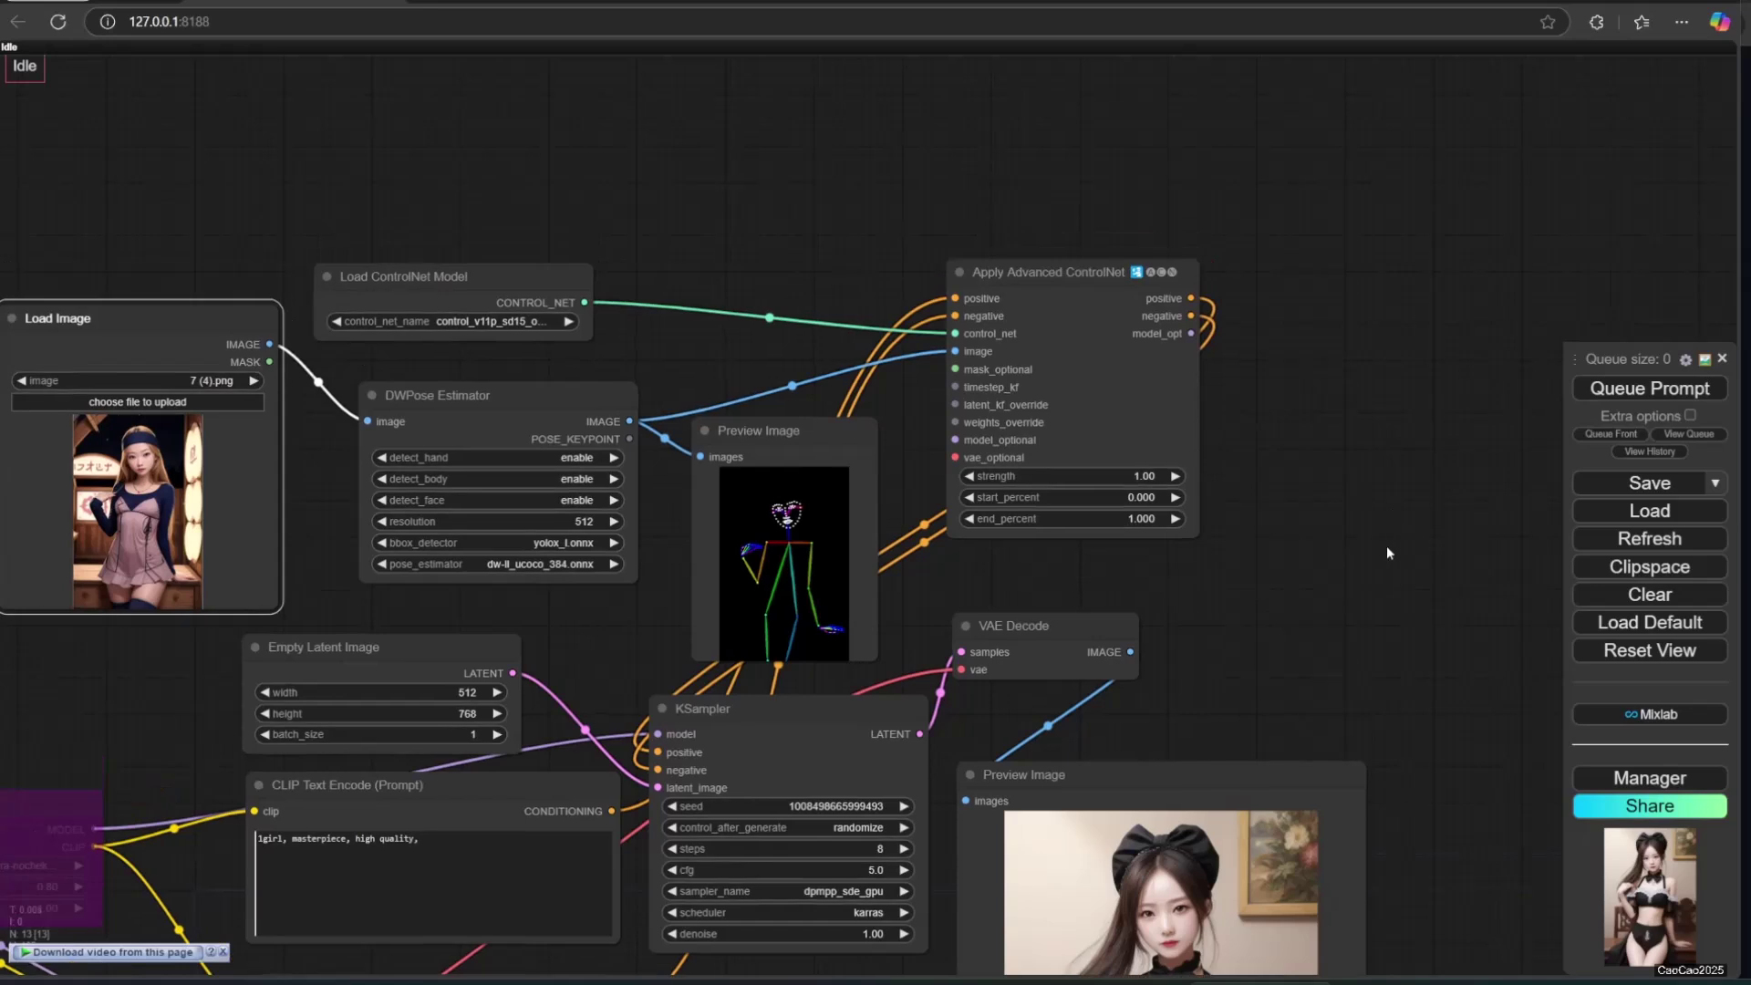
drag(85, 691, 129, 603)
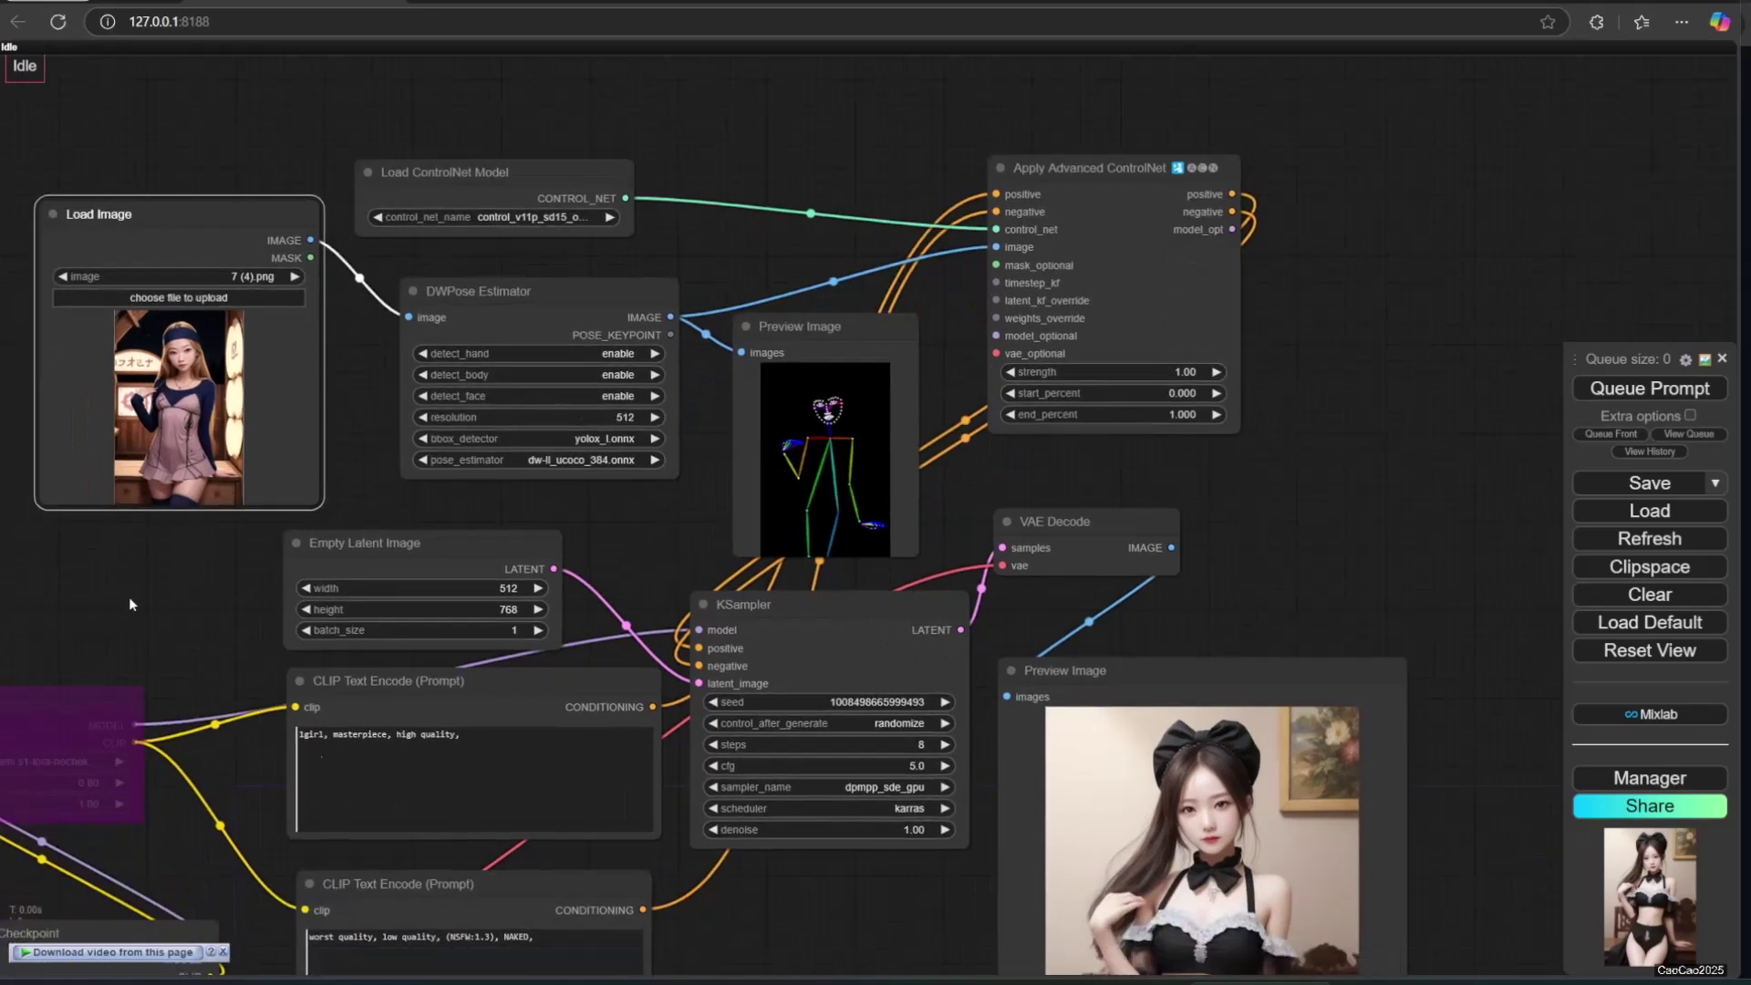
Step: Append "Red dress," to the positive prompt and run the workflow
click(569, 764)
text(Red dress,)
click(1614, 387)
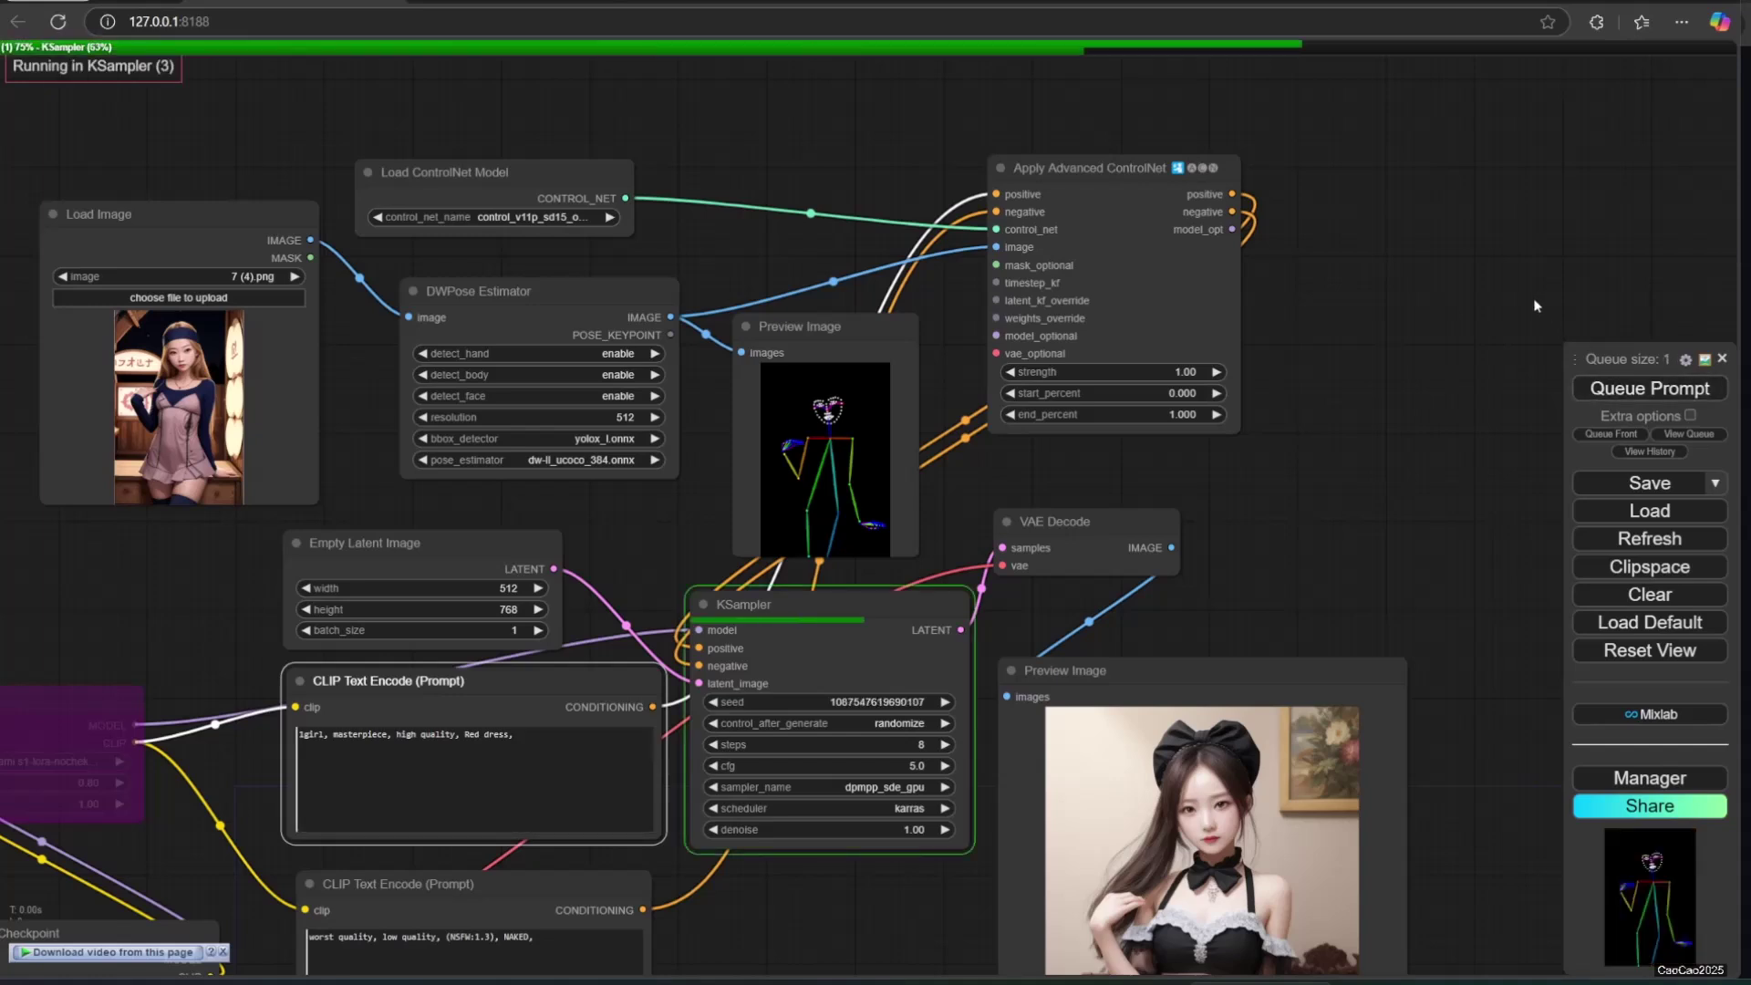
drag(1494, 336, 1463, 234)
Step: Append "background on the sea" to the positive prompt and run the workflow
text(background on the )
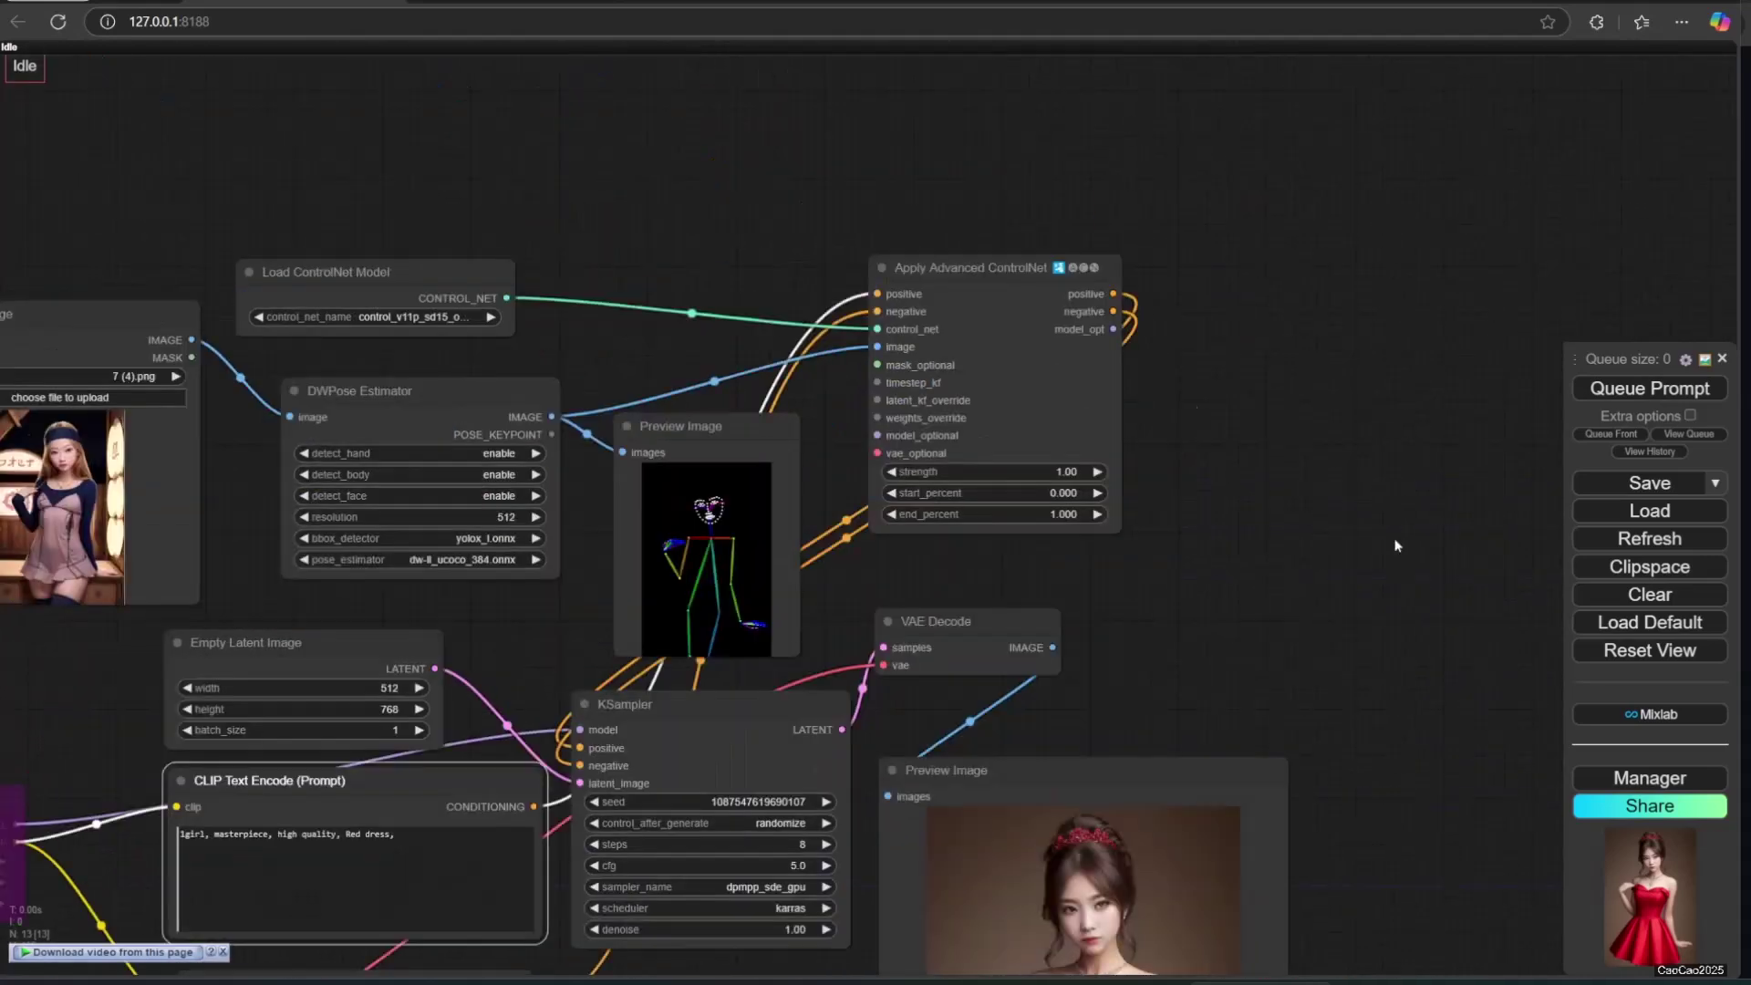
text(sea)
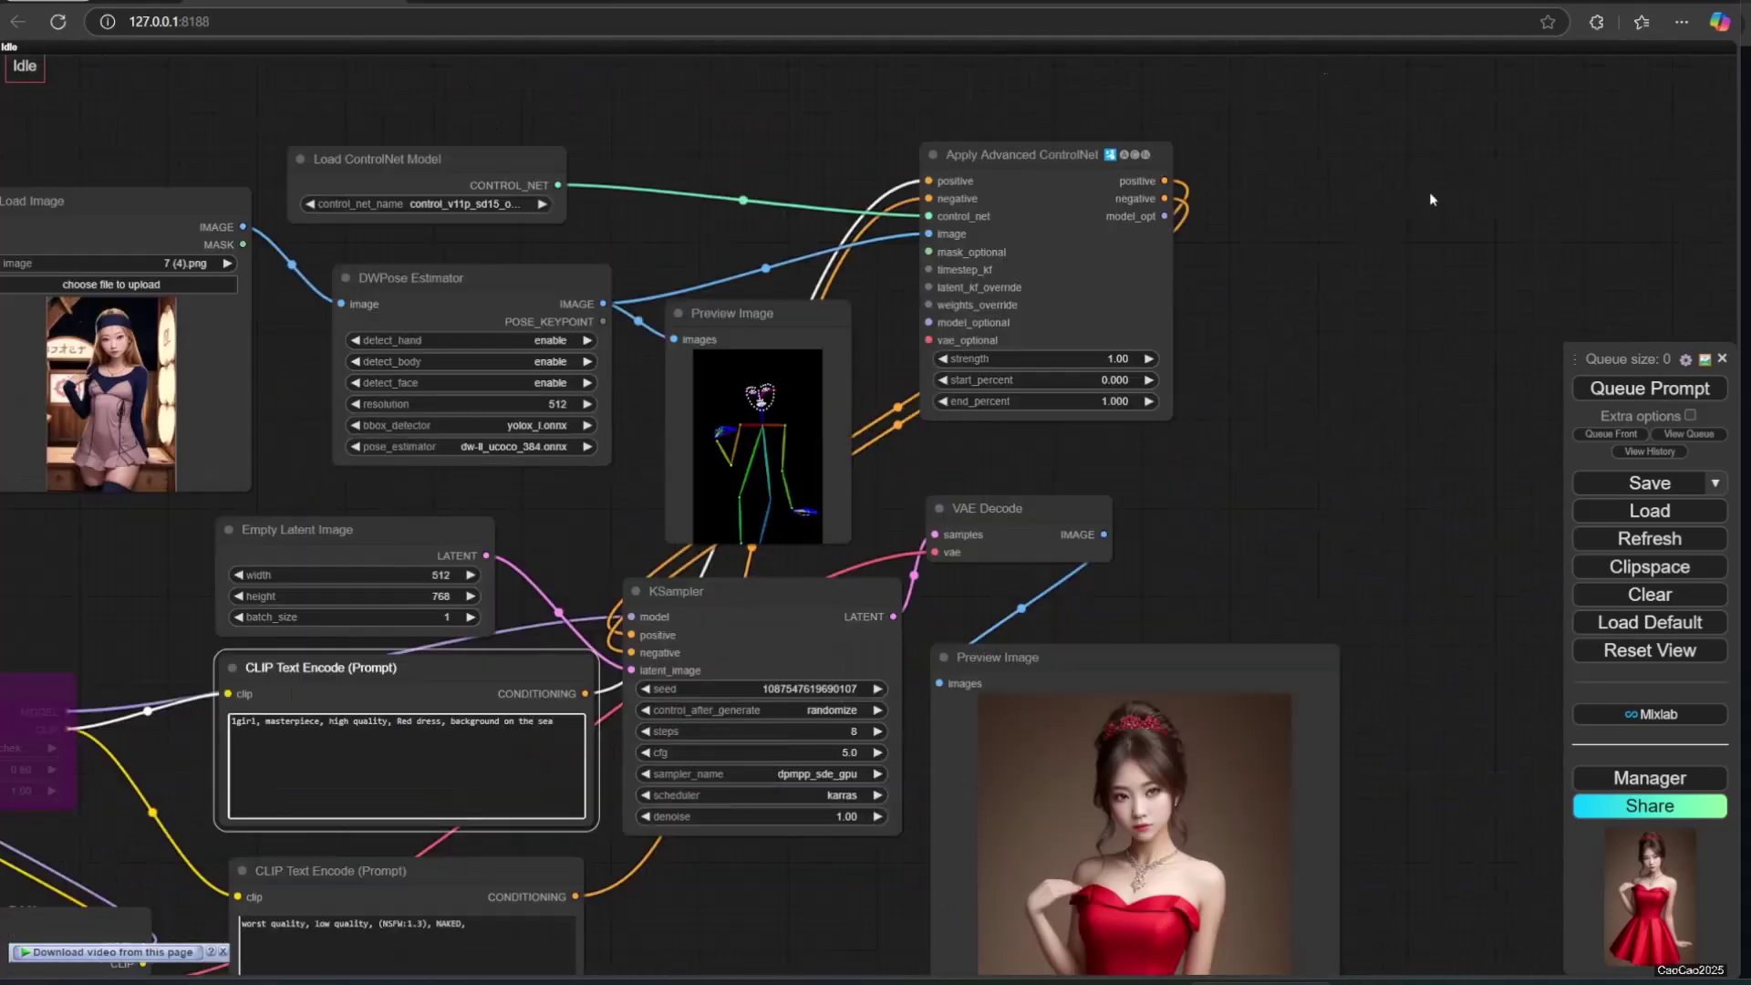
click(1600, 390)
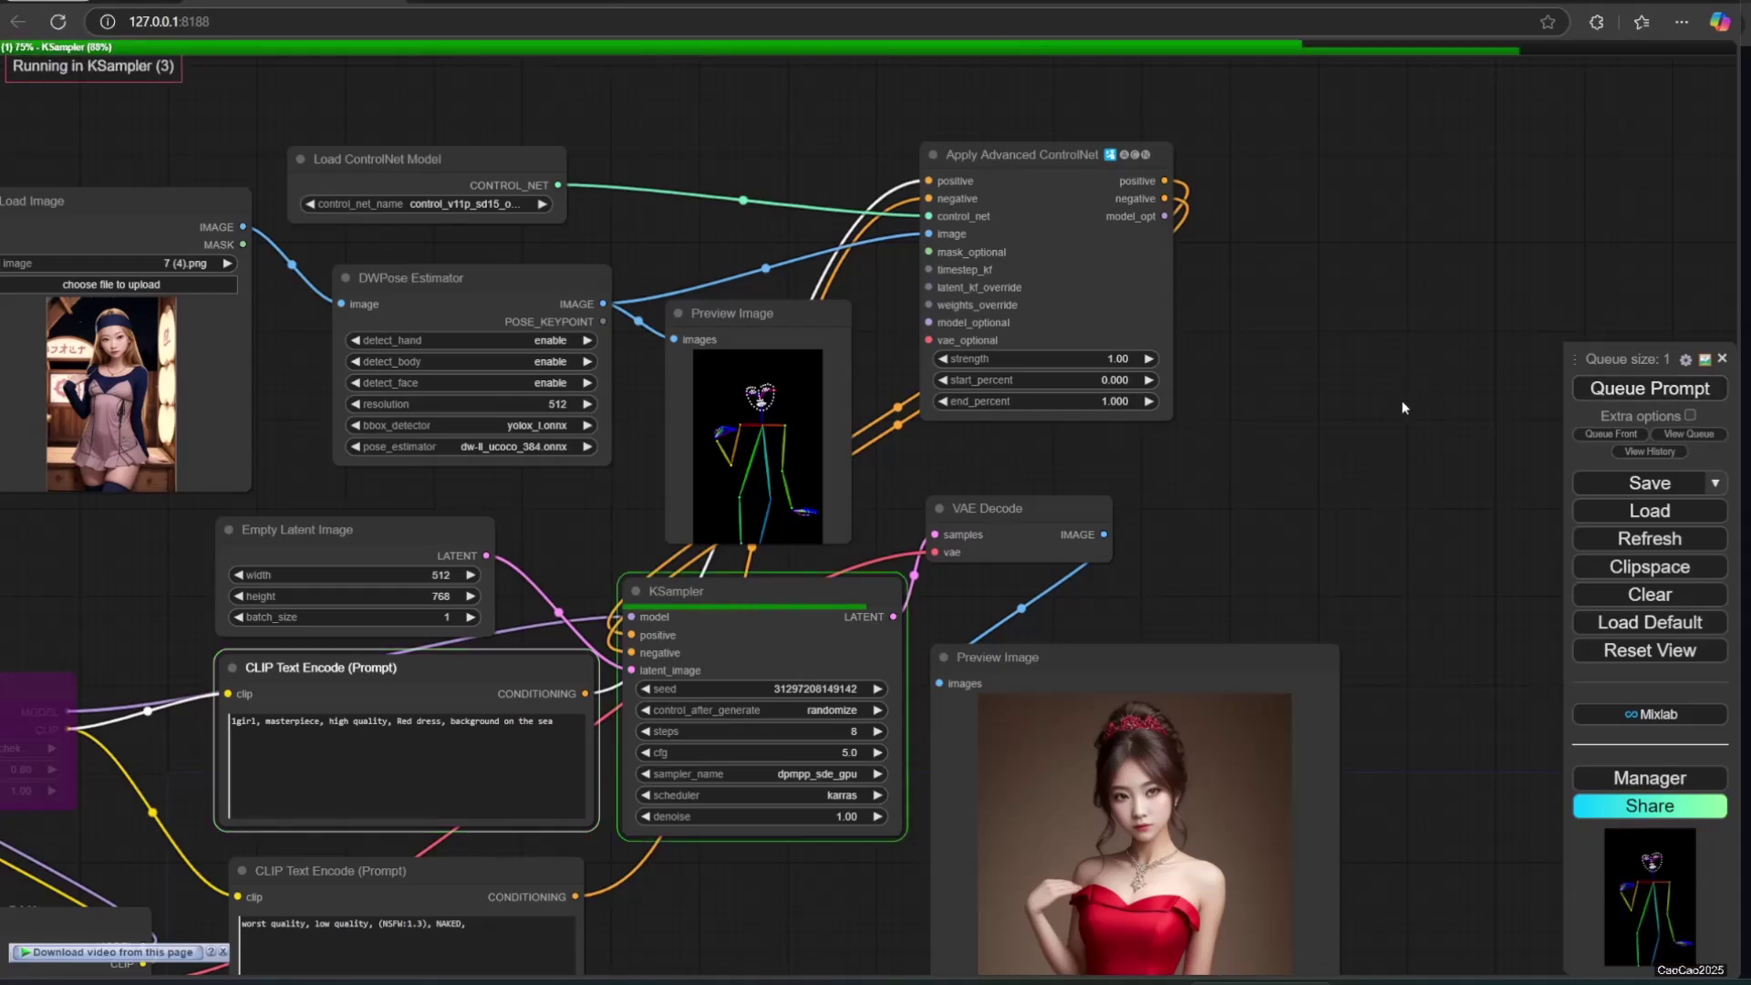
Step: Move Apply Advanced ControlNet farther from the preview node and set Load ControlNet Model to control_v11p_sd15_lineart.pth
drag(1397, 385, 1450, 558)
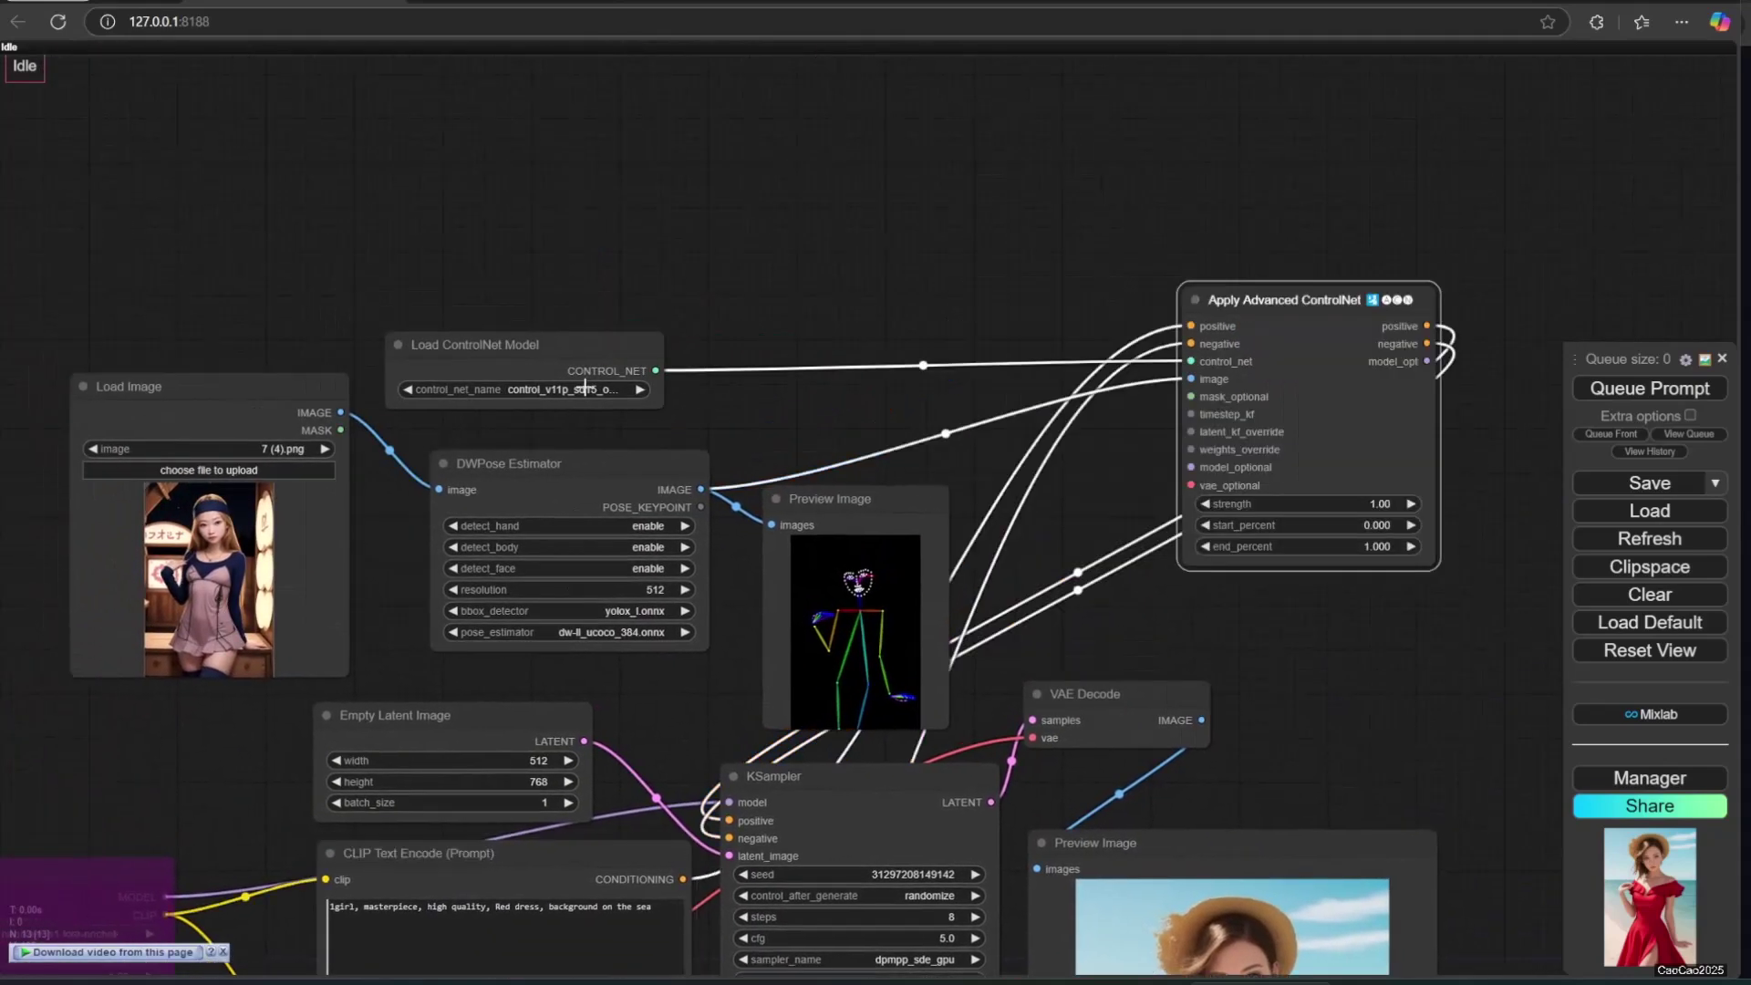
click(606, 389)
click(744, 565)
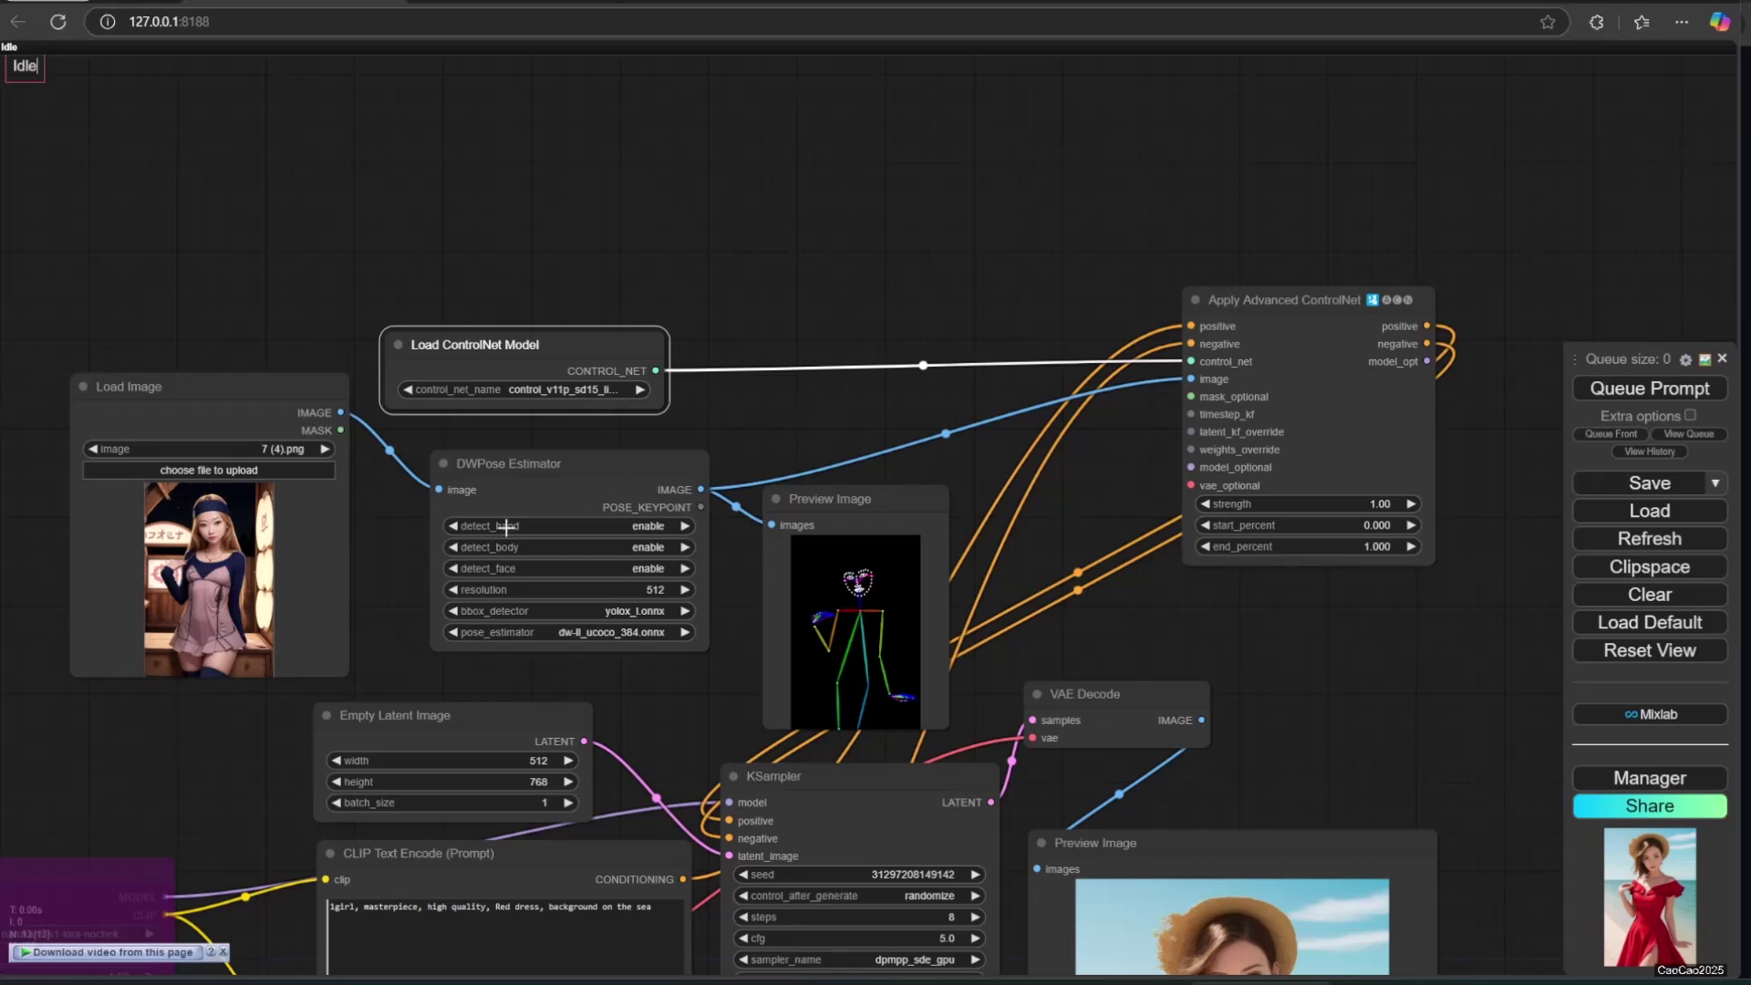
Step: Replace the DWPose Estimator node with a Realistic Lineart node beneath Load ControlNet Model
click(623, 492)
key(Delete)
double_click(637, 562)
text(realit)
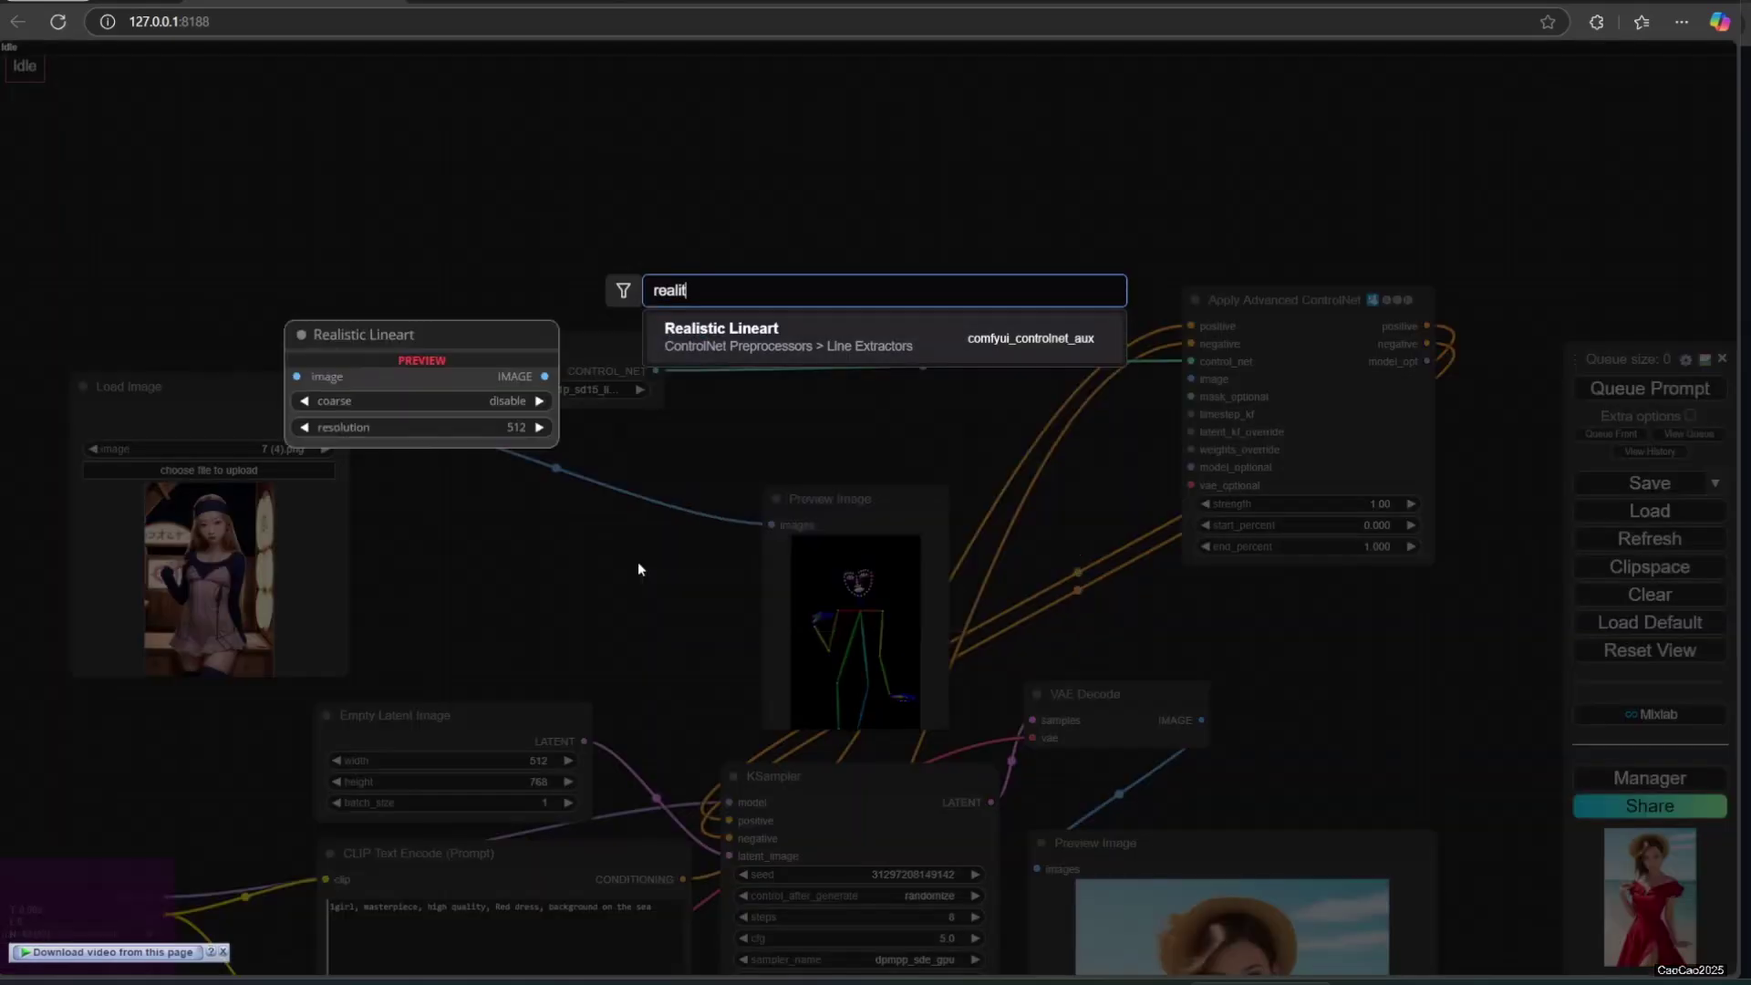
click(746, 365)
drag(679, 527, 537, 490)
Step: Wire Realistic Lineart between Load Image and the Preview Image and Apply Advanced ControlNet nodes, then run the tidied workflow
drag(341, 413, 439, 516)
drag(699, 511, 1191, 378)
drag(648, 484, 621, 493)
drag(503, 347, 520, 378)
click(1633, 390)
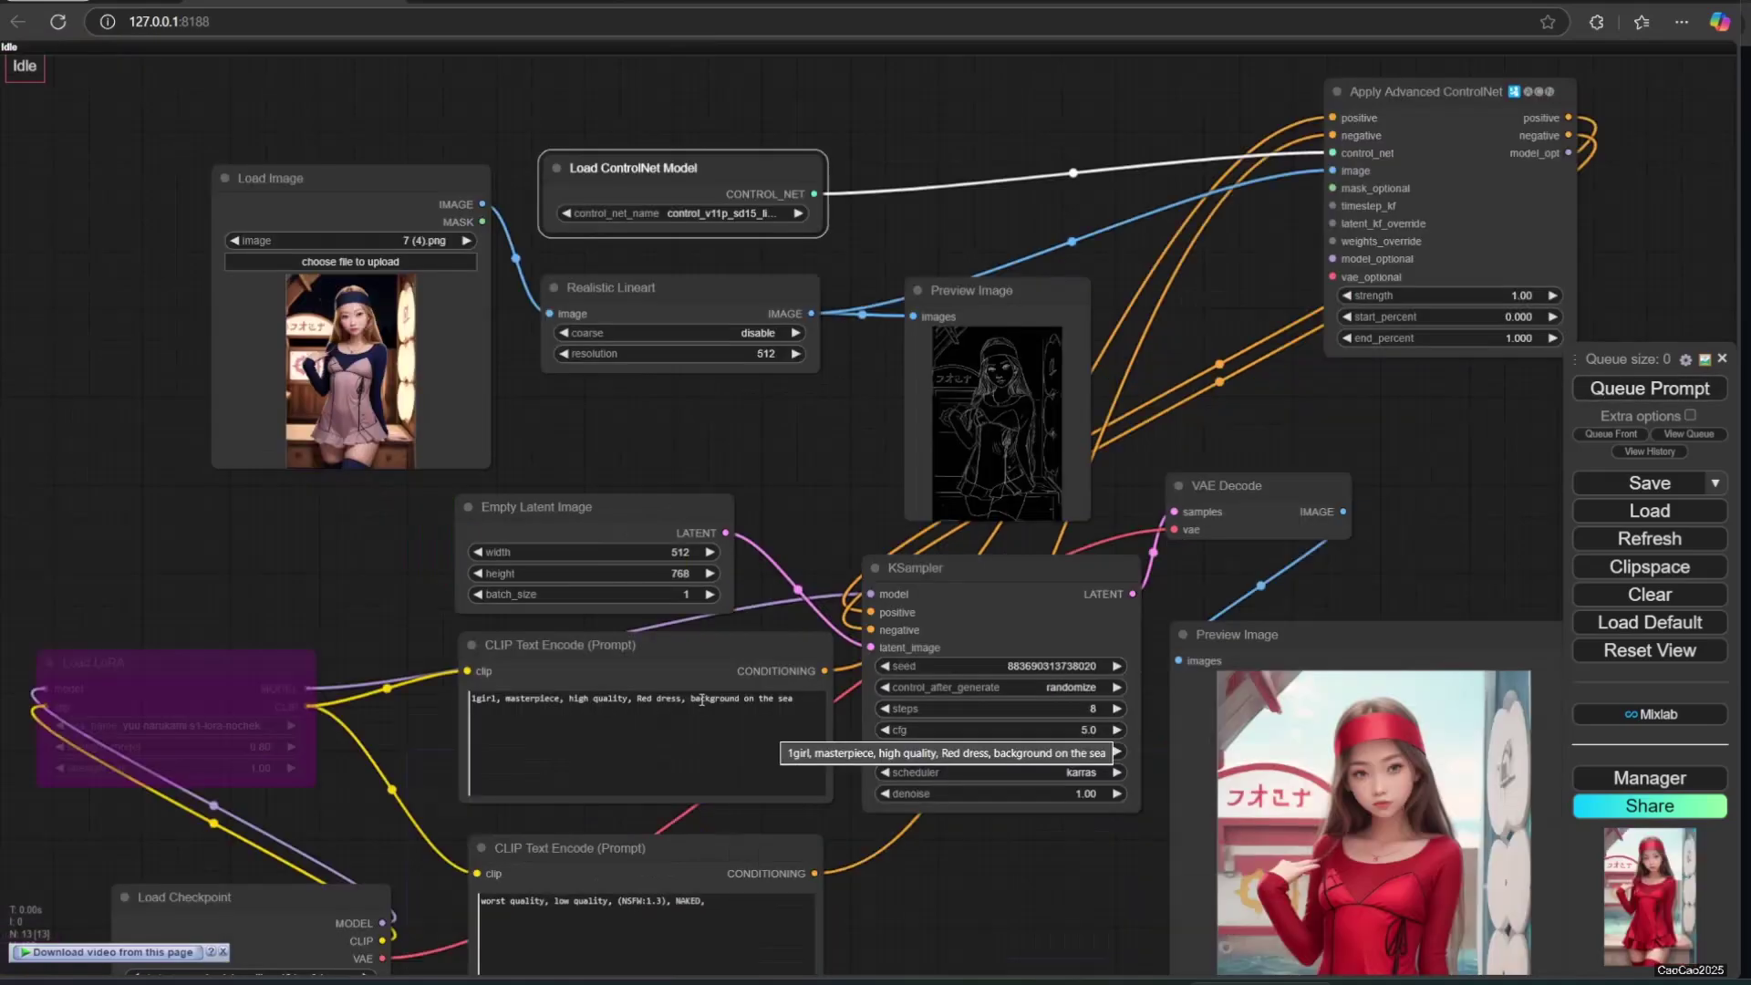
Step: Change the positive prompt to "1girl, masterpiece, high quality, Red leg, green skin, blue headband," and run the workflow
drag(1328, 469, 1430, 332)
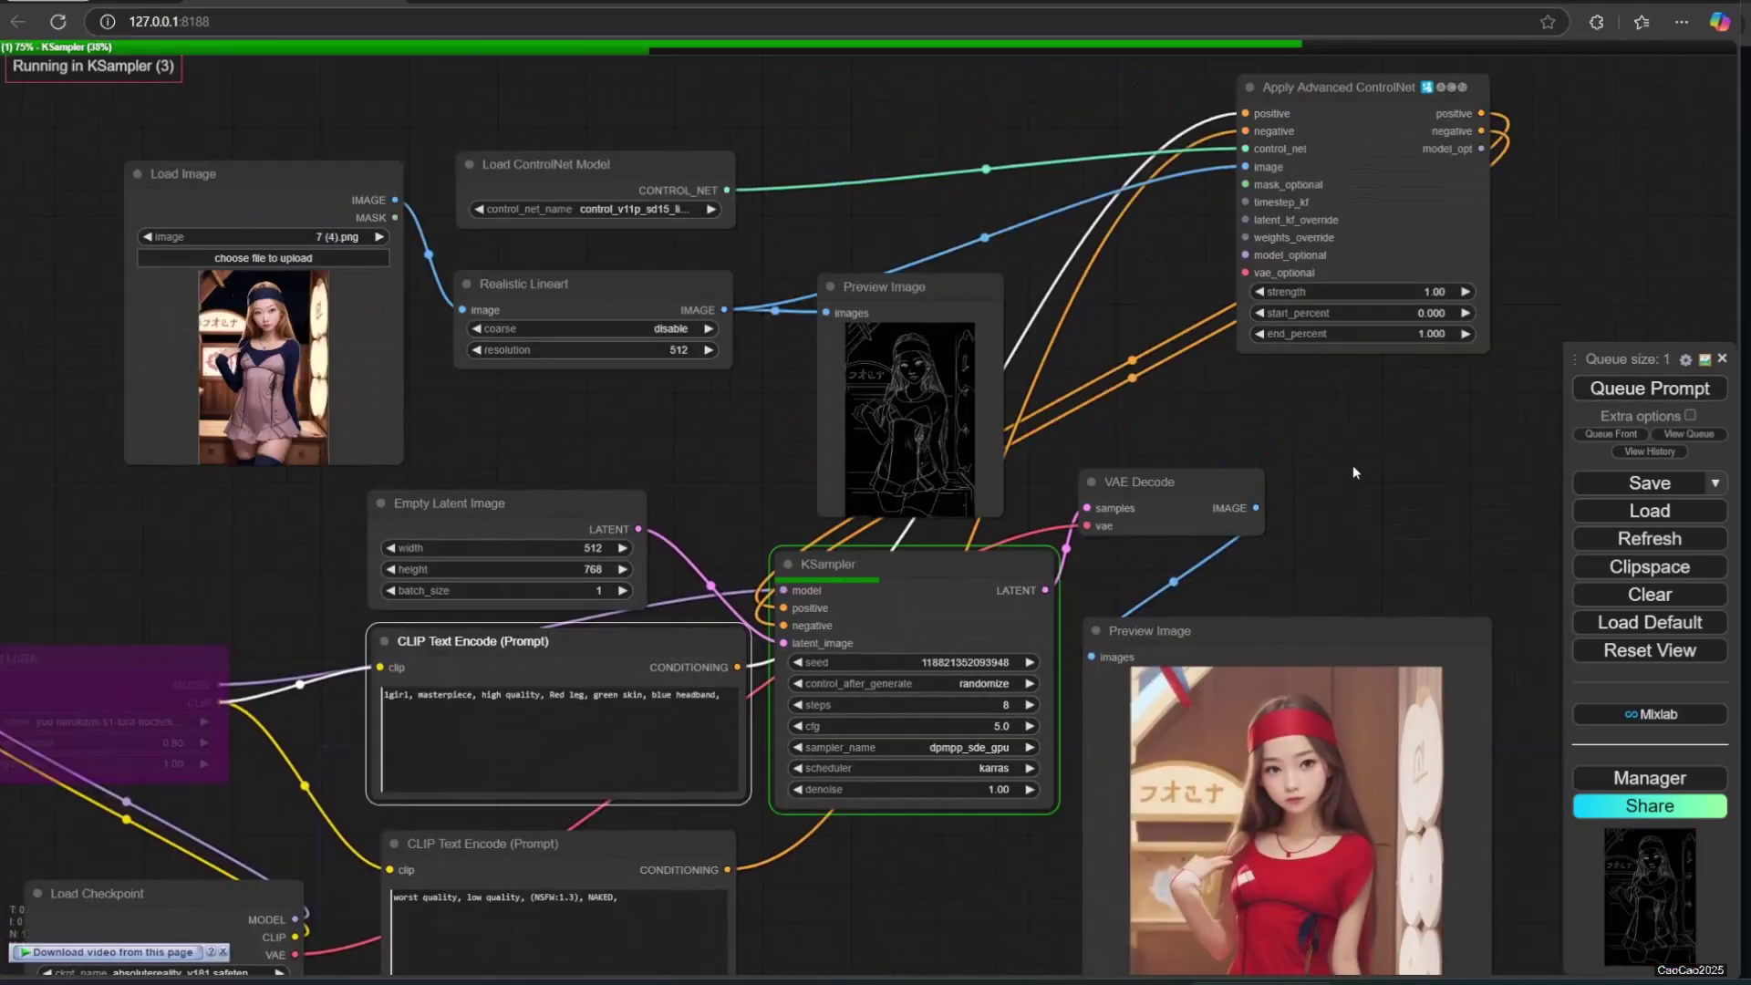
drag(1353, 465, 1212, 213)
scroll(1204, 499, up, 4)
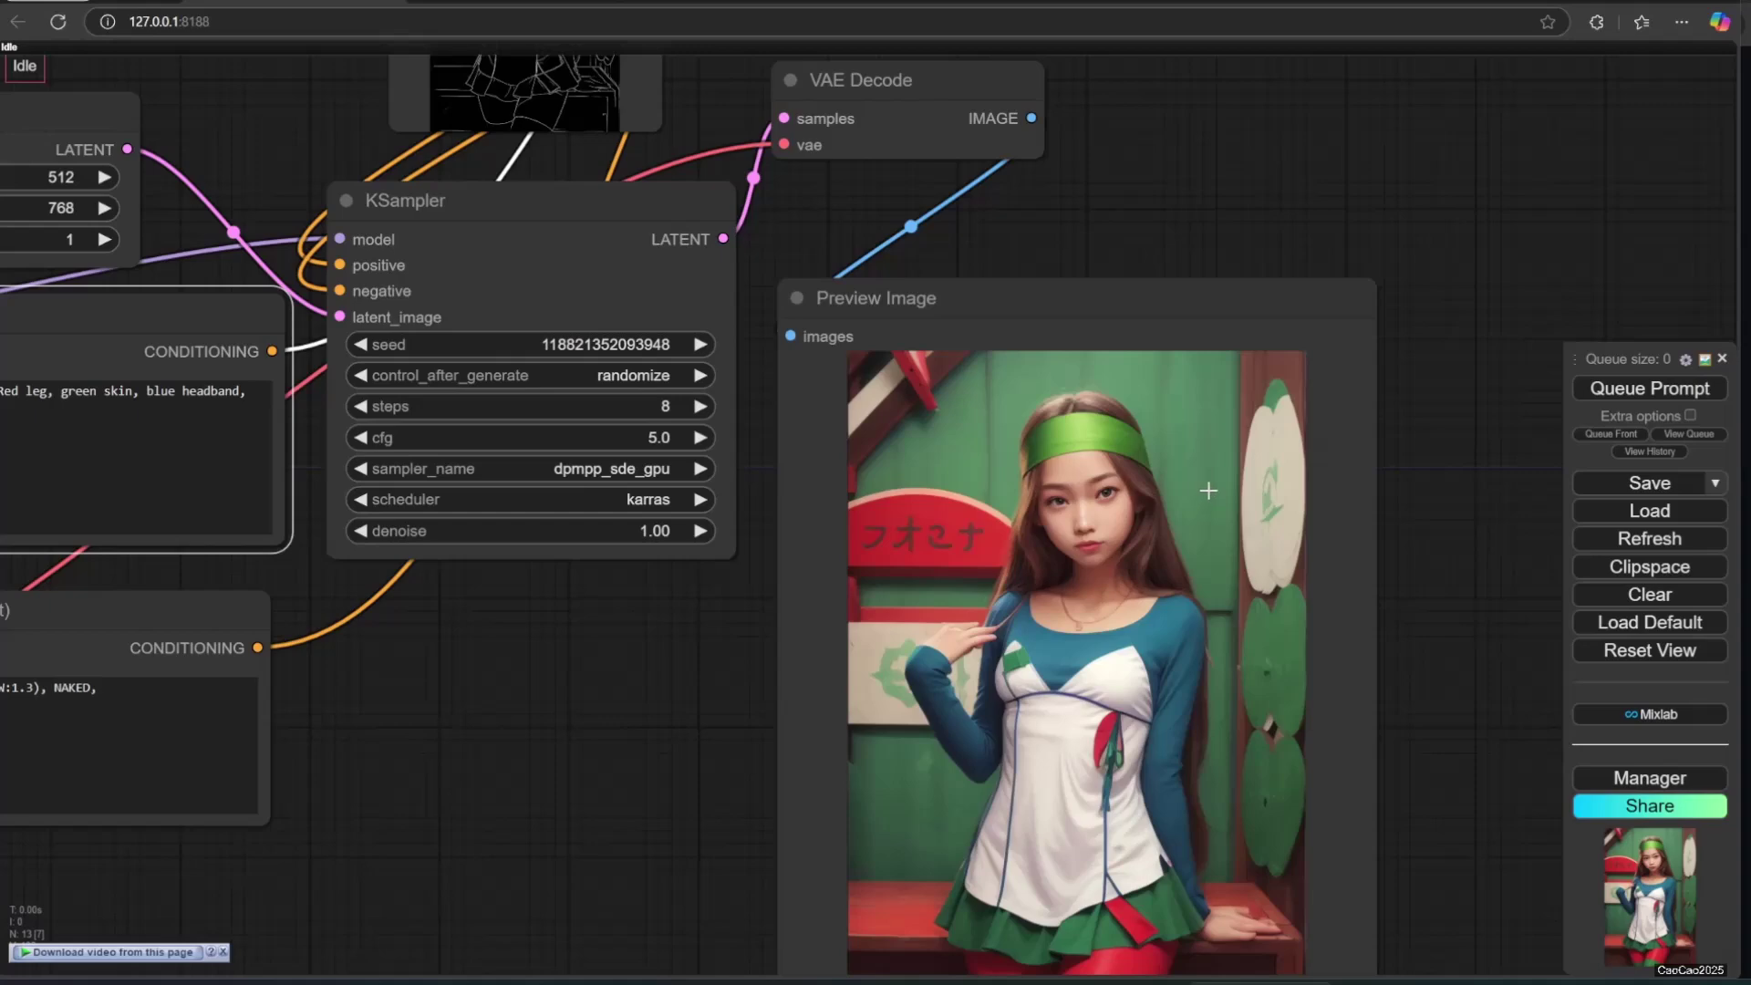
scroll(1208, 490, down, 7)
drag(867, 609, 840, 742)
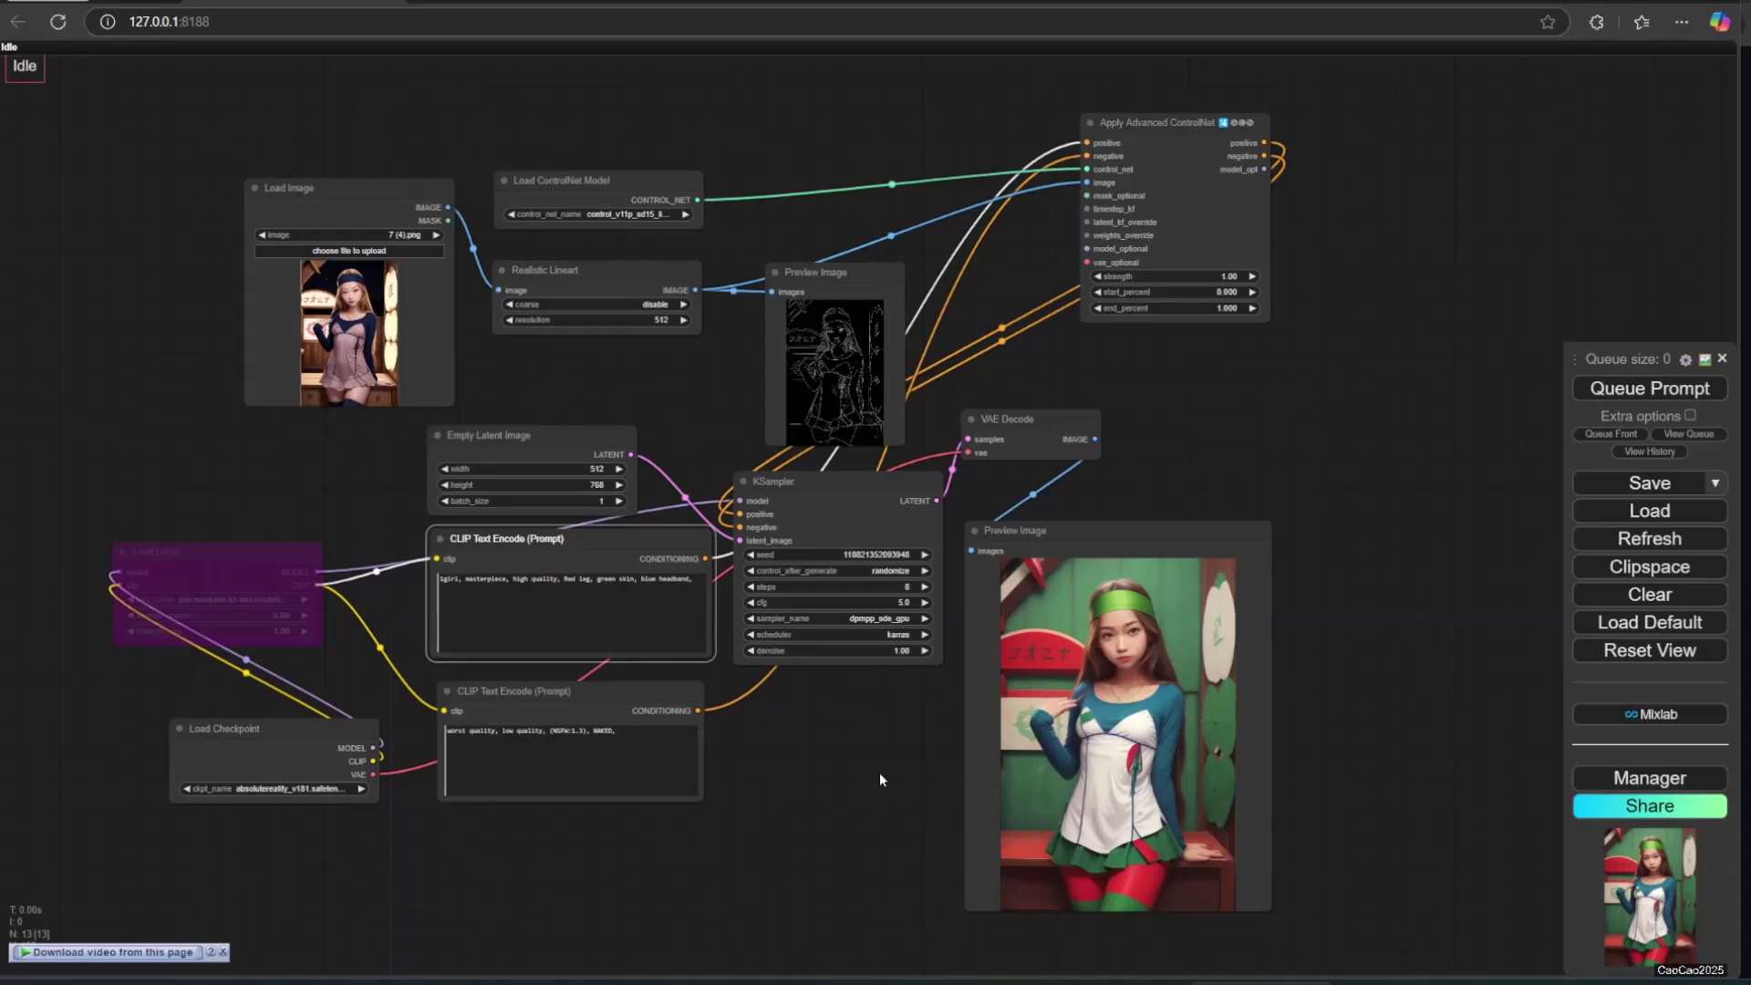